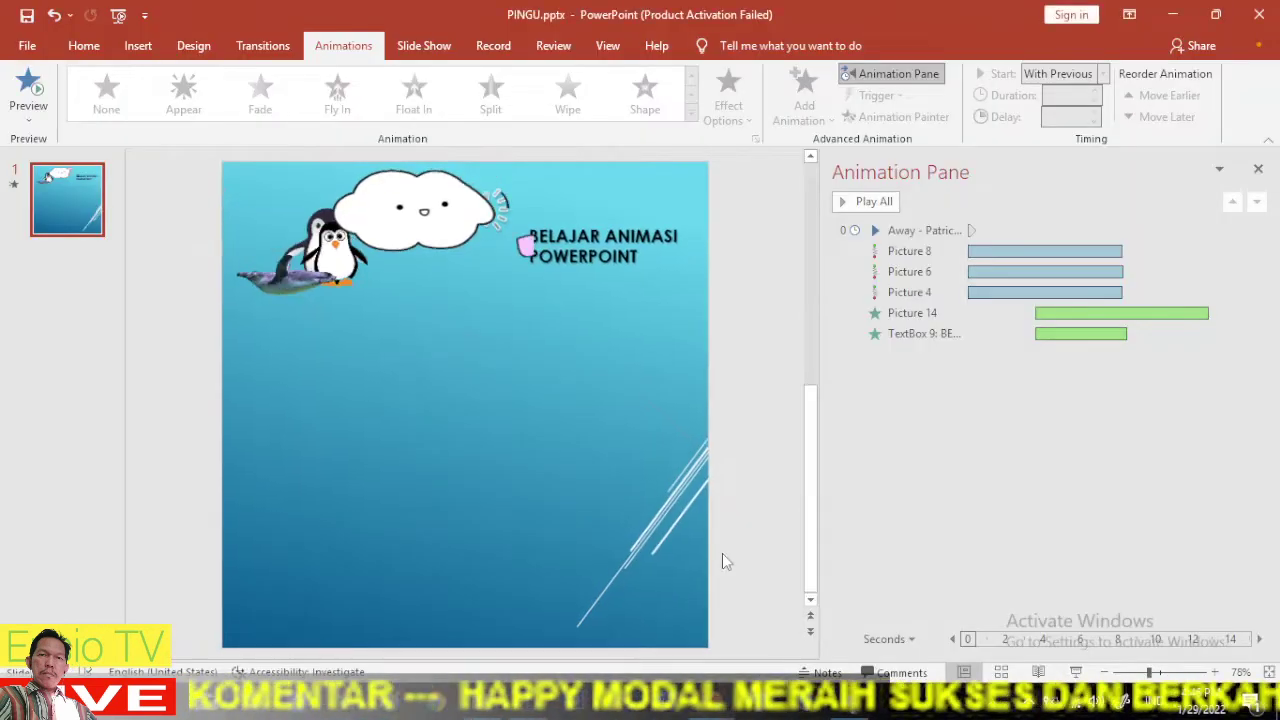
Preview the slide show, then return to editing.
{"action": "left_click", "coordinate": [1077, 672]}
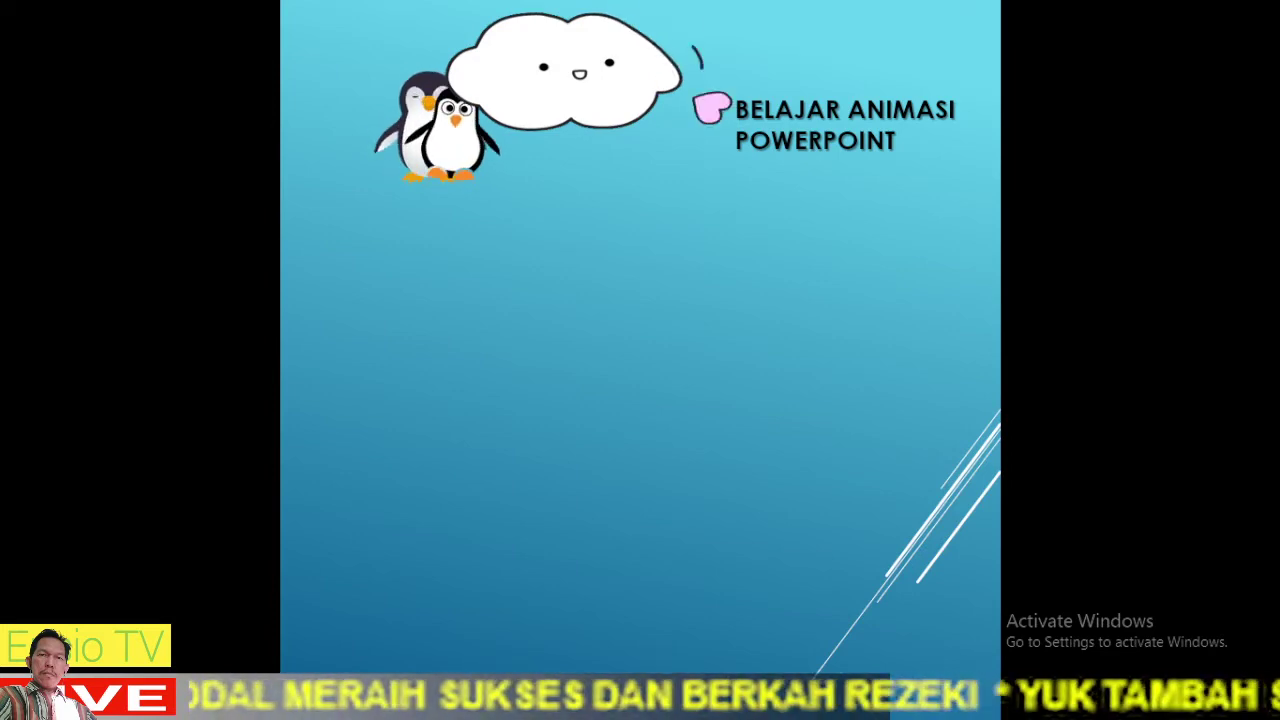
{"action": "left_click", "coordinate": [1080, 643]}
{"action": "left_click", "coordinate": [1080, 643]}
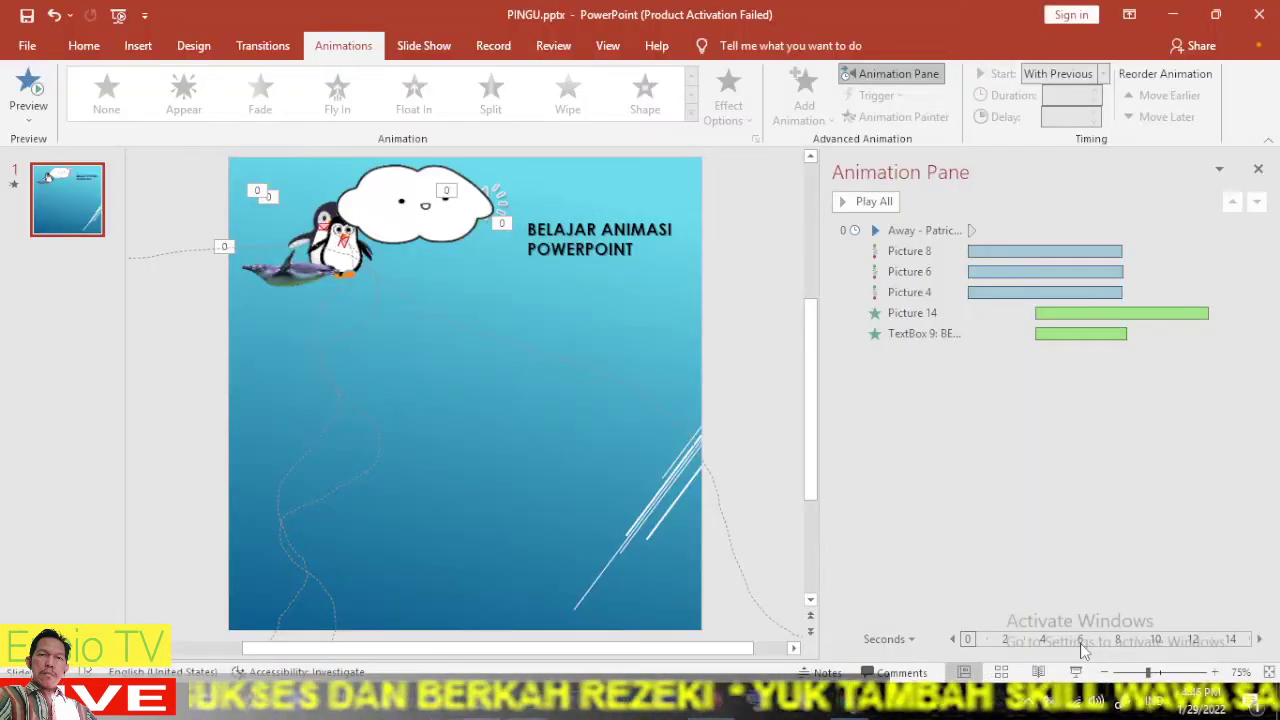
Give the cloud picture a Fly In entrance coming from the right.
{"action": "left_click", "coordinate": [373, 240]}
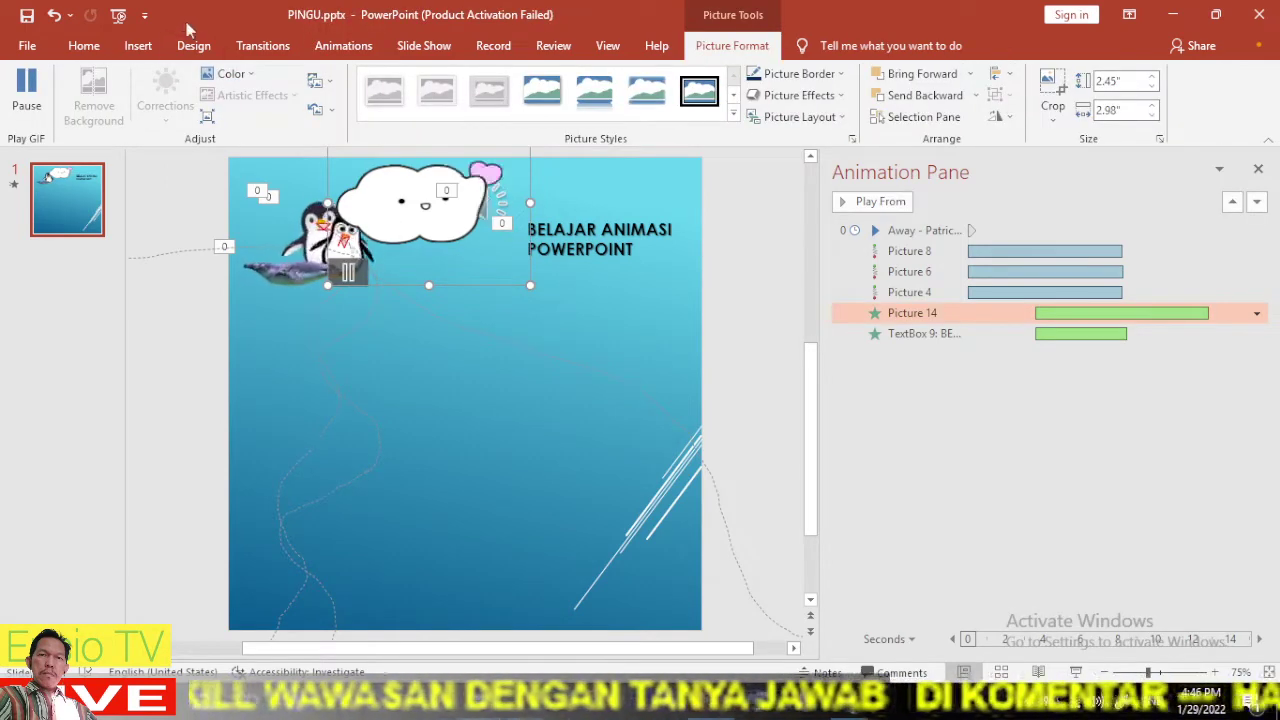
{"action": "left_click", "coordinate": [343, 45]}
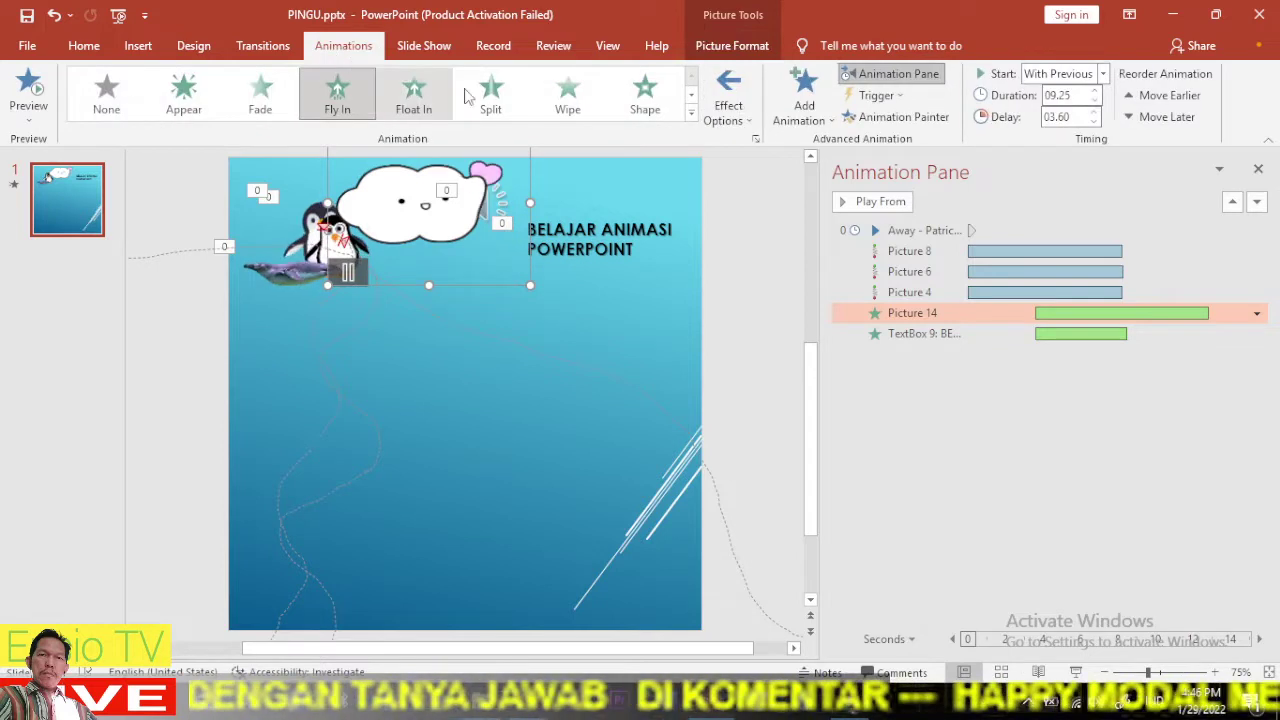
{"action": "left_click", "coordinate": [338, 88]}
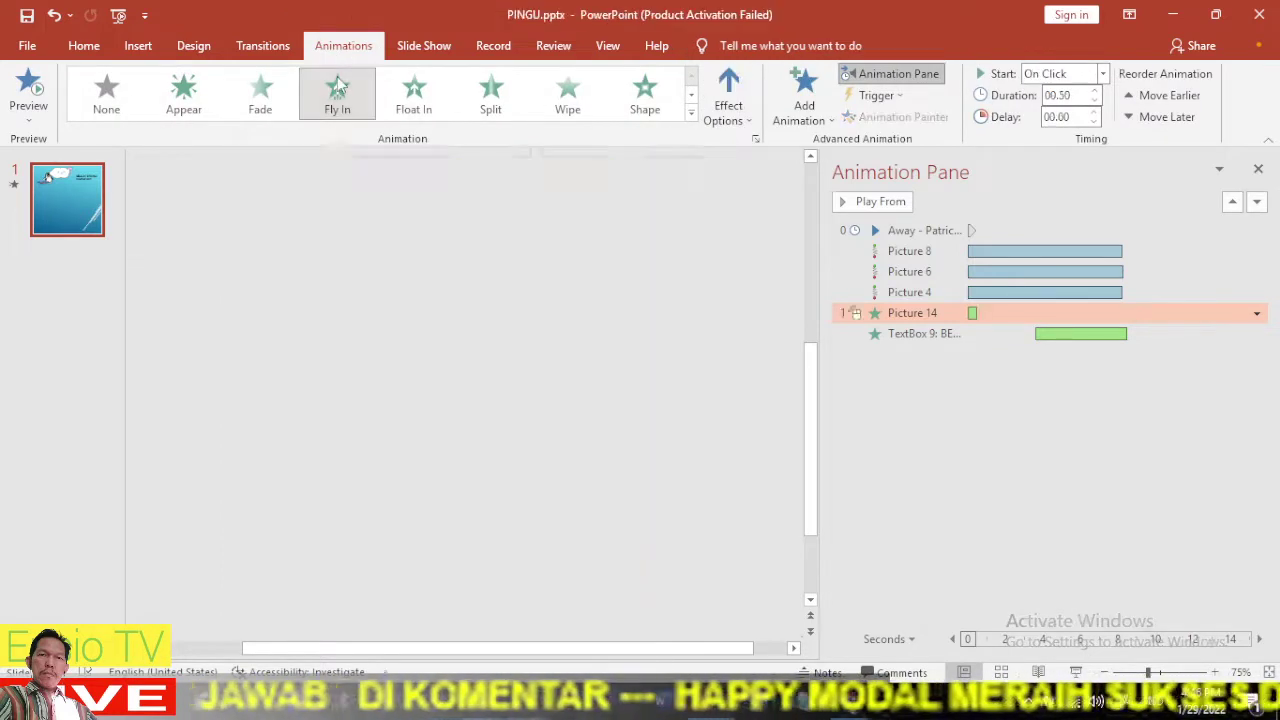
{"action": "left_click", "coordinate": [730, 110]}
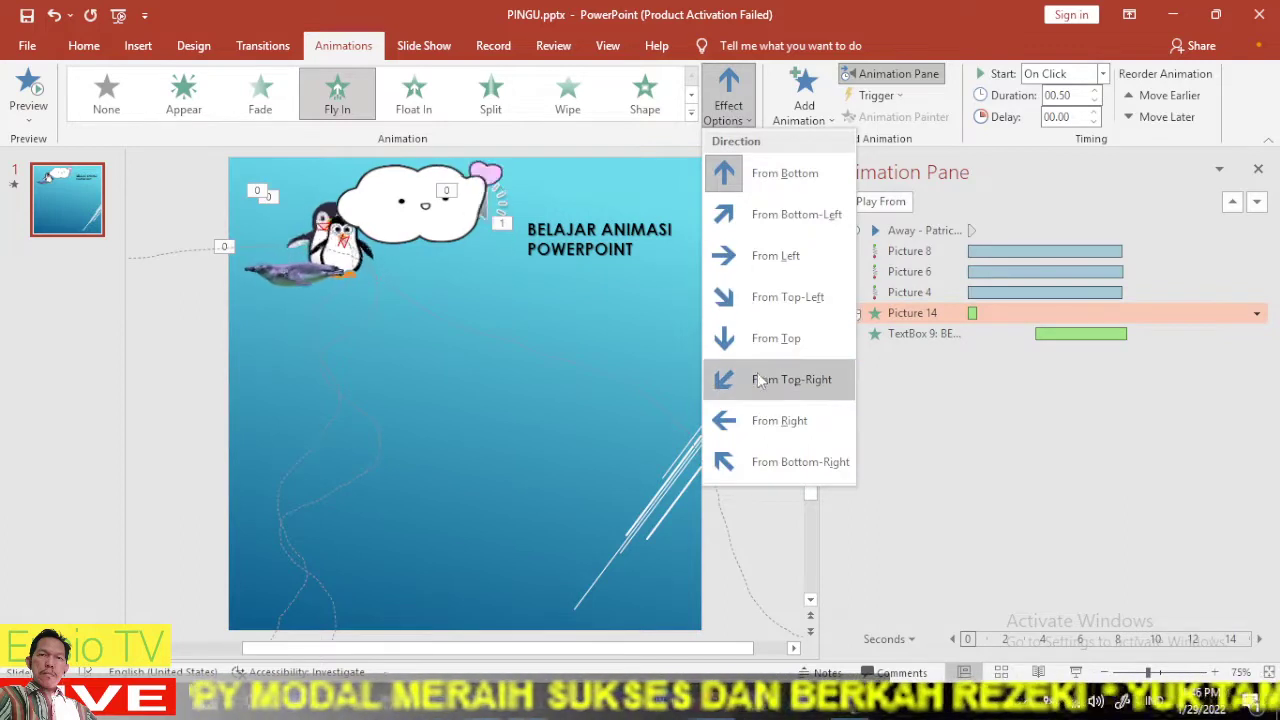
{"action": "left_click", "coordinate": [763, 422]}
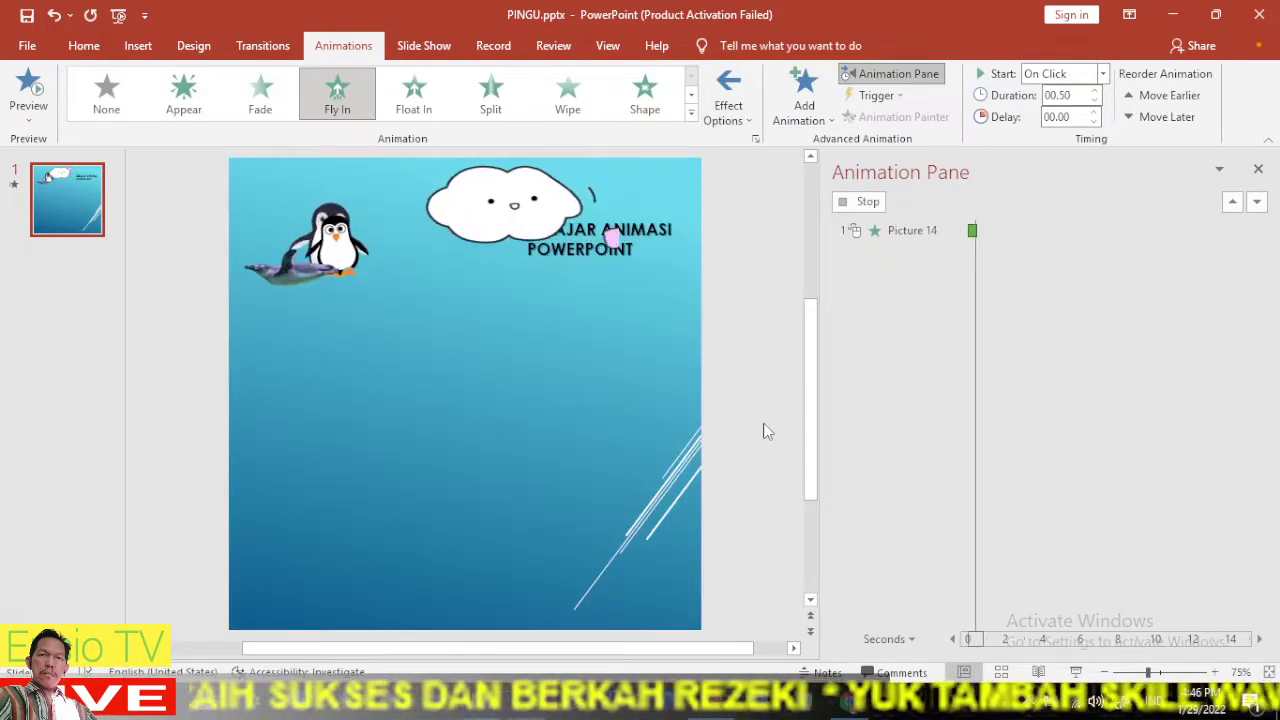
Set the cloud's Fly In to start With Previous with a 9-second duration.
{"action": "left_click", "coordinate": [1100, 78]}
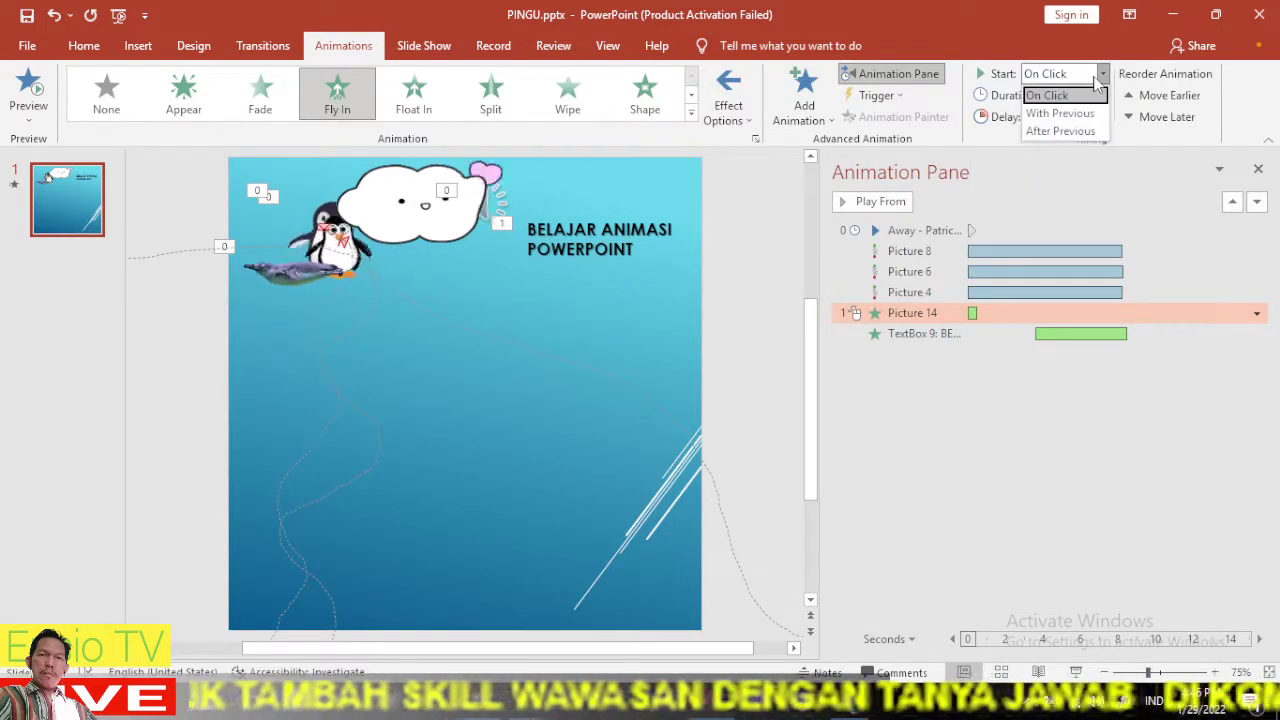
{"action": "left_click", "coordinate": [1040, 52]}
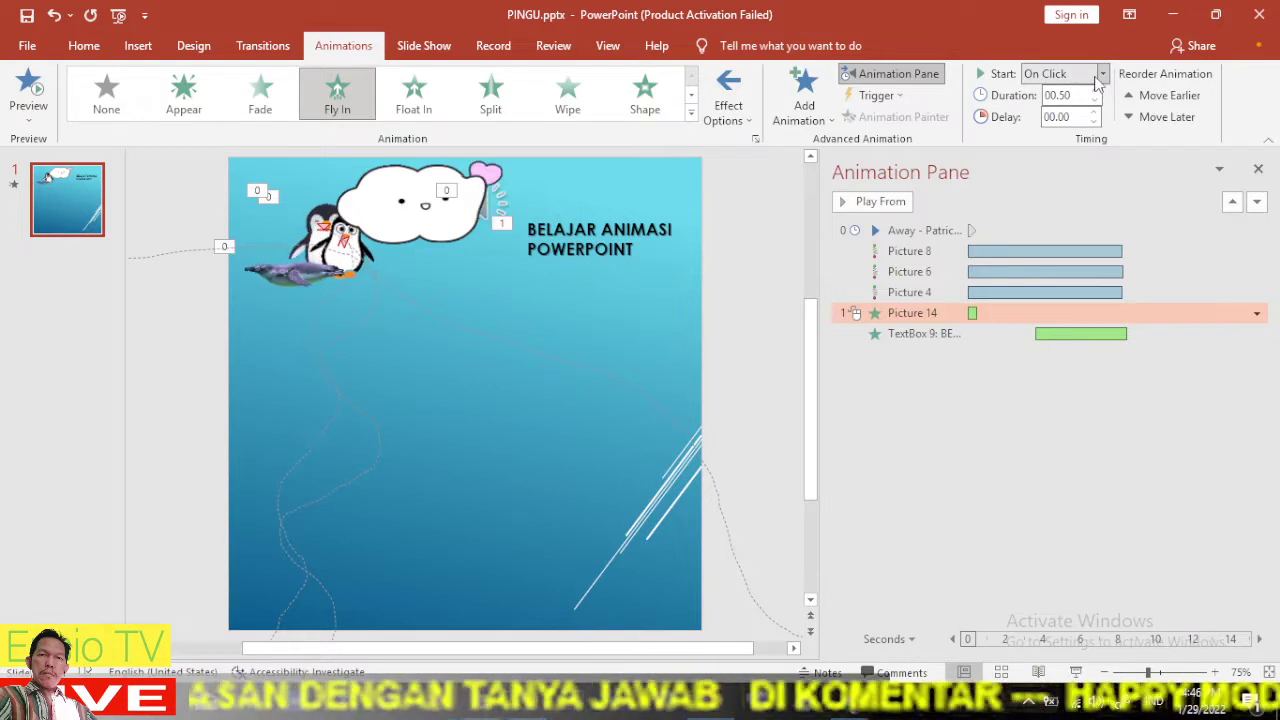
{"action": "left_click", "coordinate": [1100, 76]}
{"action": "left_click", "coordinate": [1087, 114]}
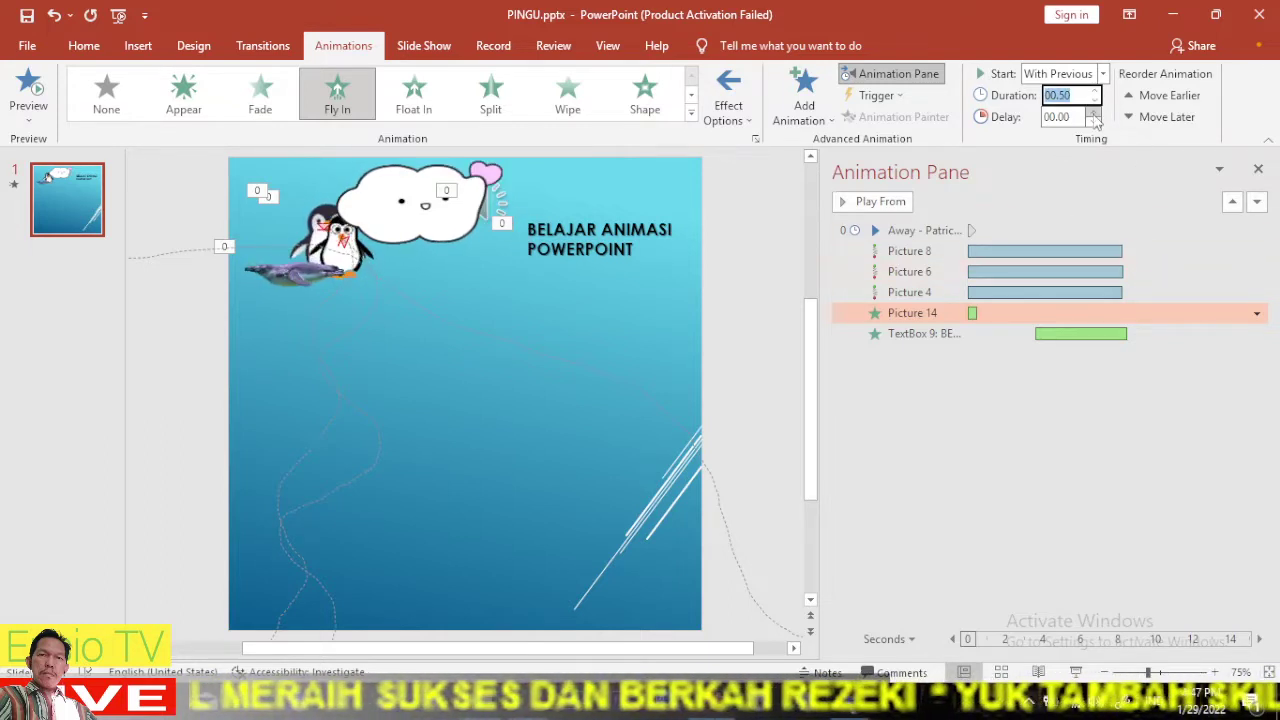
{"action": "type", "text": "9"}
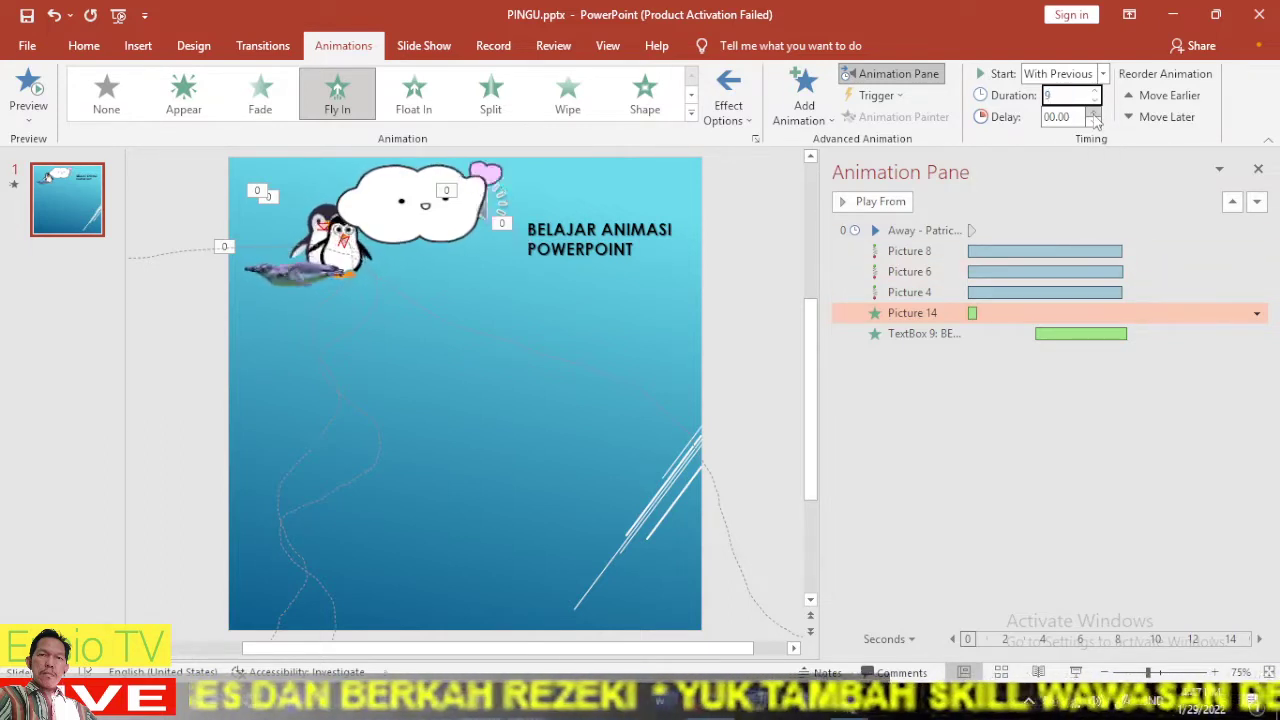
{"action": "key", "text": "Return"}
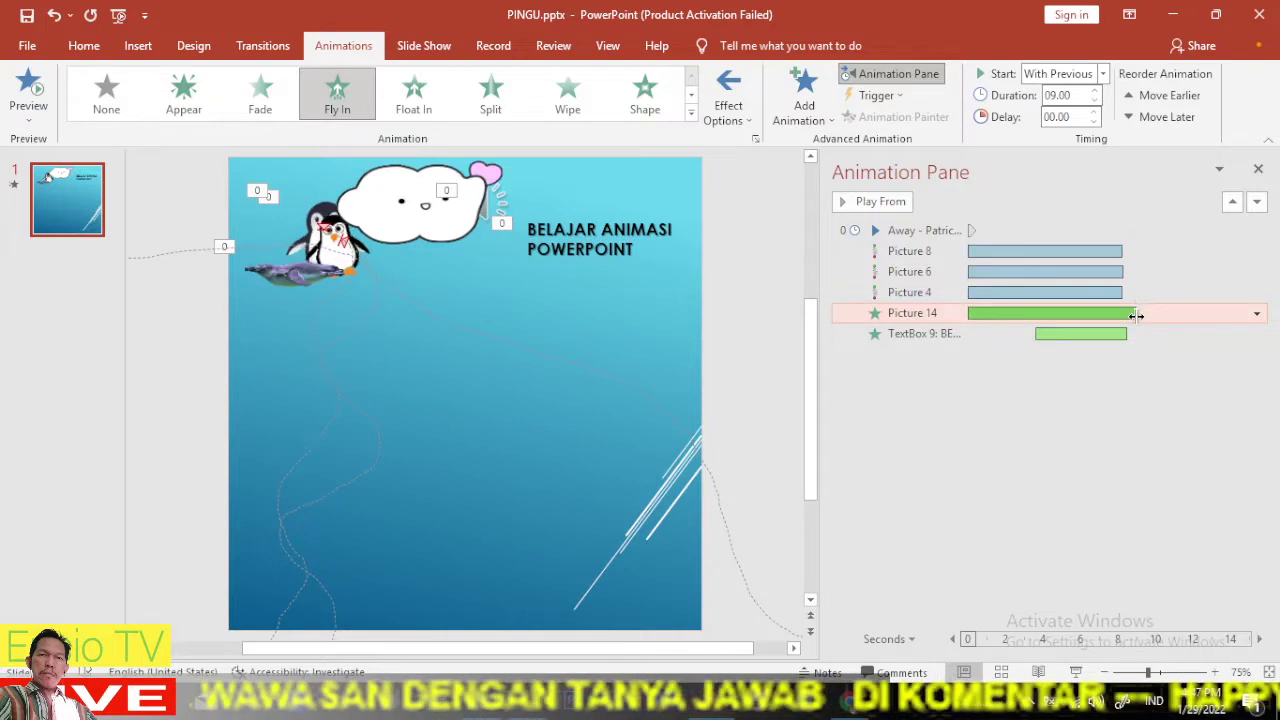
{"action": "left_click", "coordinate": [1177, 368]}
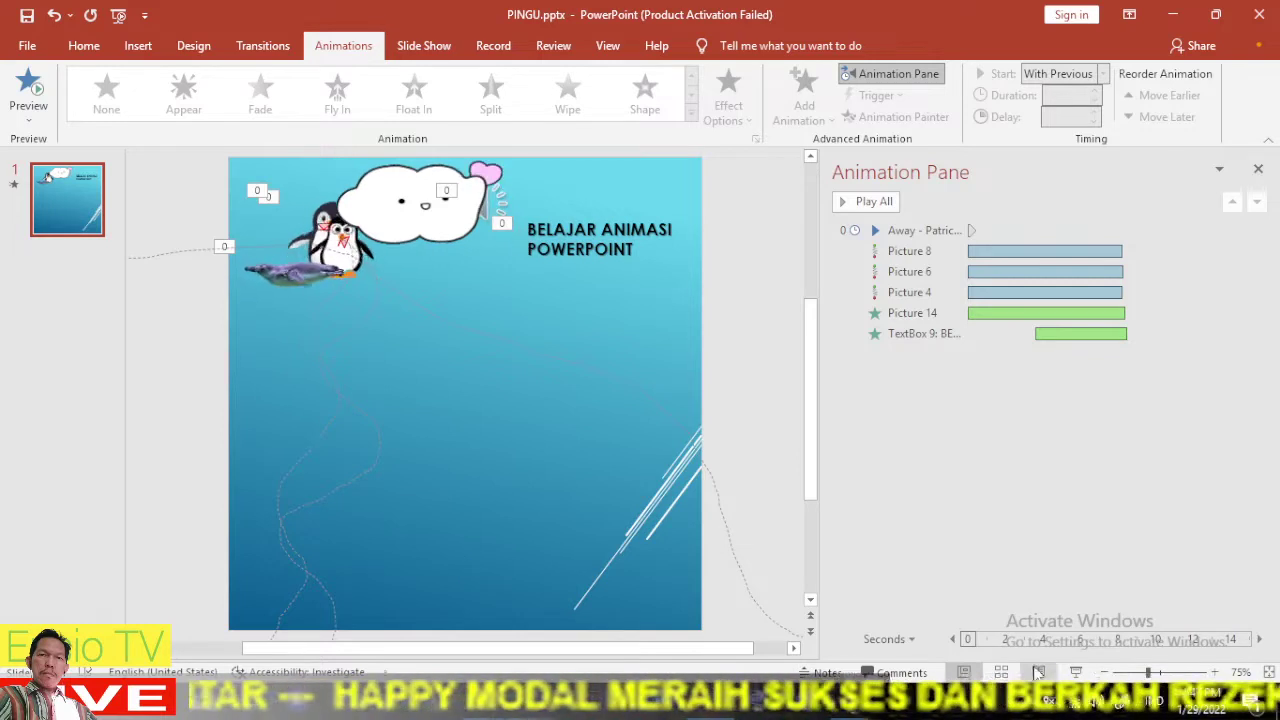
{"action": "left_click", "coordinate": [1076, 672]}
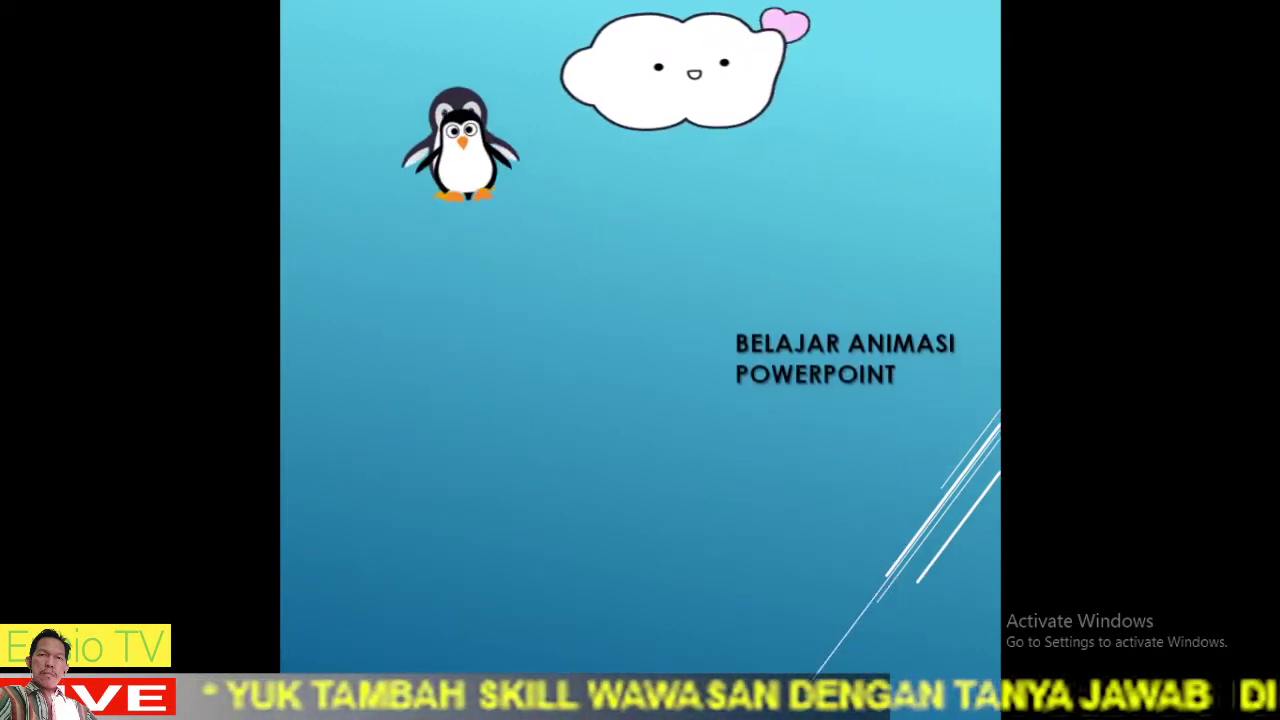
{"action": "left_click", "coordinate": [837, 366]}
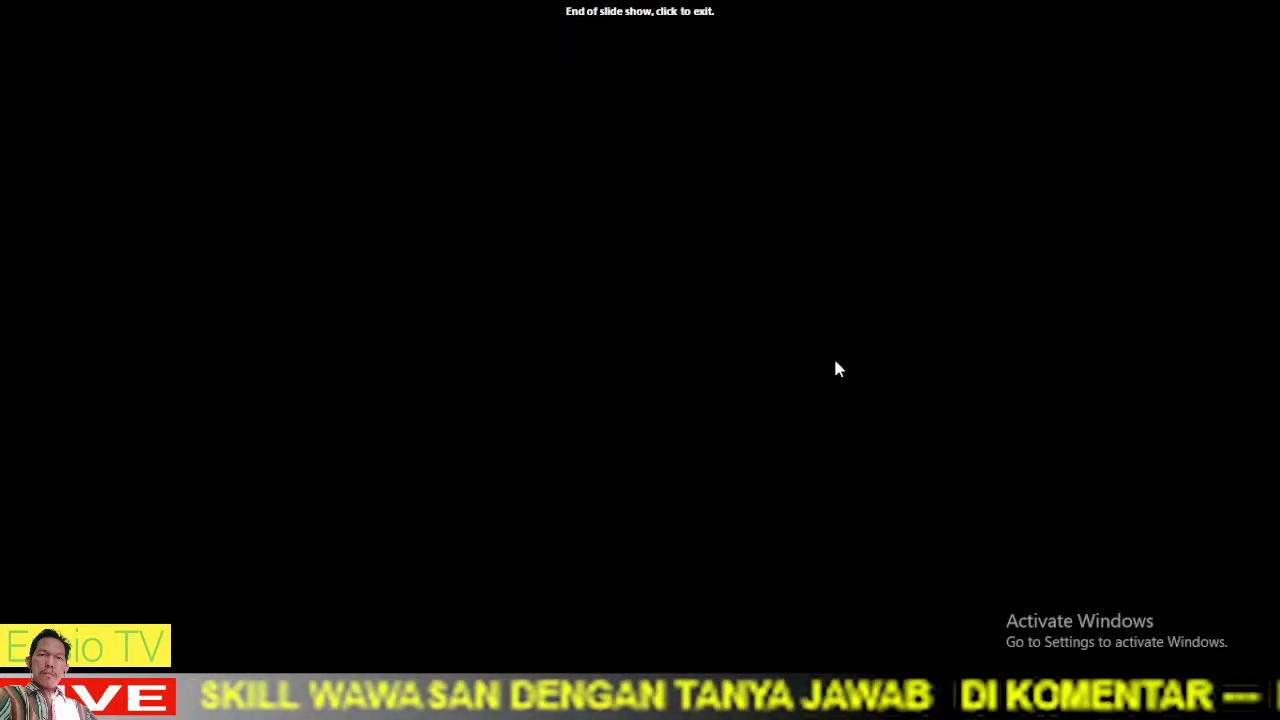
{"action": "left_click", "coordinate": [837, 366]}
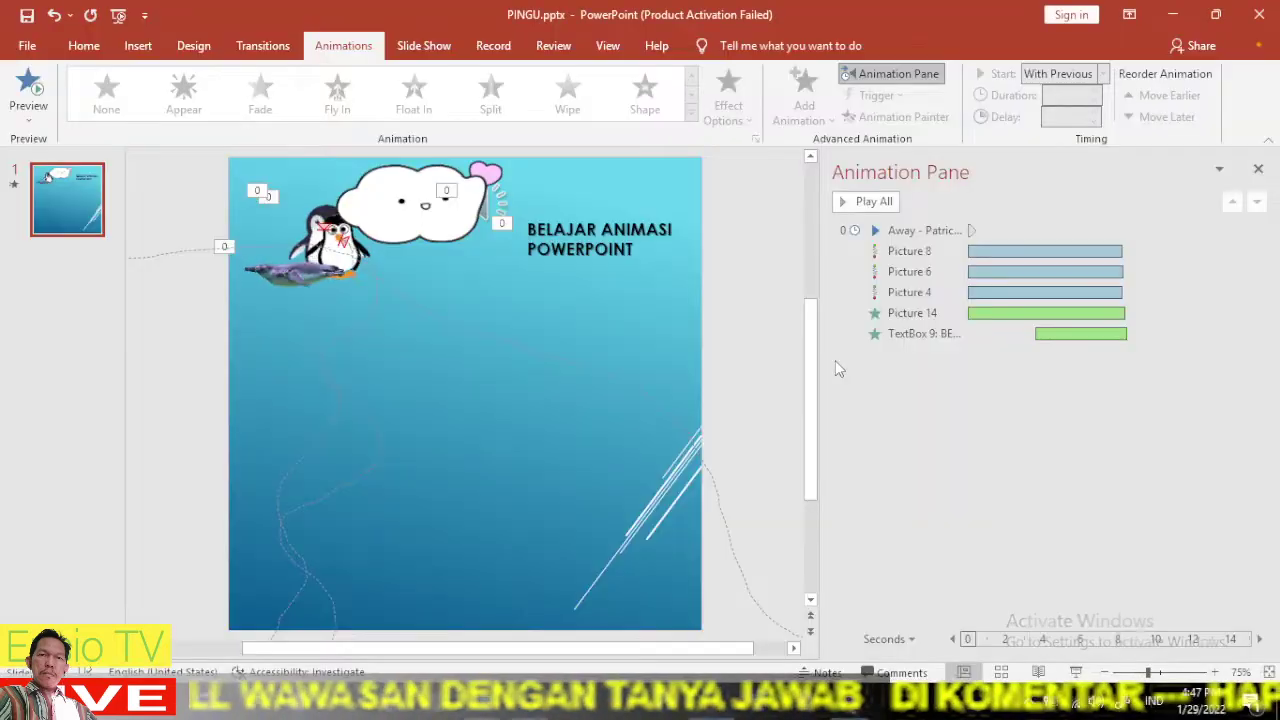
Paste a copy of the cloud as a picture and drag it over the original beside the title.
{"action": "left_click", "coordinate": [427, 200]}
{"action": "right_click", "coordinate": [365, 180]}
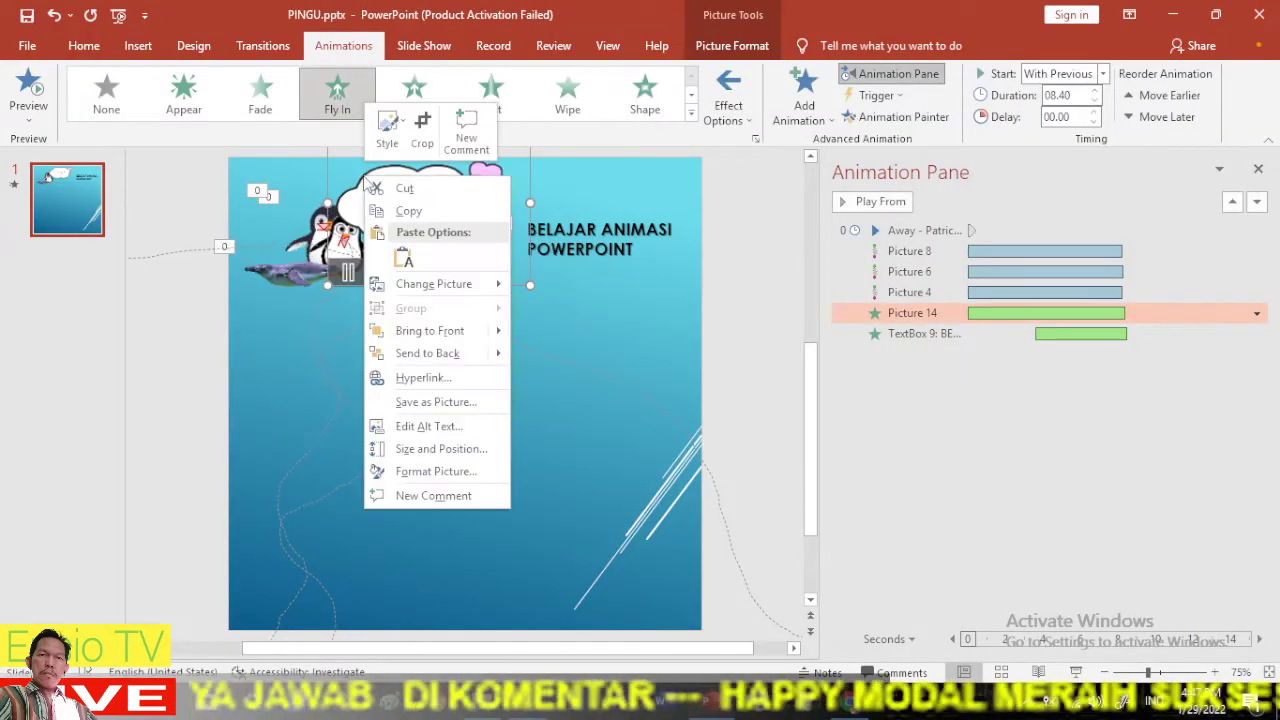
{"action": "left_click", "coordinate": [368, 210]}
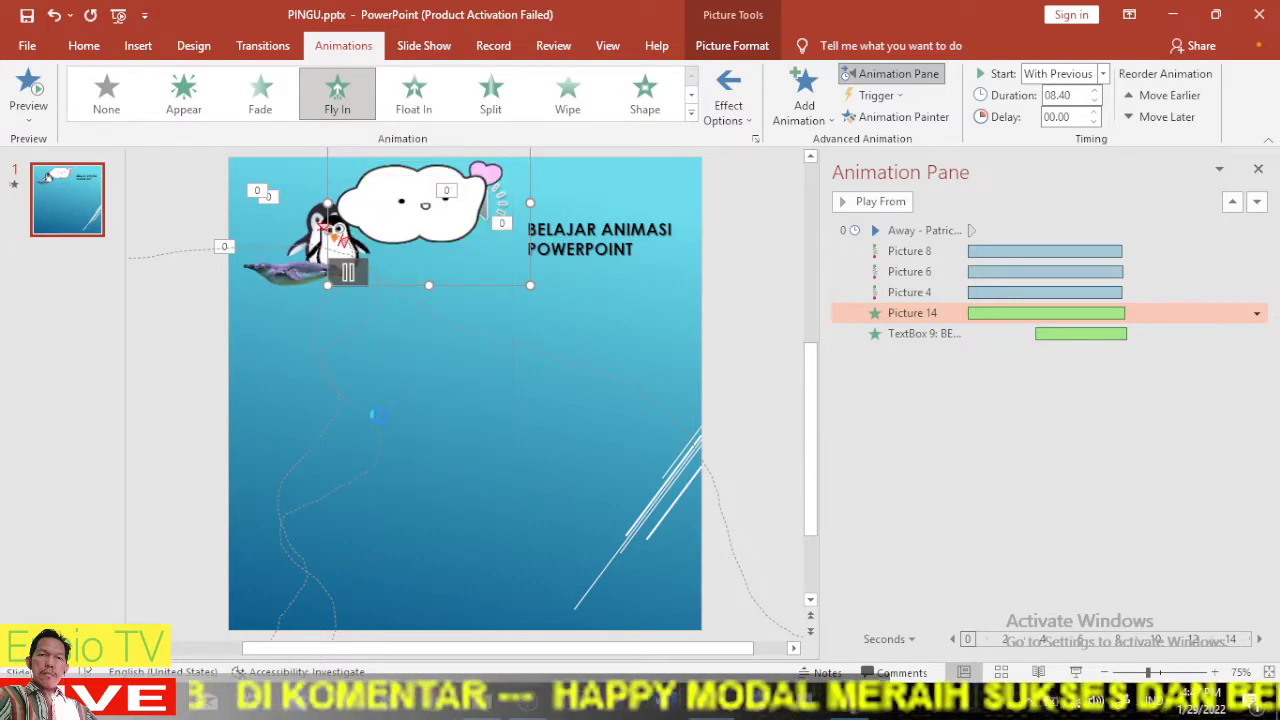
{"action": "left_click", "coordinate": [474, 499]}
{"action": "right_click", "coordinate": [474, 499]}
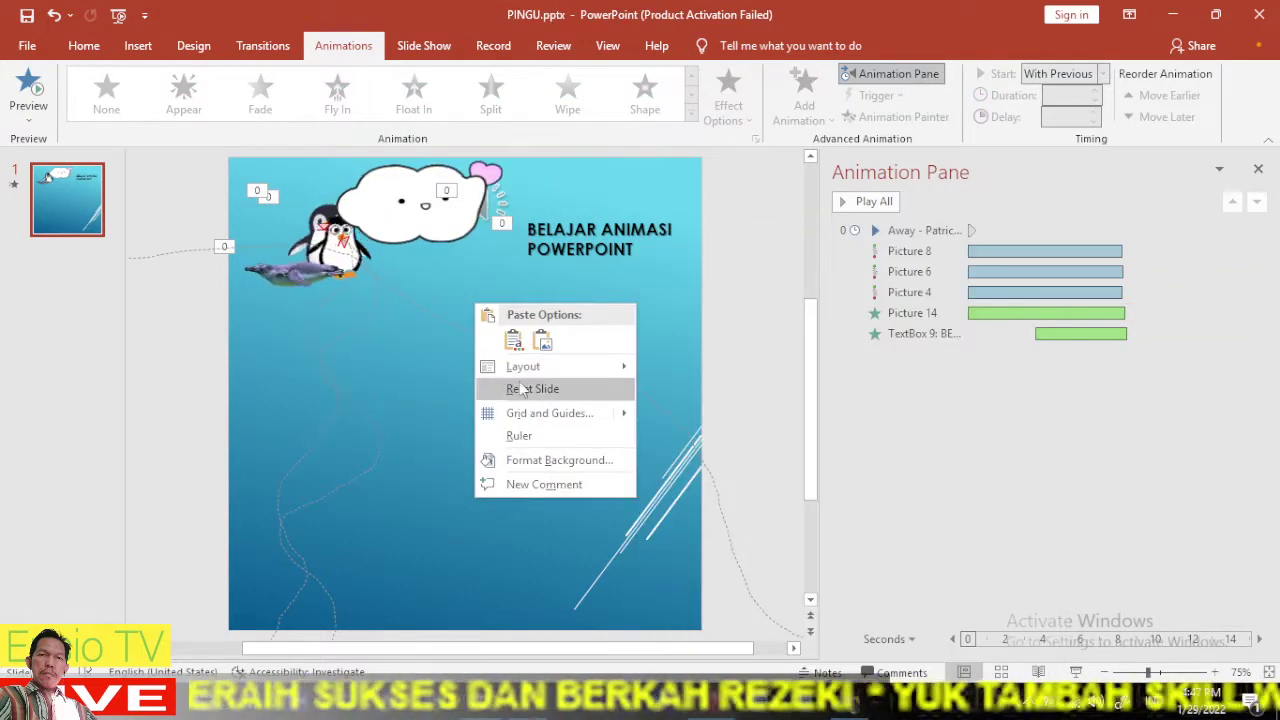
{"action": "left_click", "coordinate": [541, 341]}
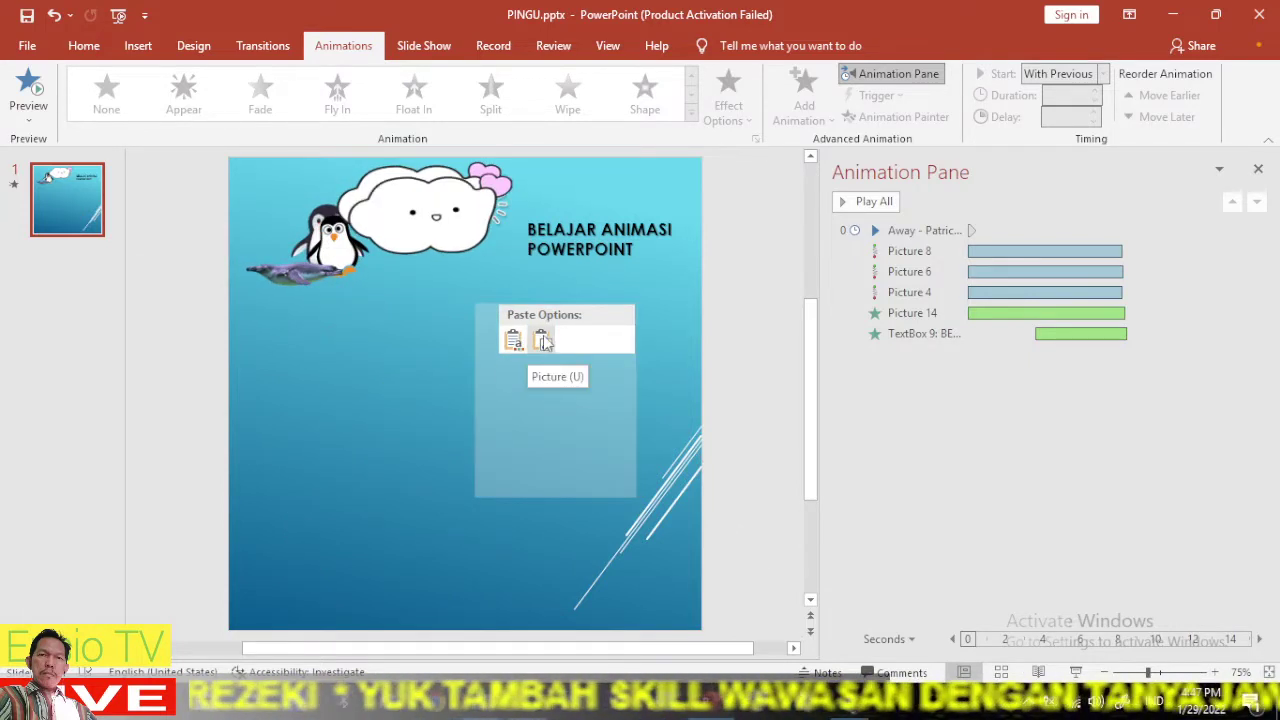
{"action": "left_click", "coordinate": [486, 373]}
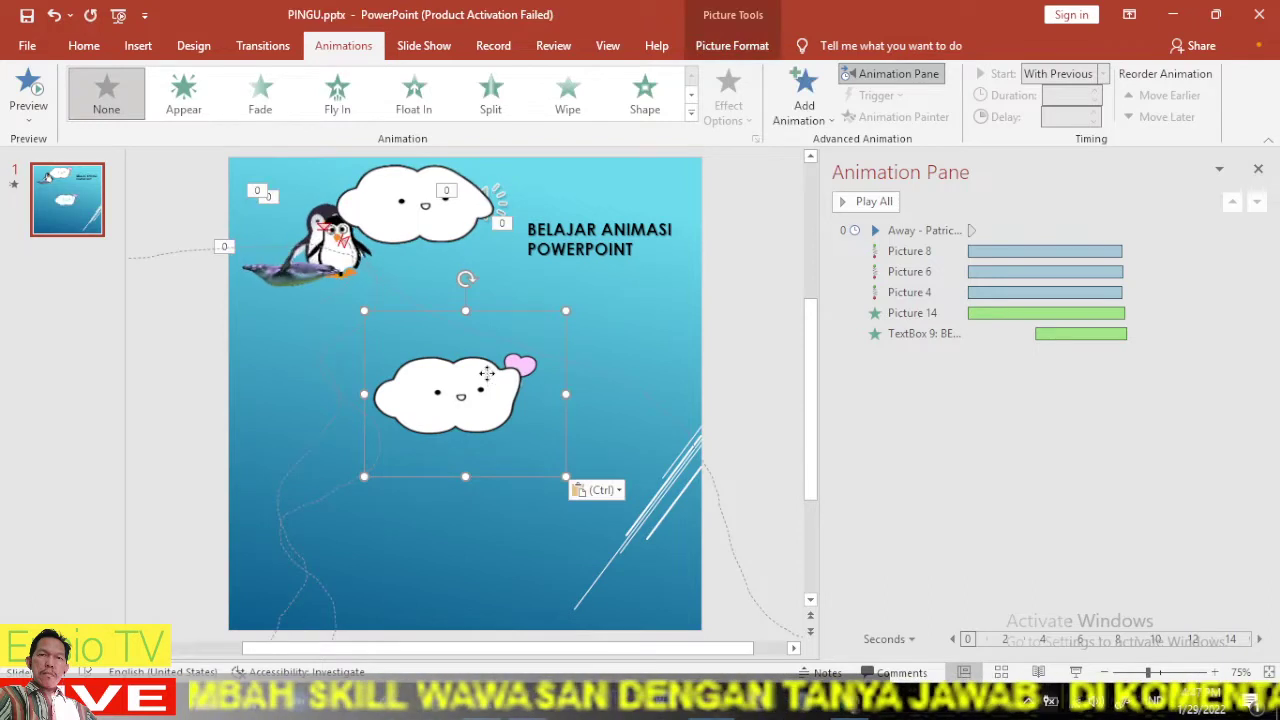
{"action": "left_click_drag", "start_coordinate": [486, 373], "coordinate": [495, 213]}
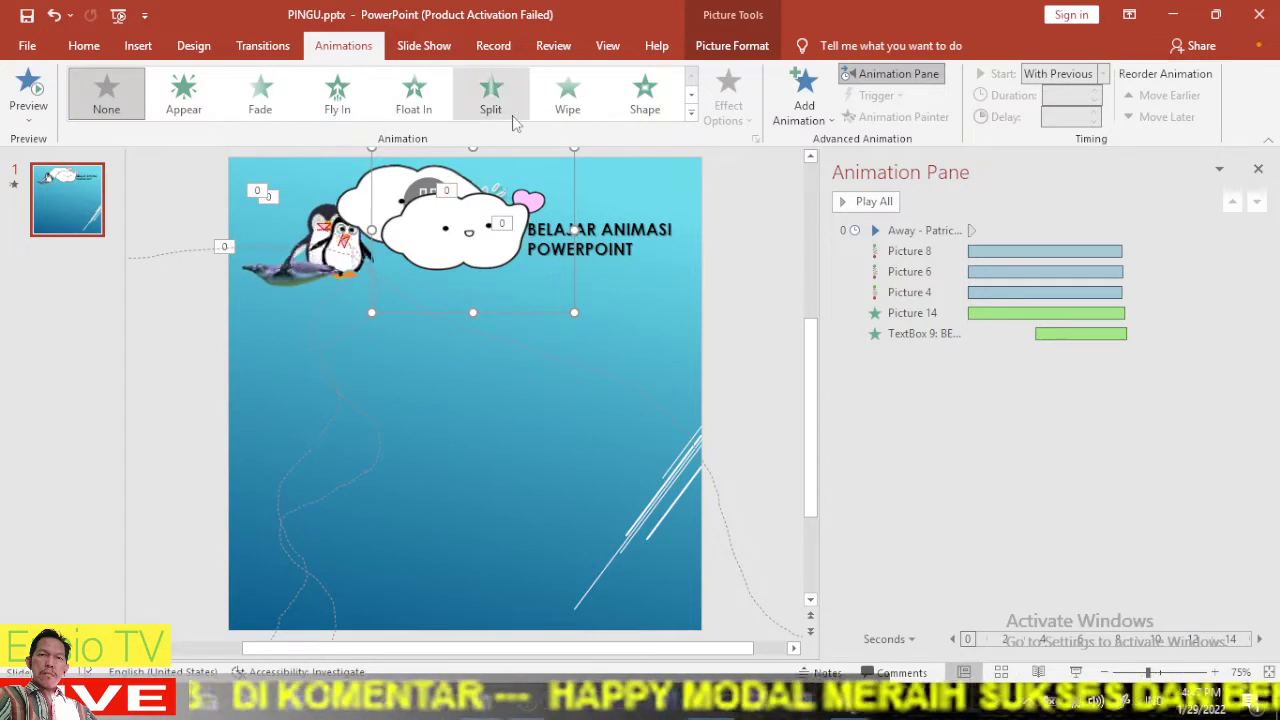
Give the cloud copy a Fly In entrance from the left.
{"action": "left_click", "coordinate": [345, 96]}
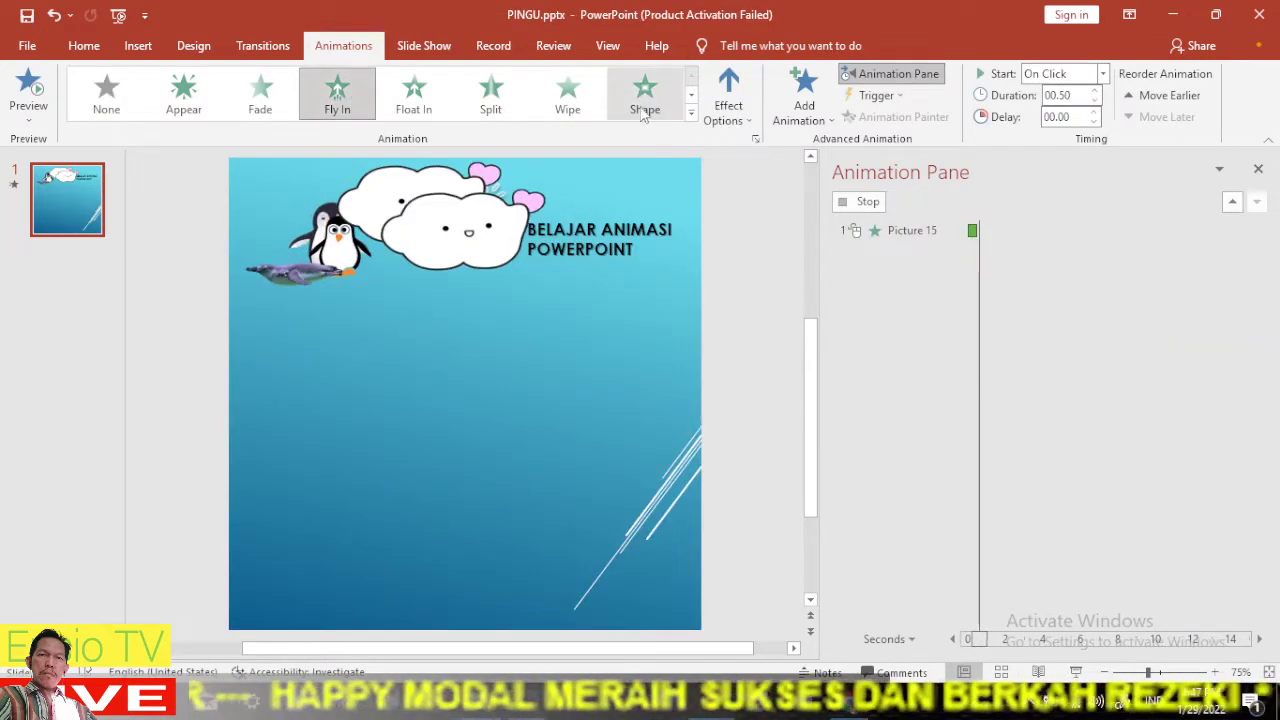
{"action": "left_click", "coordinate": [727, 125]}
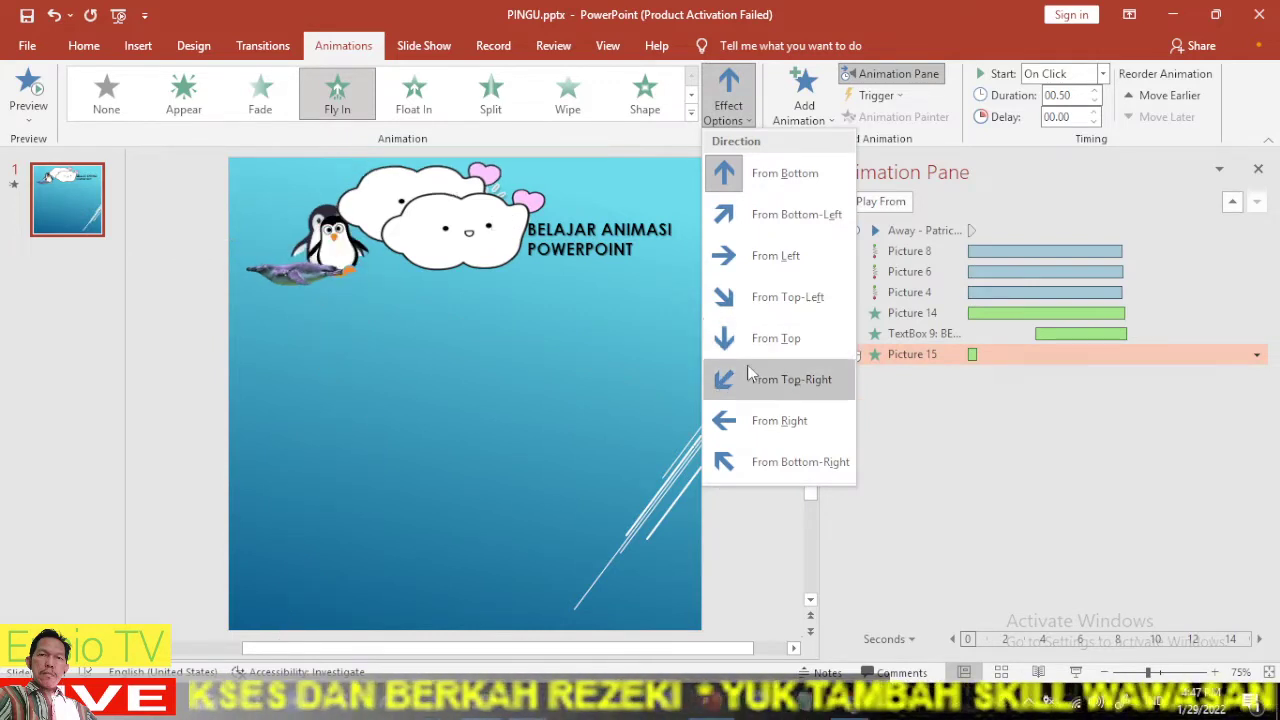
{"action": "left_click", "coordinate": [749, 250]}
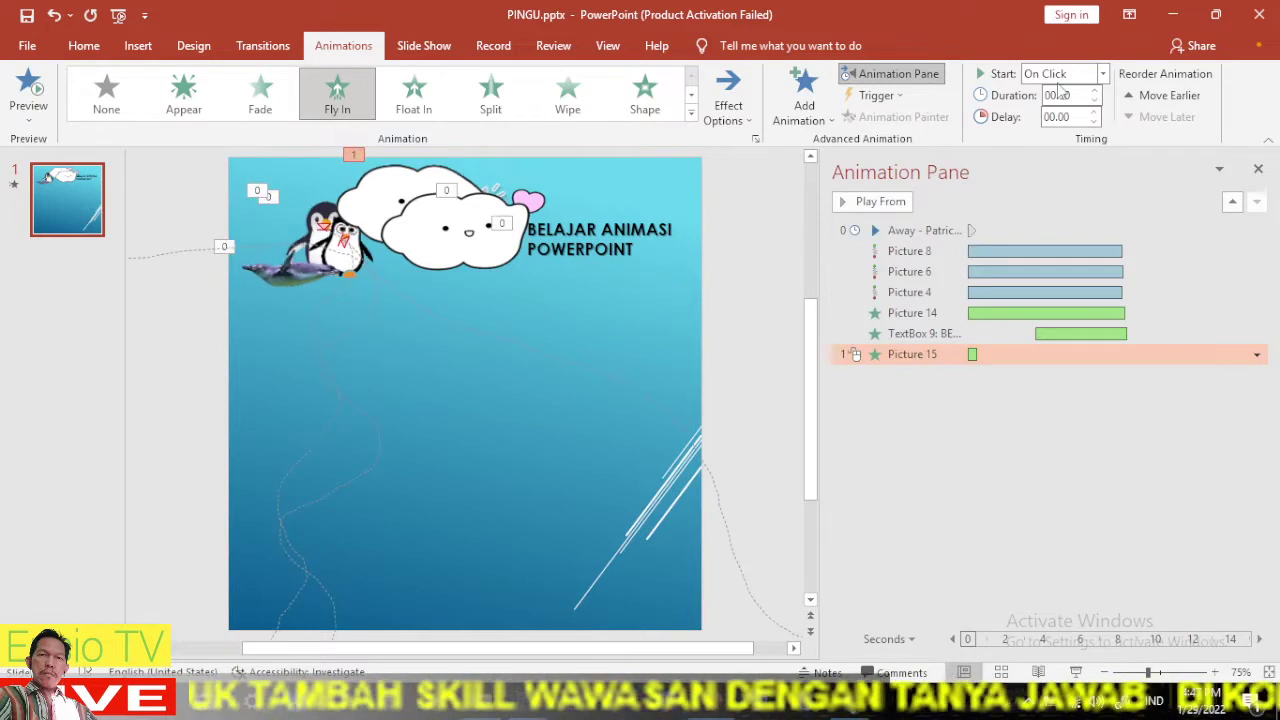
Start Picture 15's animation With Previous, last 8 seconds, with a short delay.
{"action": "left_click", "coordinate": [1104, 74]}
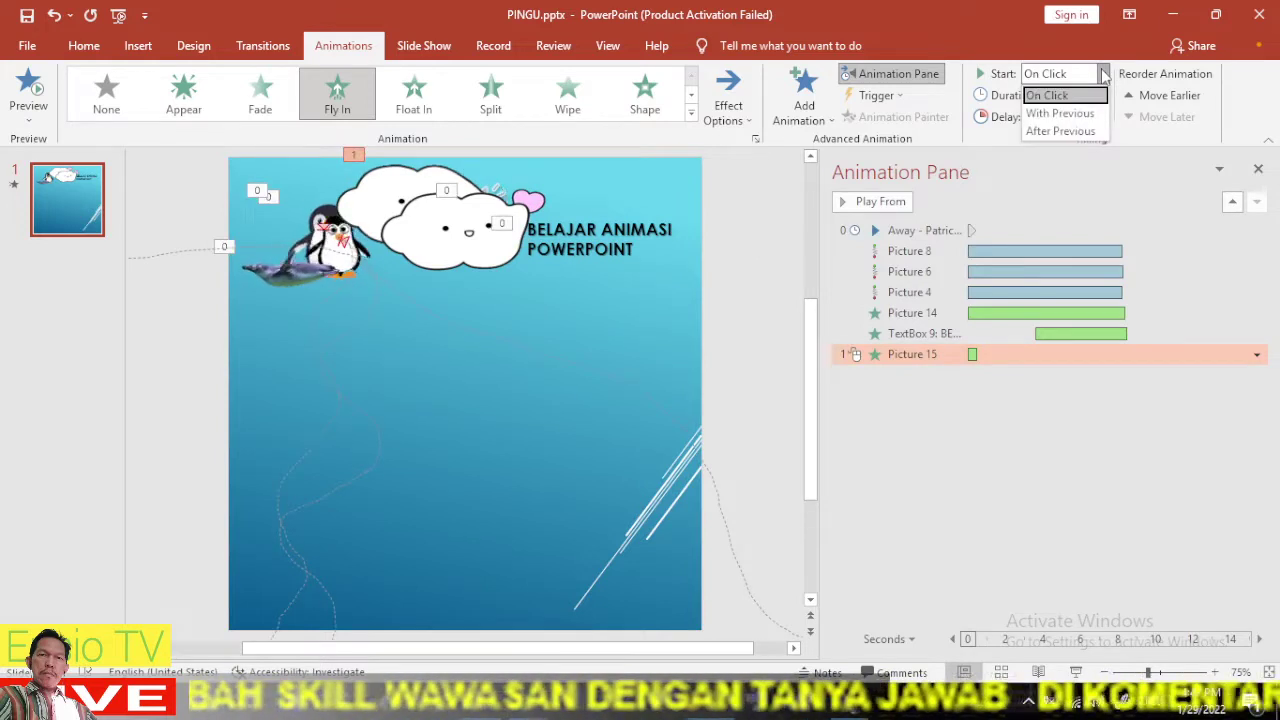
{"action": "left_click", "coordinate": [1060, 113]}
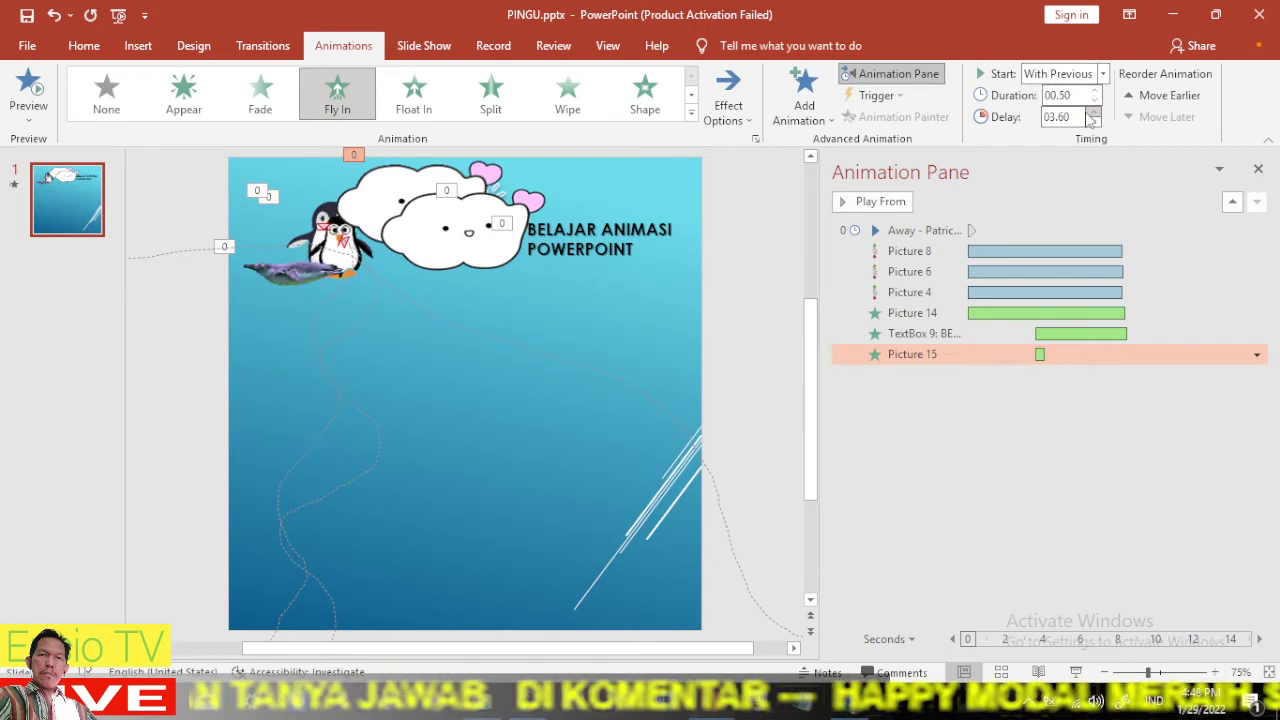
{"action": "left_click", "coordinate": [1065, 95]}
{"action": "type", "text": "8"}
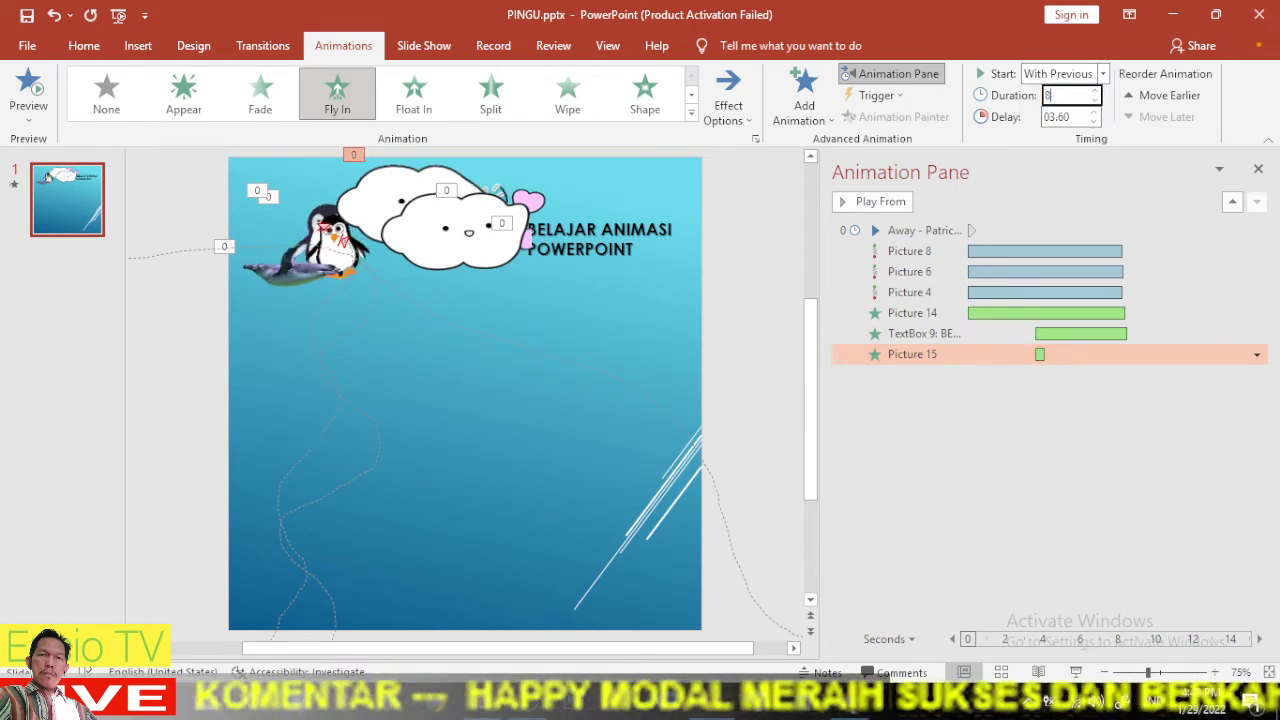
{"action": "key", "text": "Return"}
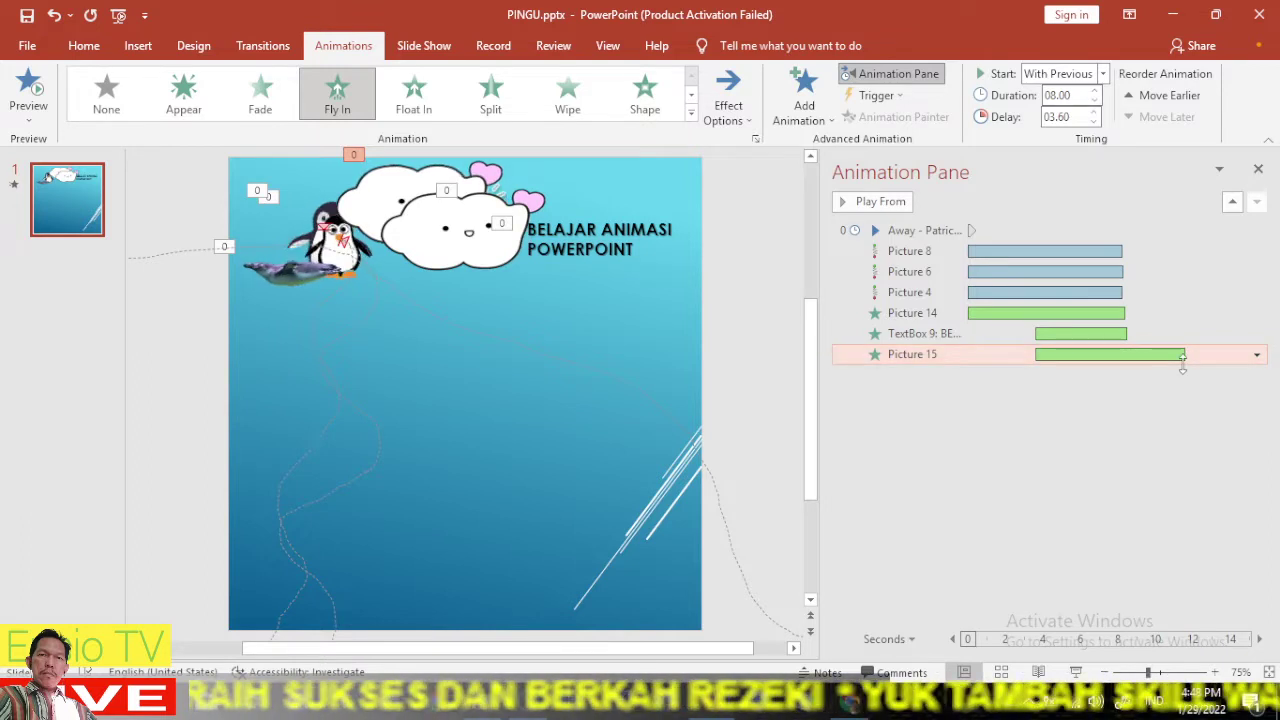
{"action": "mouse_move", "coordinate": [1176, 356]}
{"action": "left_mouse_down"}
{"action": "mouse_move", "coordinate": [1118, 358]}
{"action": "mouse_move", "coordinate": [1122, 370]}
{"action": "left_mouse_up"}
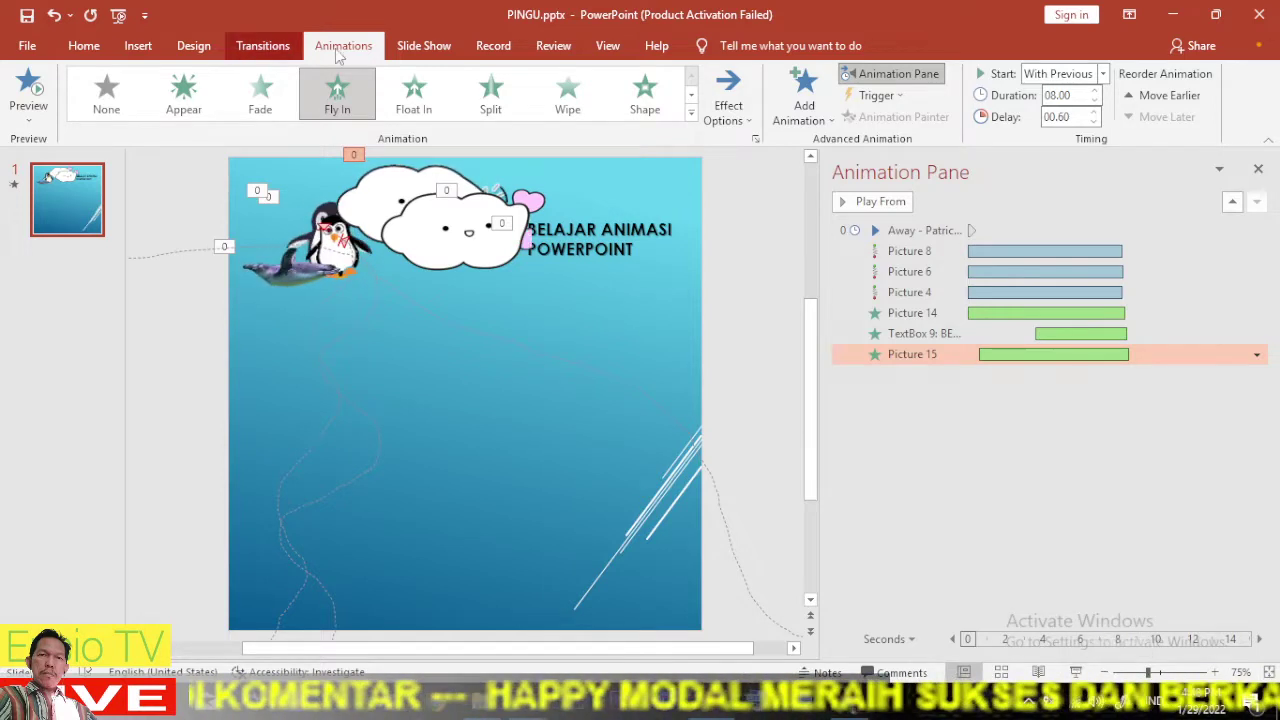
Play the slide show from the beginning to watch both clouds drift in, then exit.
{"action": "left_click", "coordinate": [607, 46]}
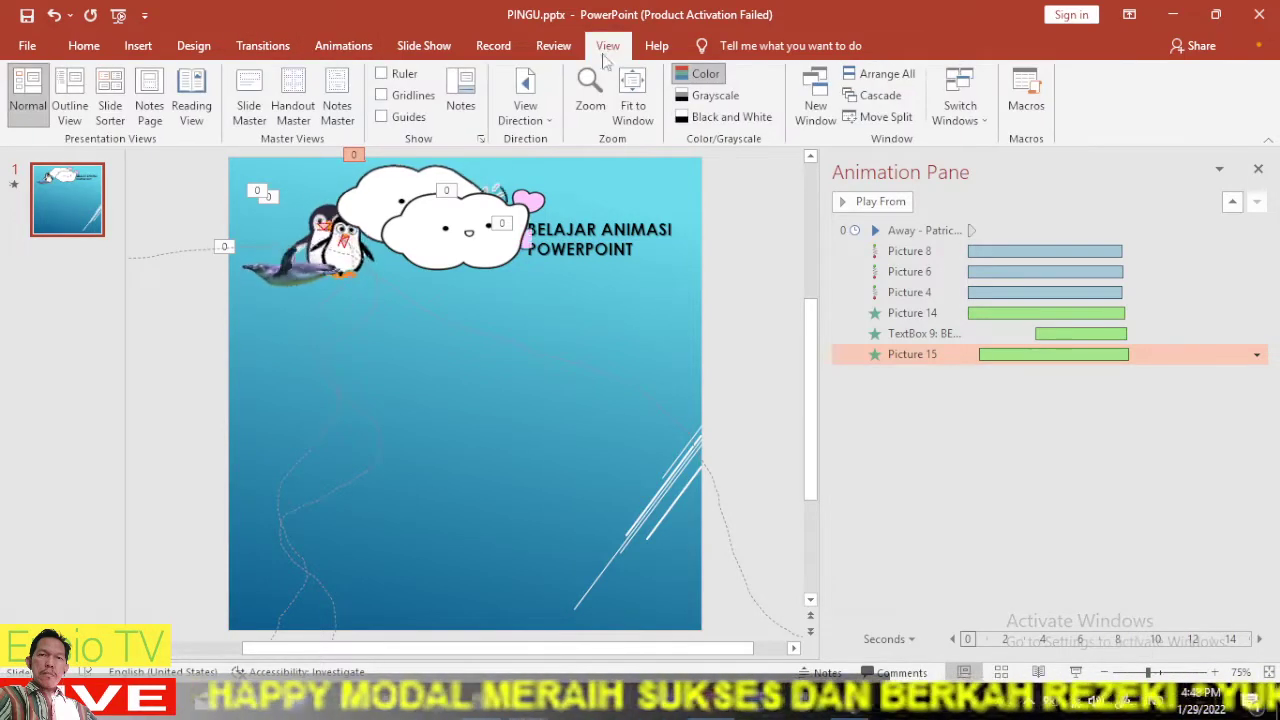
{"action": "left_click", "coordinate": [433, 47]}
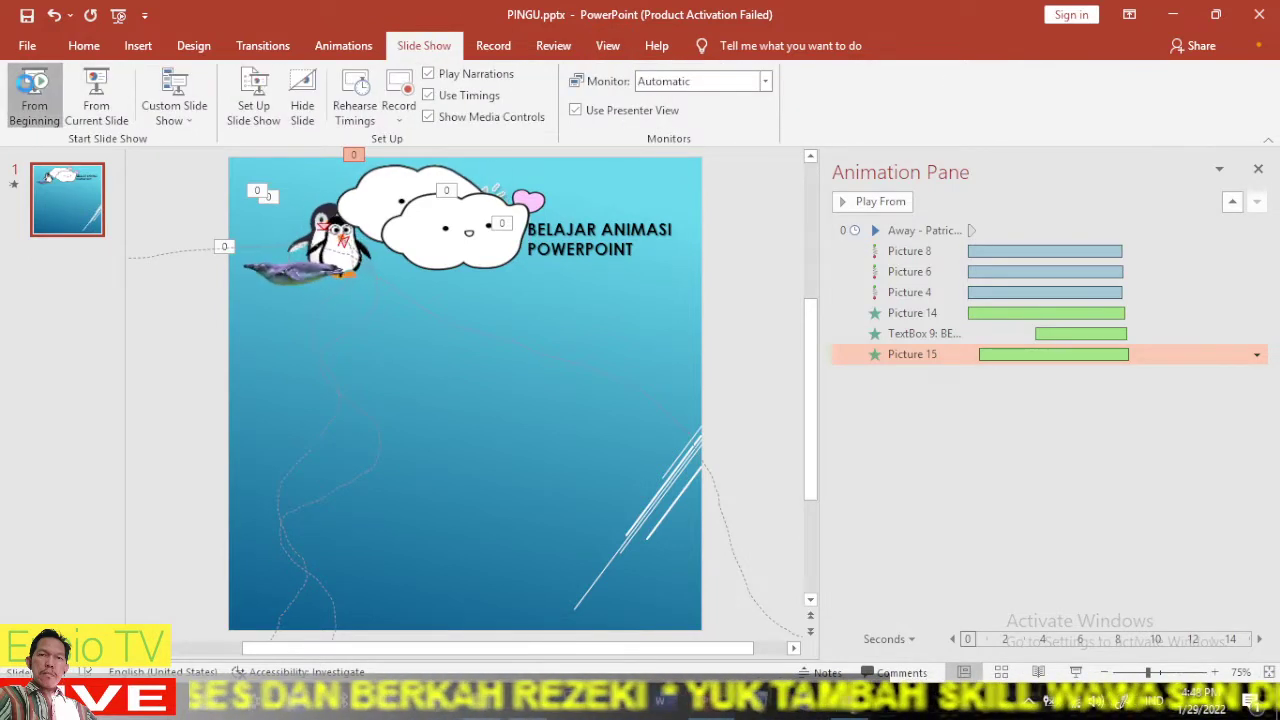
{"action": "left_click", "coordinate": [34, 95]}
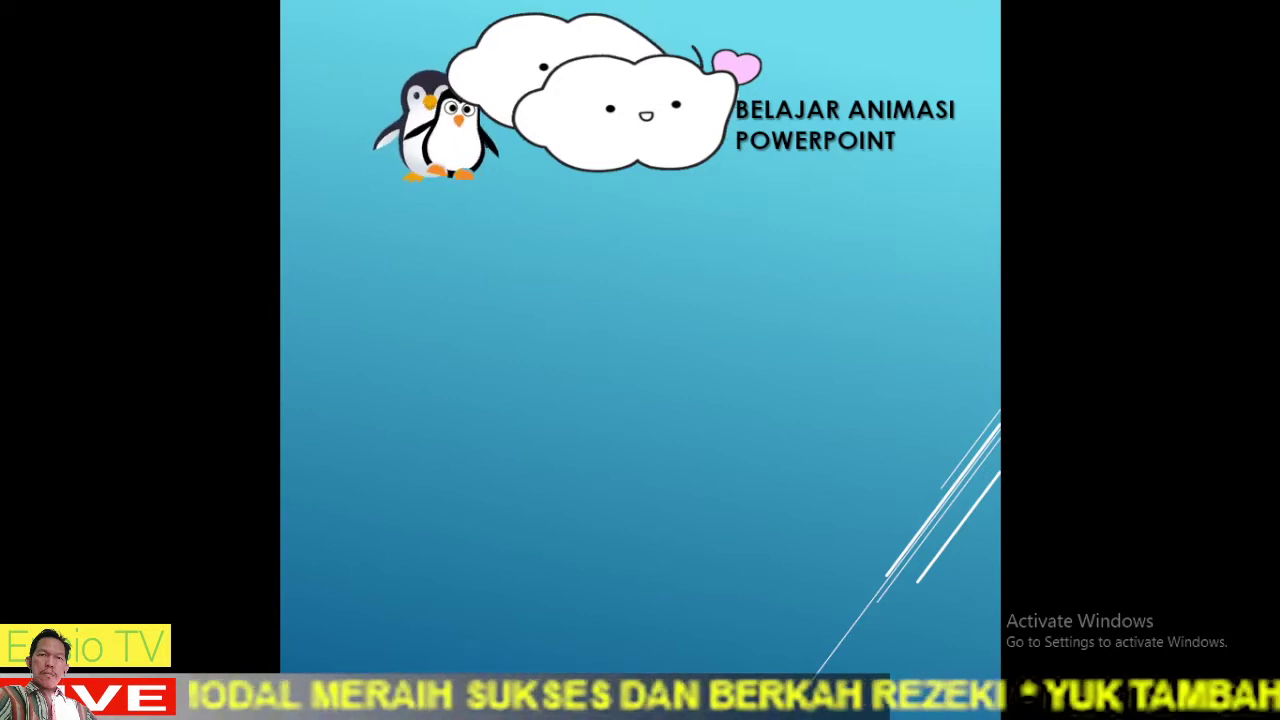
{"action": "left_click", "coordinate": [148, 14]}
{"action": "left_click", "coordinate": [148, 14]}
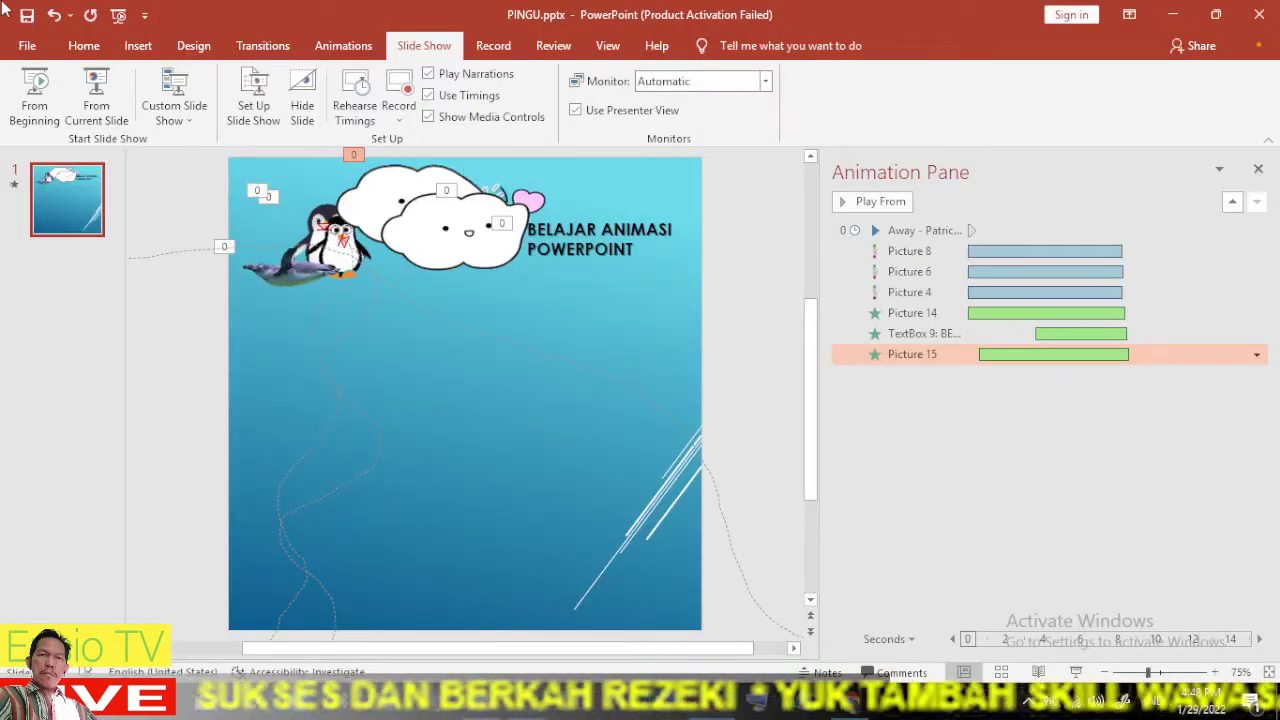
{"action": "left_click", "coordinate": [409, 304]}
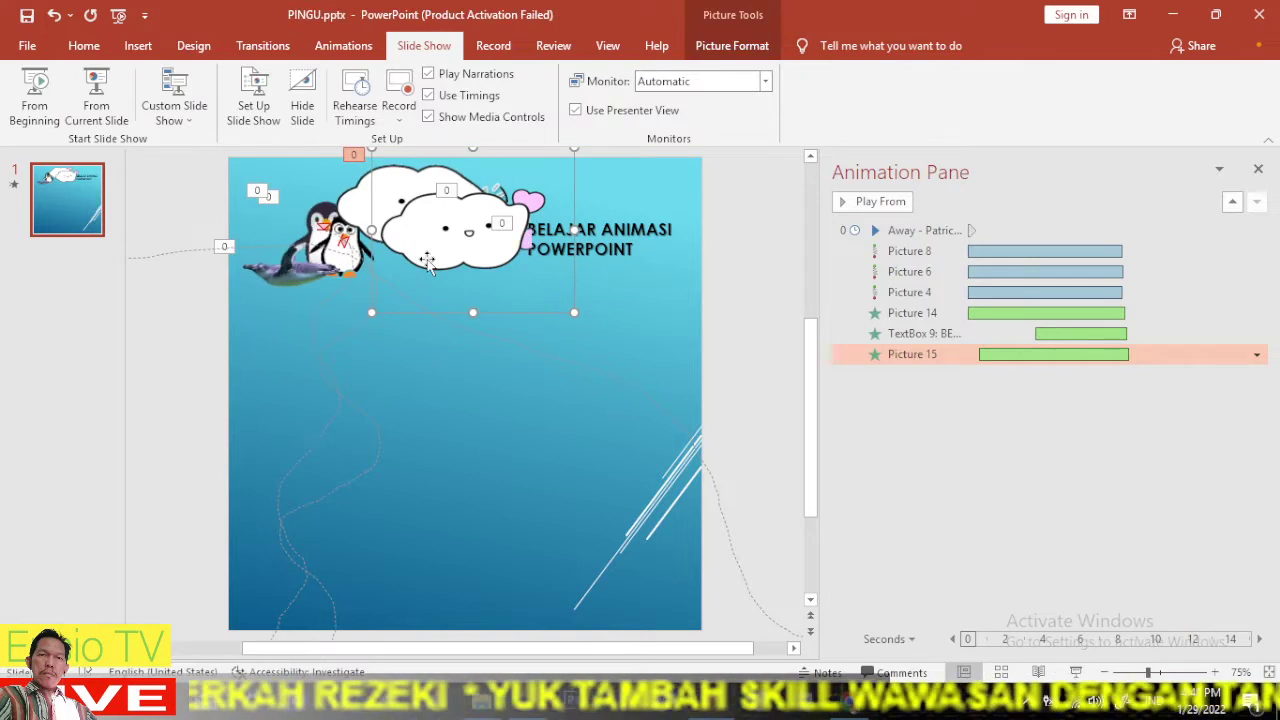
Delete the Picture 15 cloud and copy the Picture 14 cloud.
{"action": "double_click", "coordinate": [428, 255]}
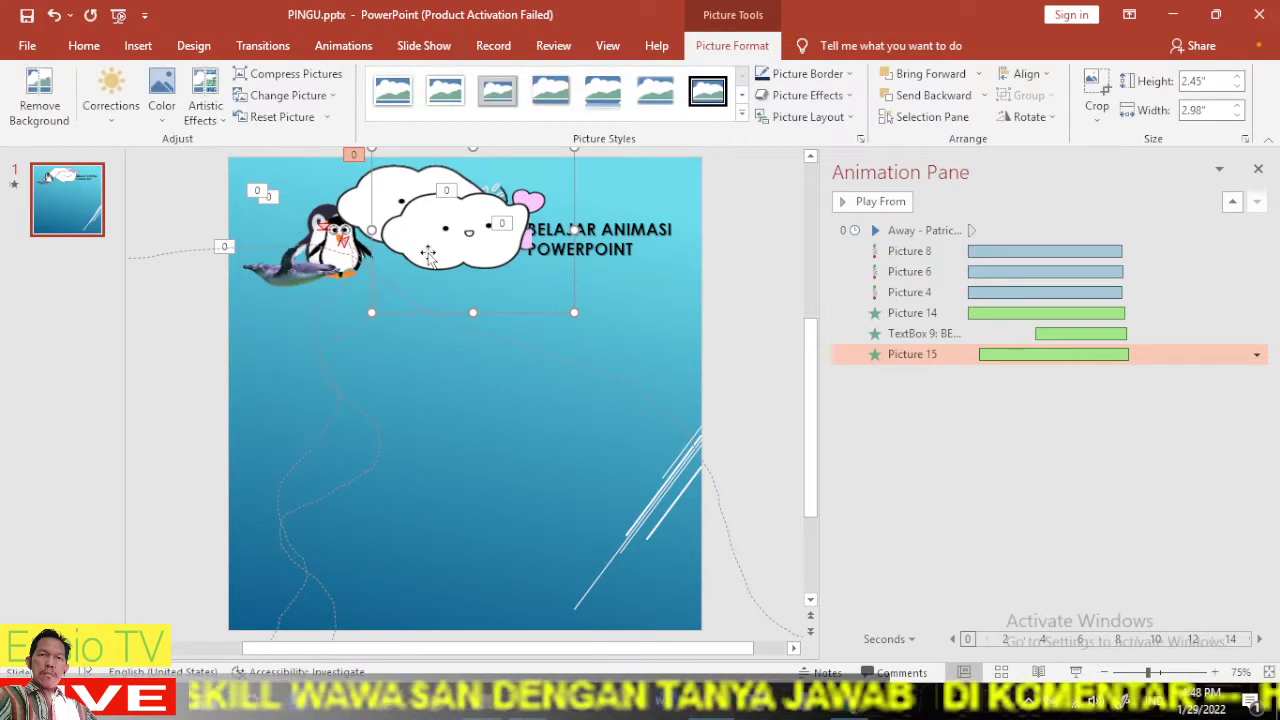
{"action": "key", "text": "Delete"}
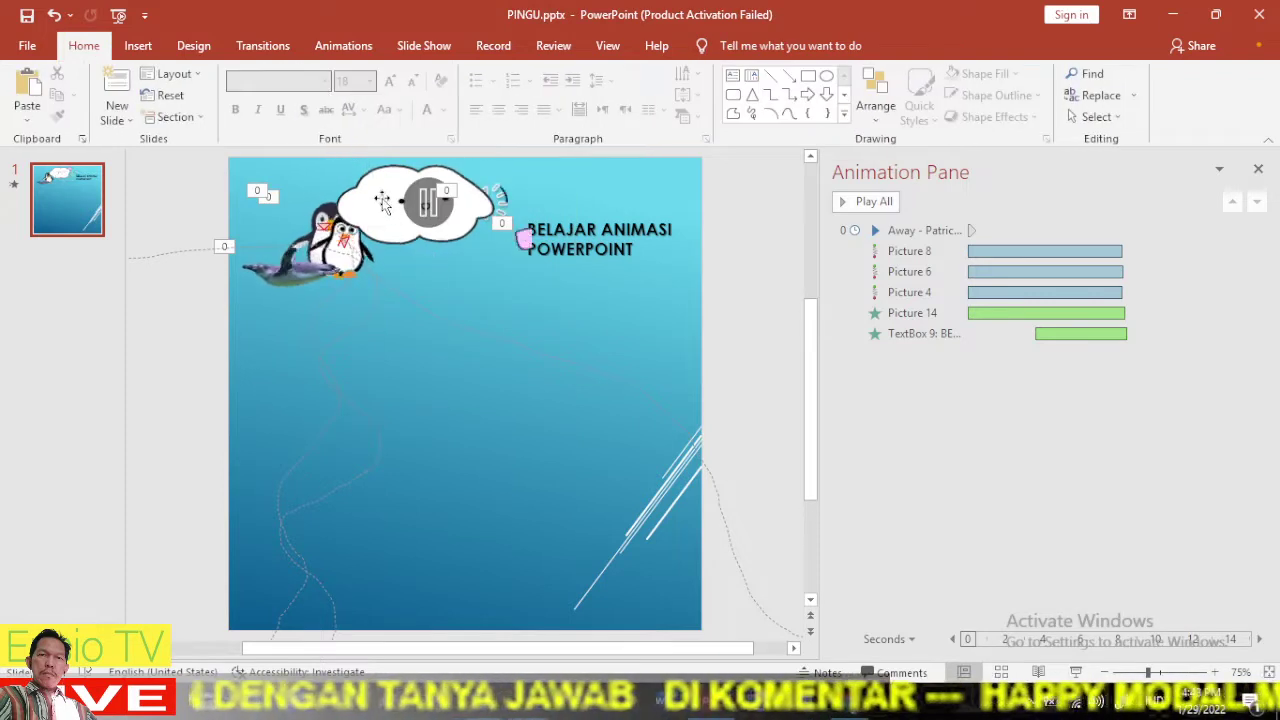
{"action": "left_click", "coordinate": [383, 203]}
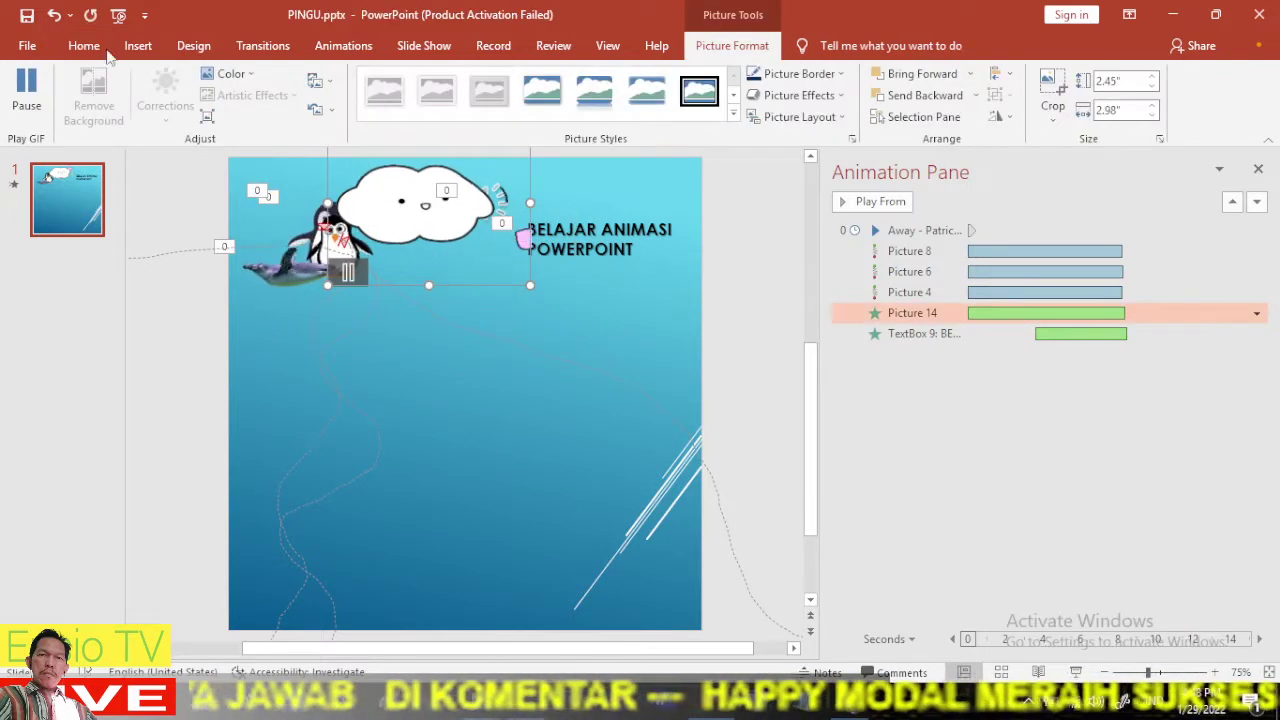
{"action": "right_click", "coordinate": [350, 198]}
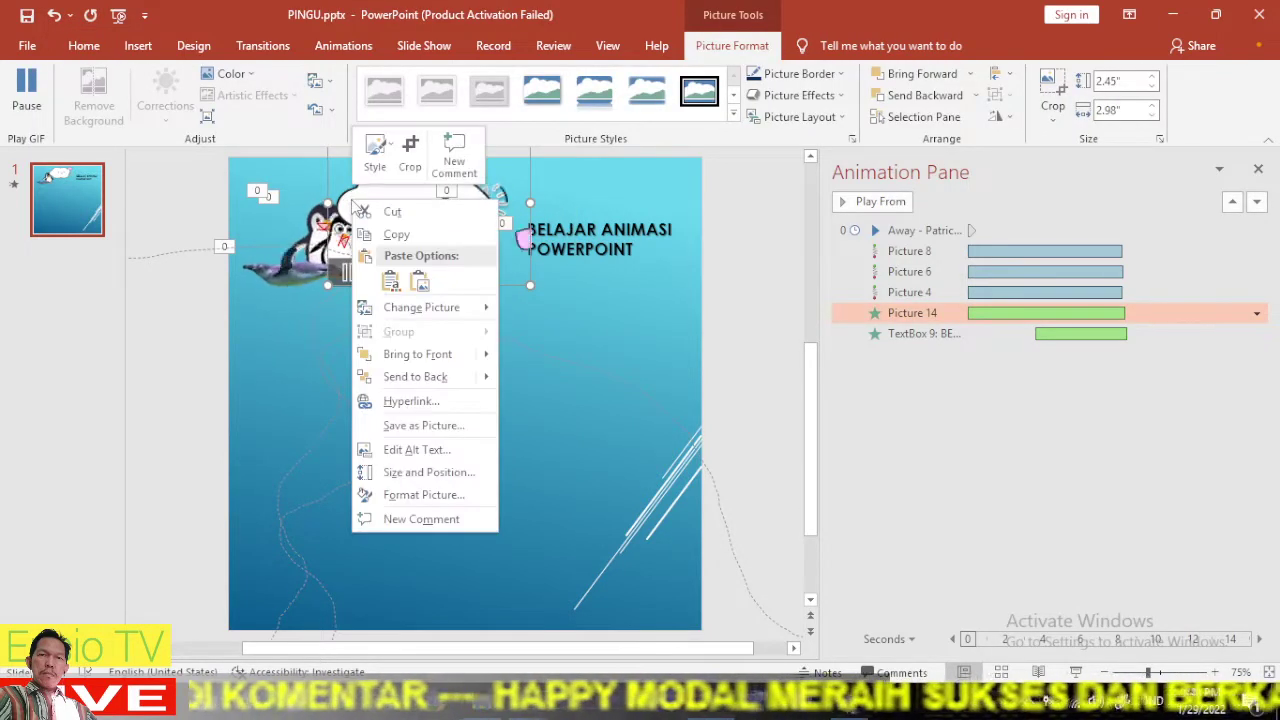
{"action": "left_click", "coordinate": [392, 234]}
{"action": "left_click", "coordinate": [370, 353]}
{"action": "right_click", "coordinate": [378, 362]}
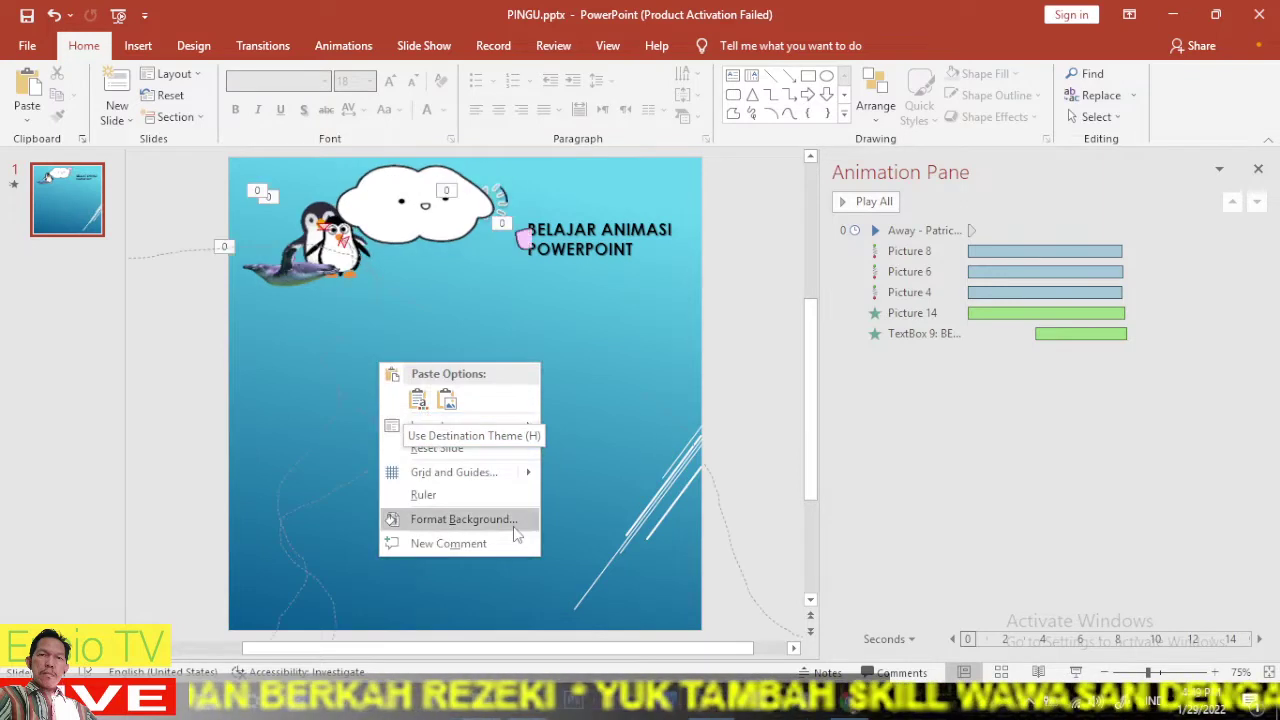
{"action": "left_click", "coordinate": [577, 355]}
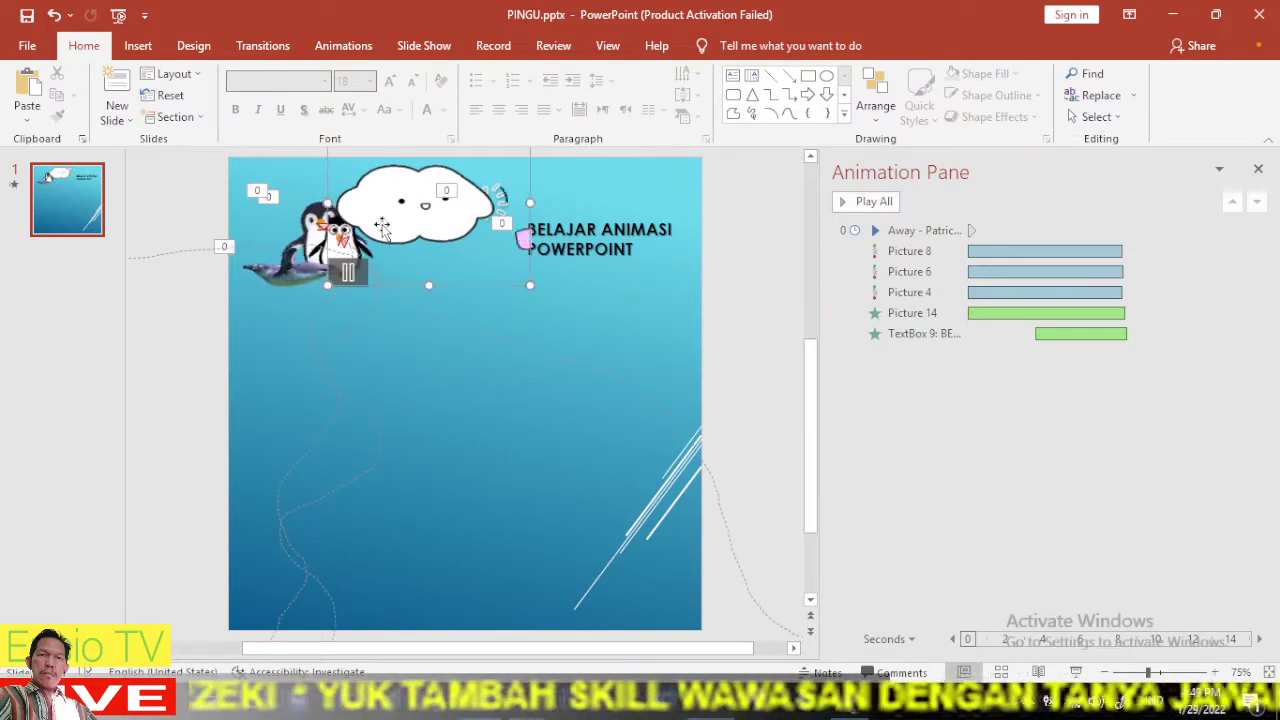
Drag out a copy of Picture 14 as Picture 16, placed just below the original.
{"action": "left_click", "coordinate": [390, 226]}
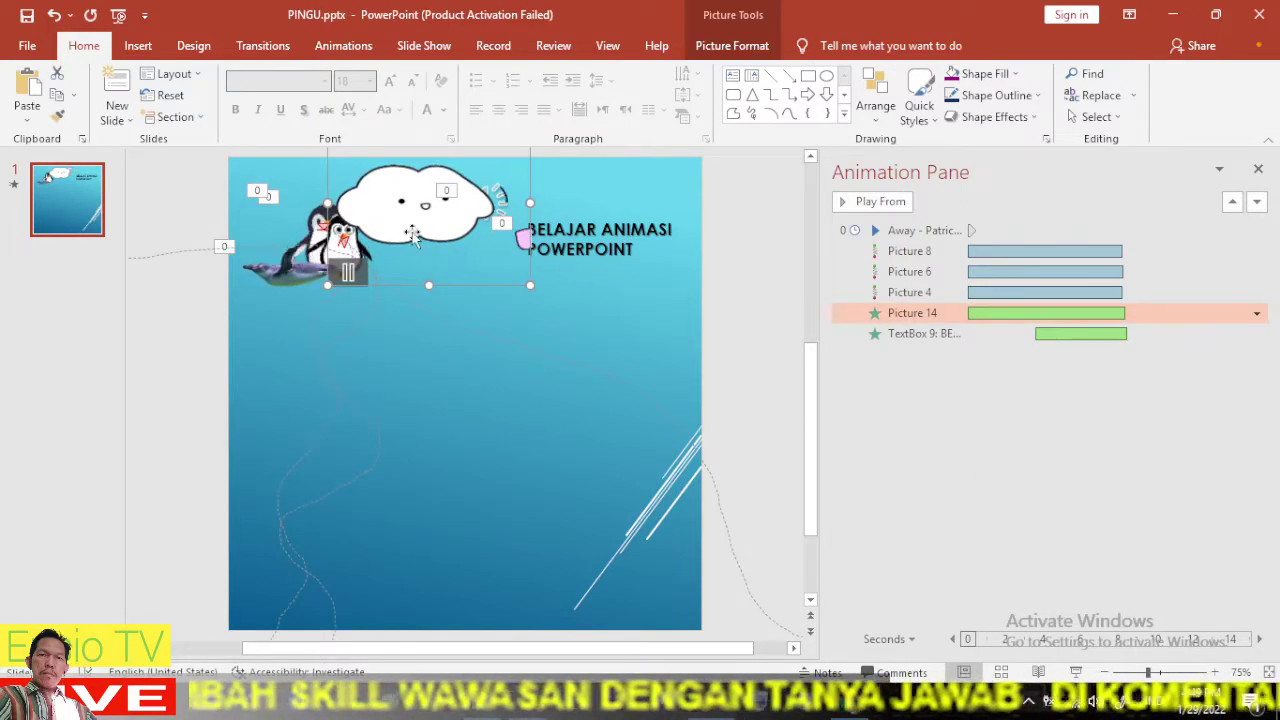
{"action": "left_click_drag", "start_coordinate": [407, 229], "coordinate": [426, 300]}
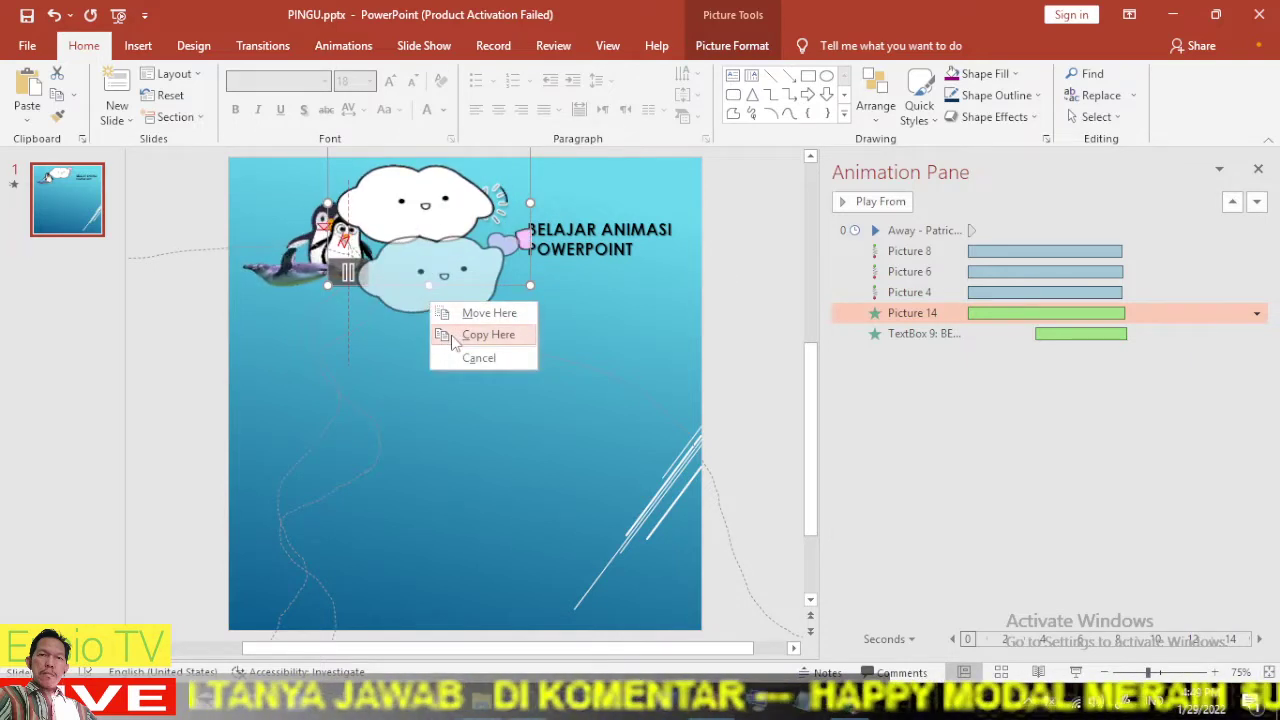
{"action": "left_click", "coordinate": [470, 335]}
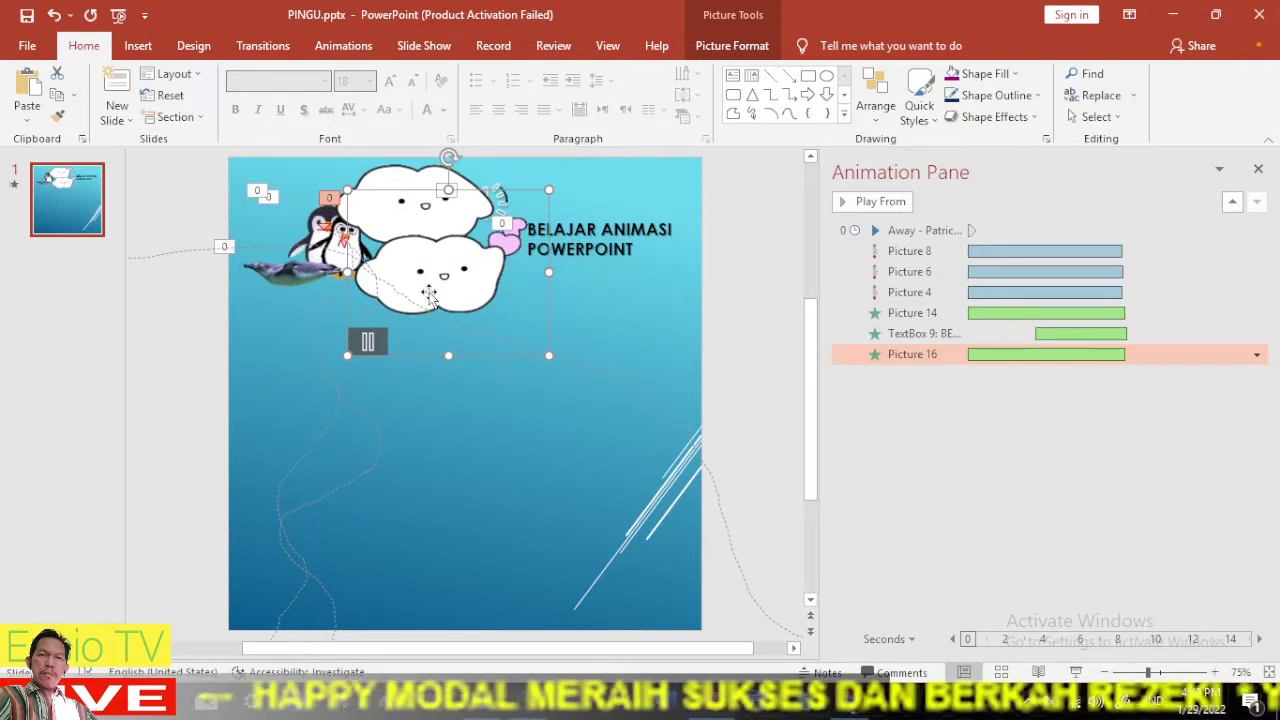
{"action": "left_click_drag", "start_coordinate": [428, 291], "coordinate": [428, 258]}
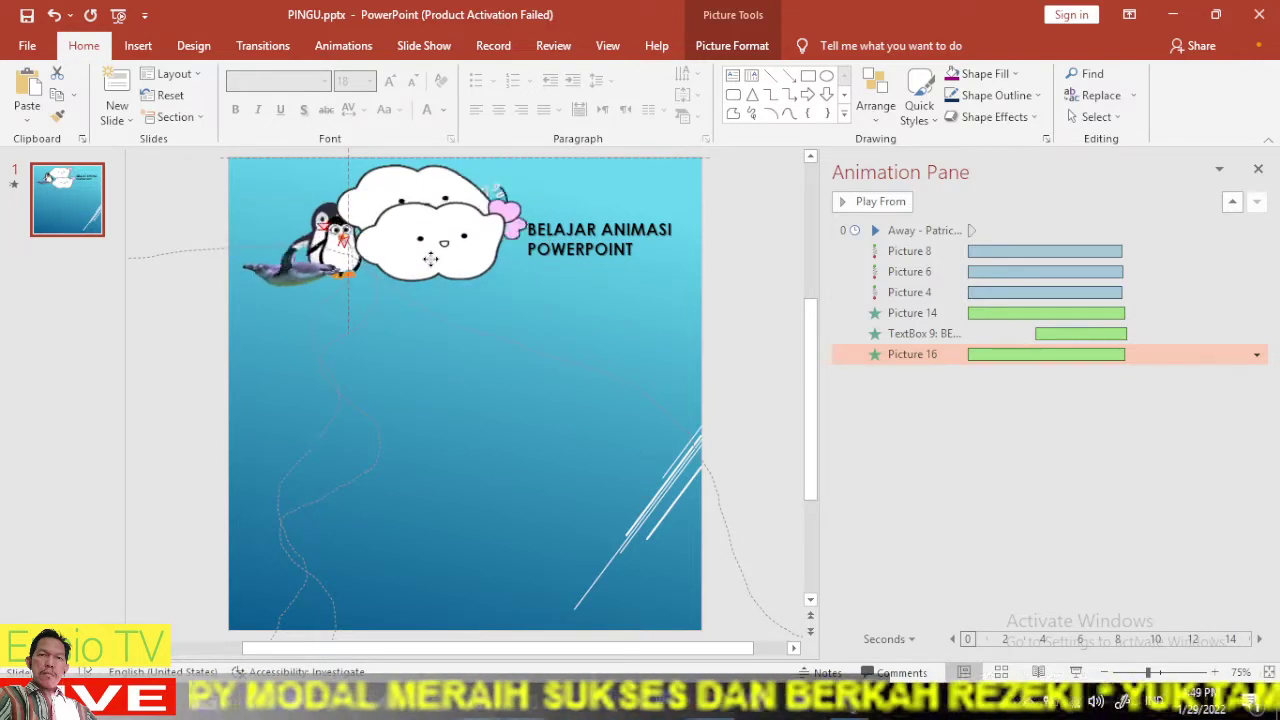
Change Picture 16's Fly In direction to From Top.
{"action": "left_click", "coordinate": [310, 47]}
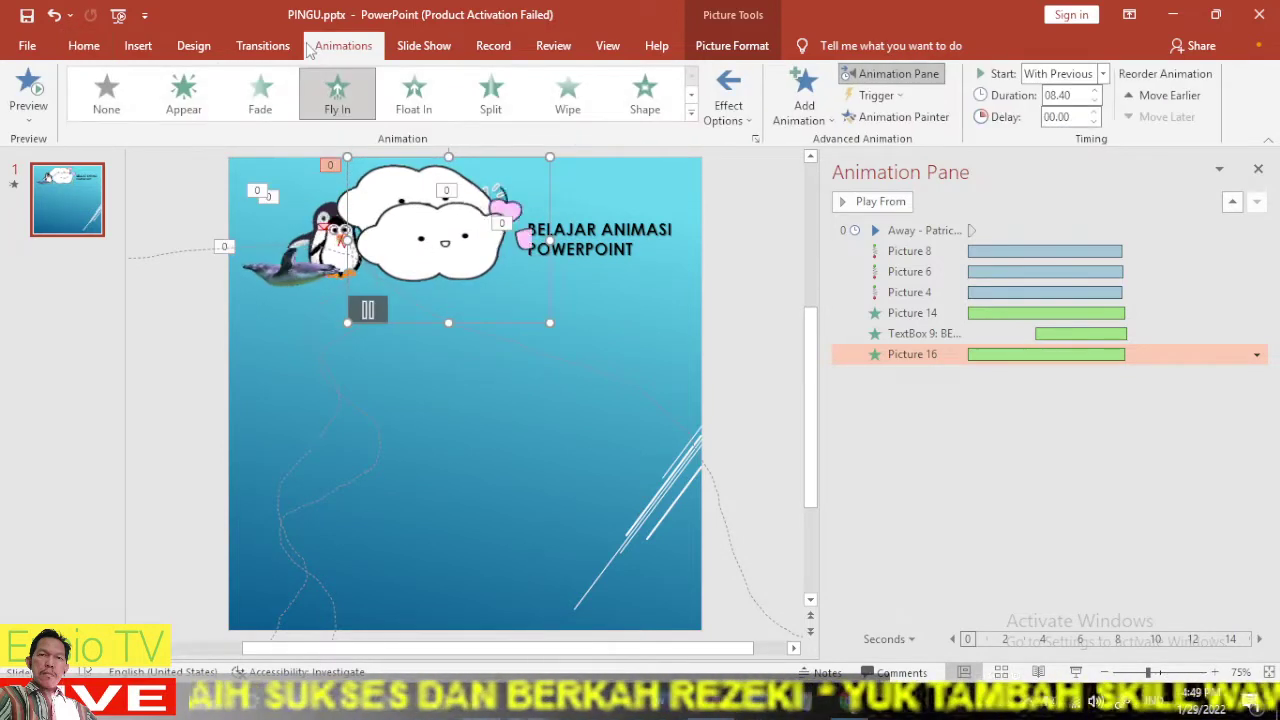
{"action": "left_click", "coordinate": [748, 120]}
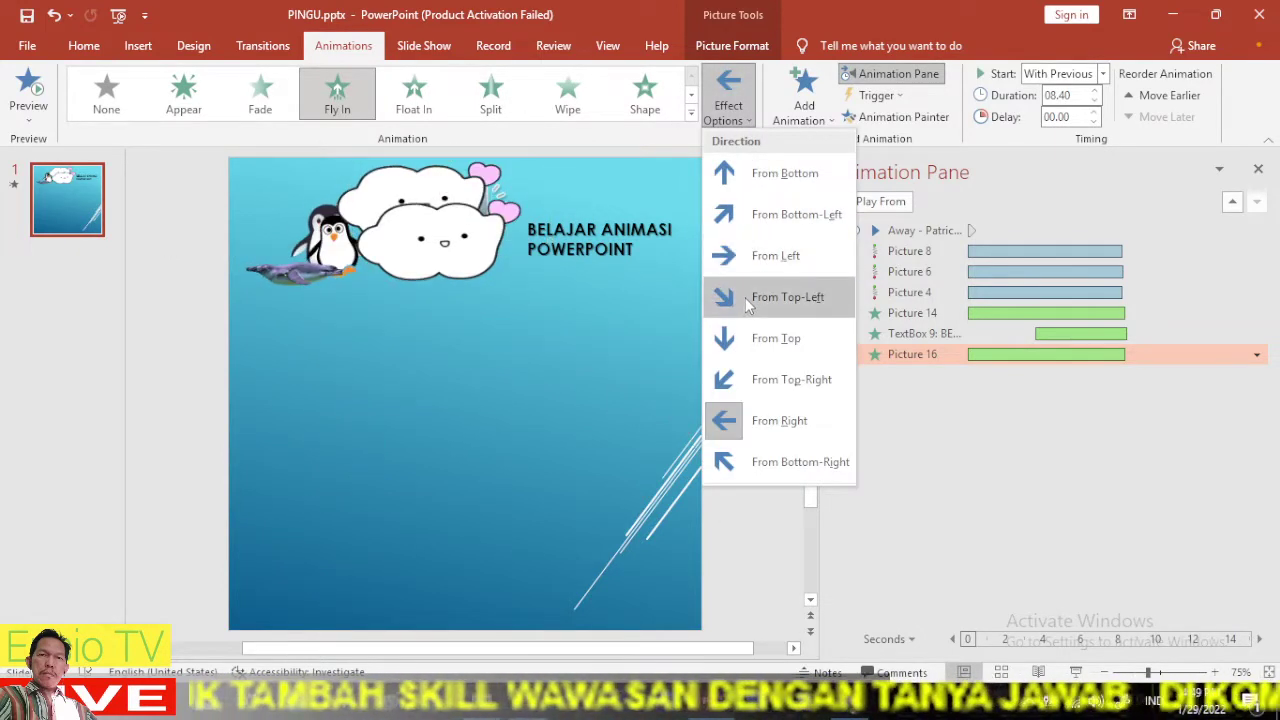
{"action": "left_click", "coordinate": [758, 330]}
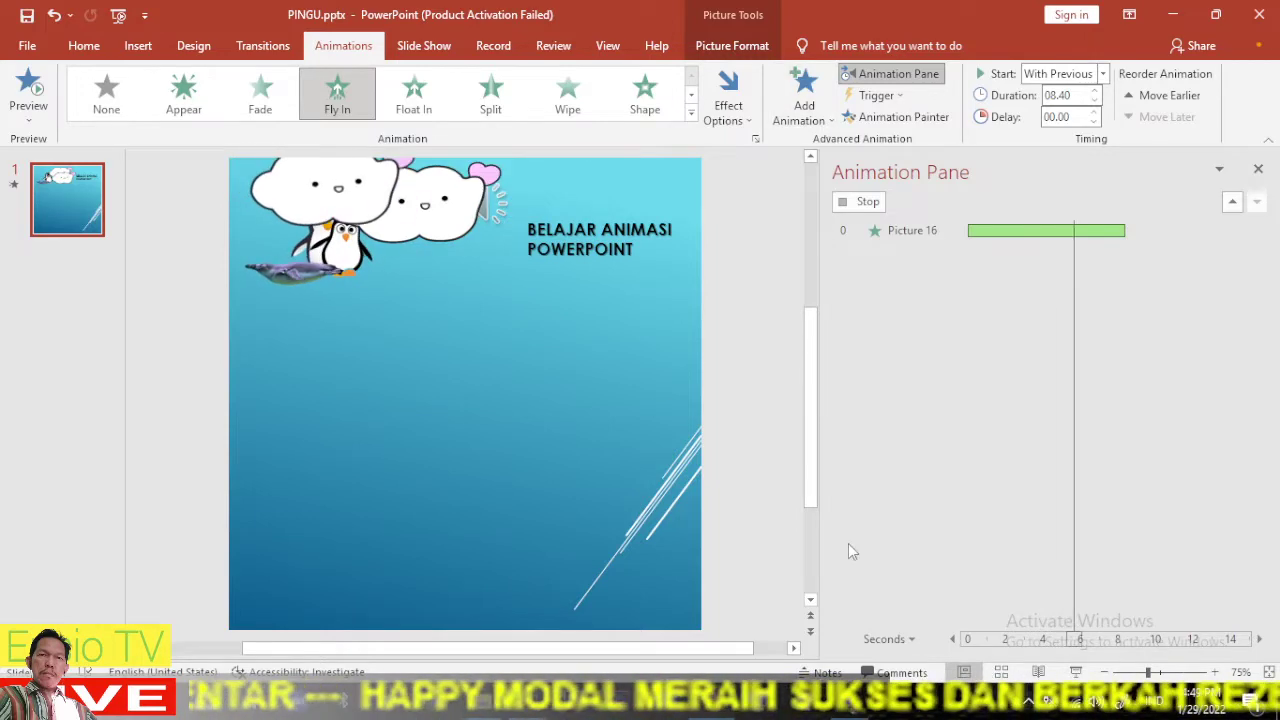
{"action": "left_click", "coordinate": [420, 47]}
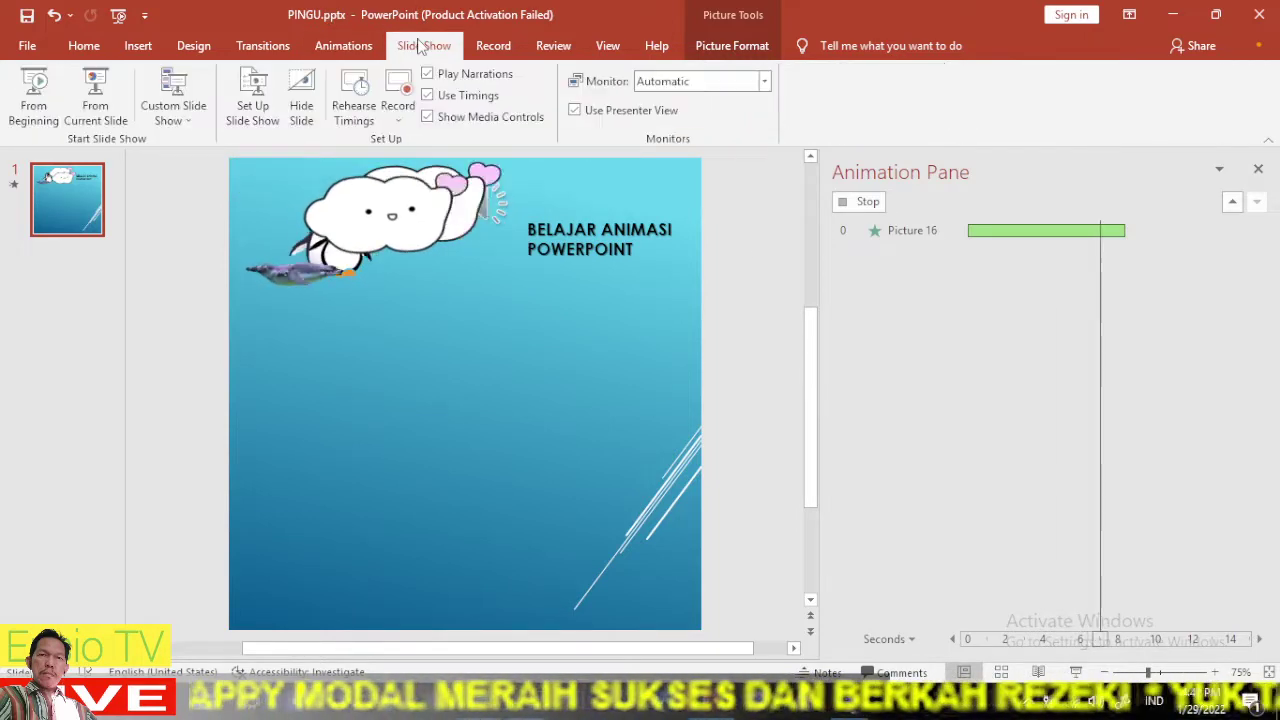
{"action": "left_click", "coordinate": [30, 105]}
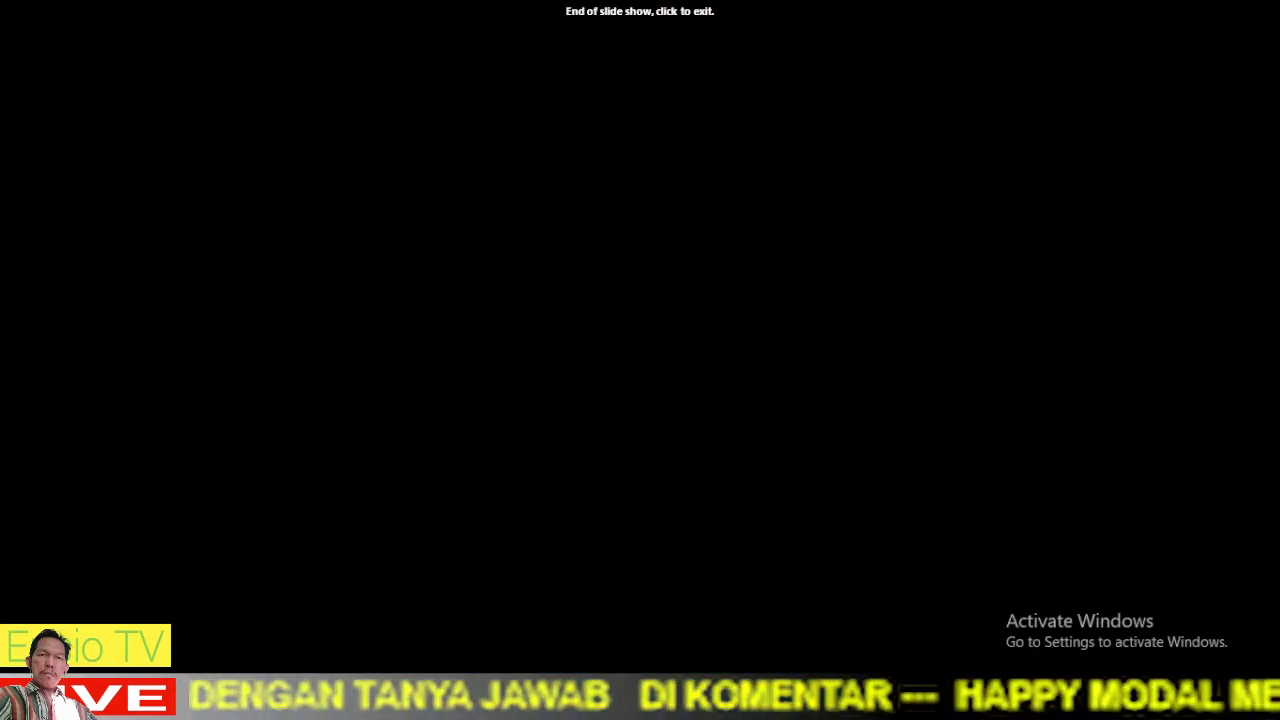
{"action": "left_click", "coordinate": [10, 78]}
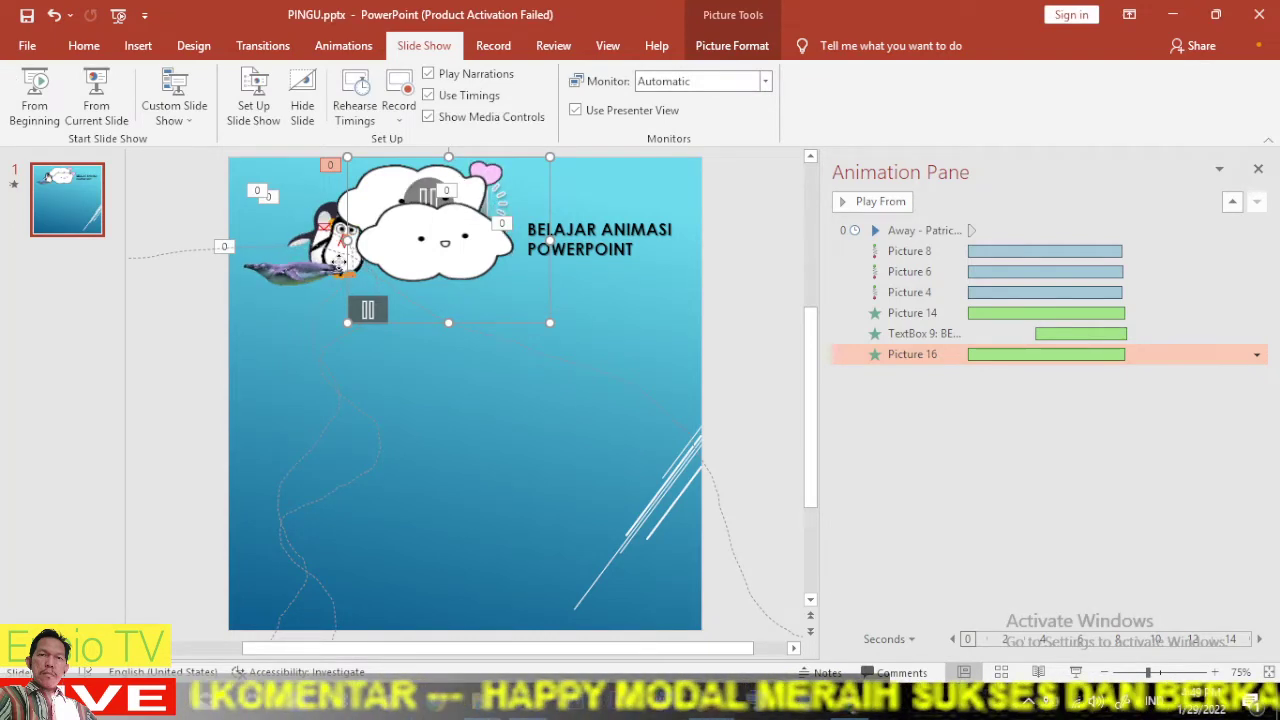
{"action": "left_click", "coordinate": [343, 270]}
Make a further cloud copy, Picture 17, lower on the slide.
{"action": "left_click", "coordinate": [324, 459]}
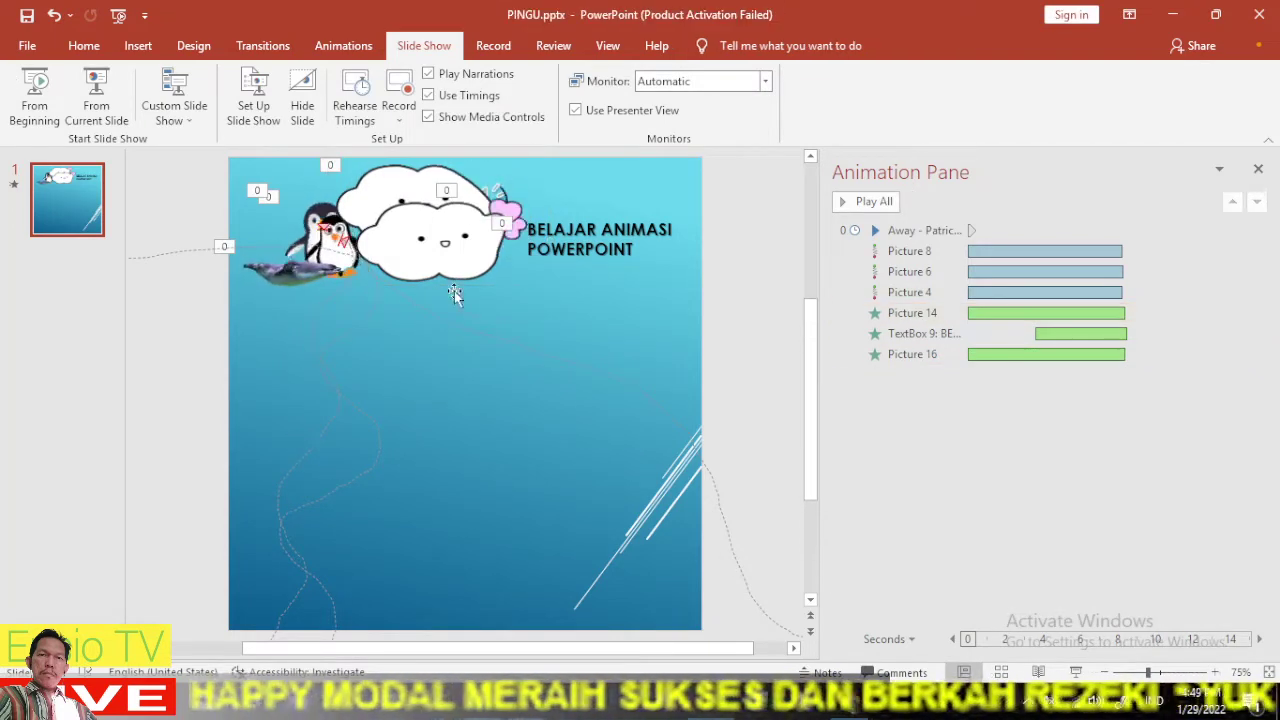
{"action": "left_click", "coordinate": [401, 270]}
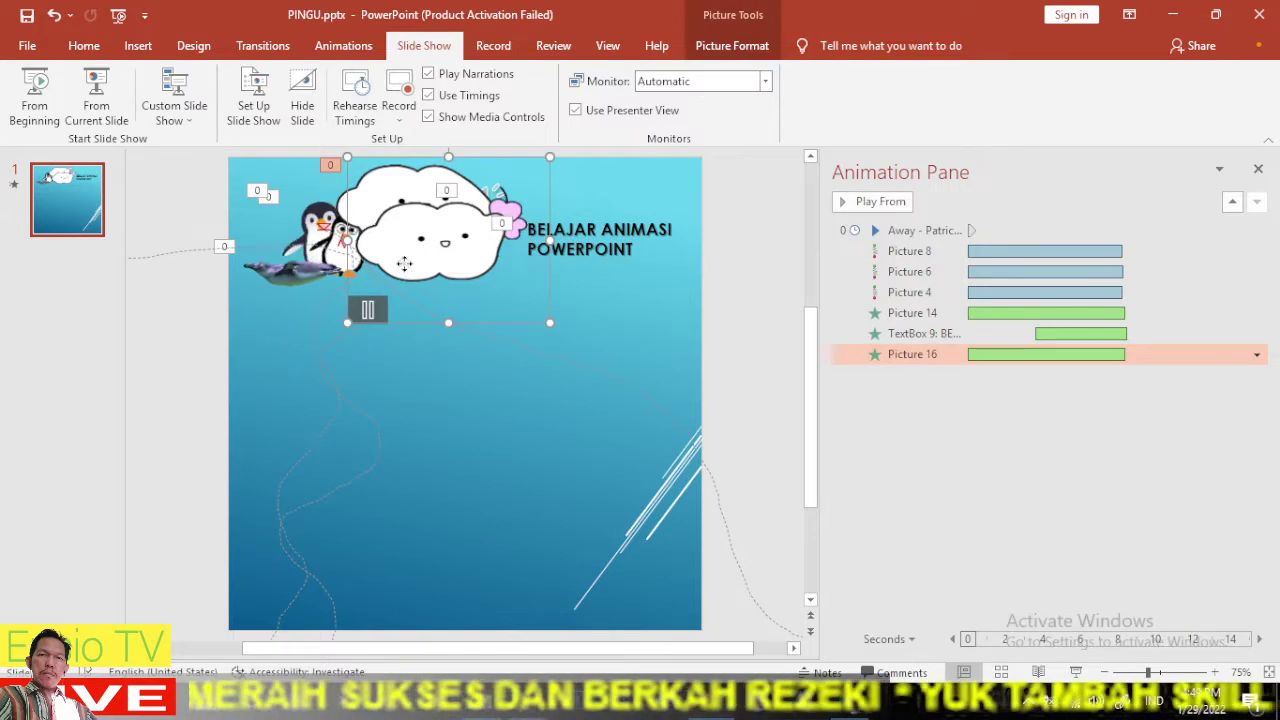
{"action": "mouse_move", "coordinate": [401, 270]}
{"action": "left_mouse_down"}
{"action": "mouse_move", "coordinate": [505, 445]}
{"action": "mouse_move", "coordinate": [583, 370]}
{"action": "left_mouse_up"}
{"action": "left_click", "coordinate": [624, 402]}
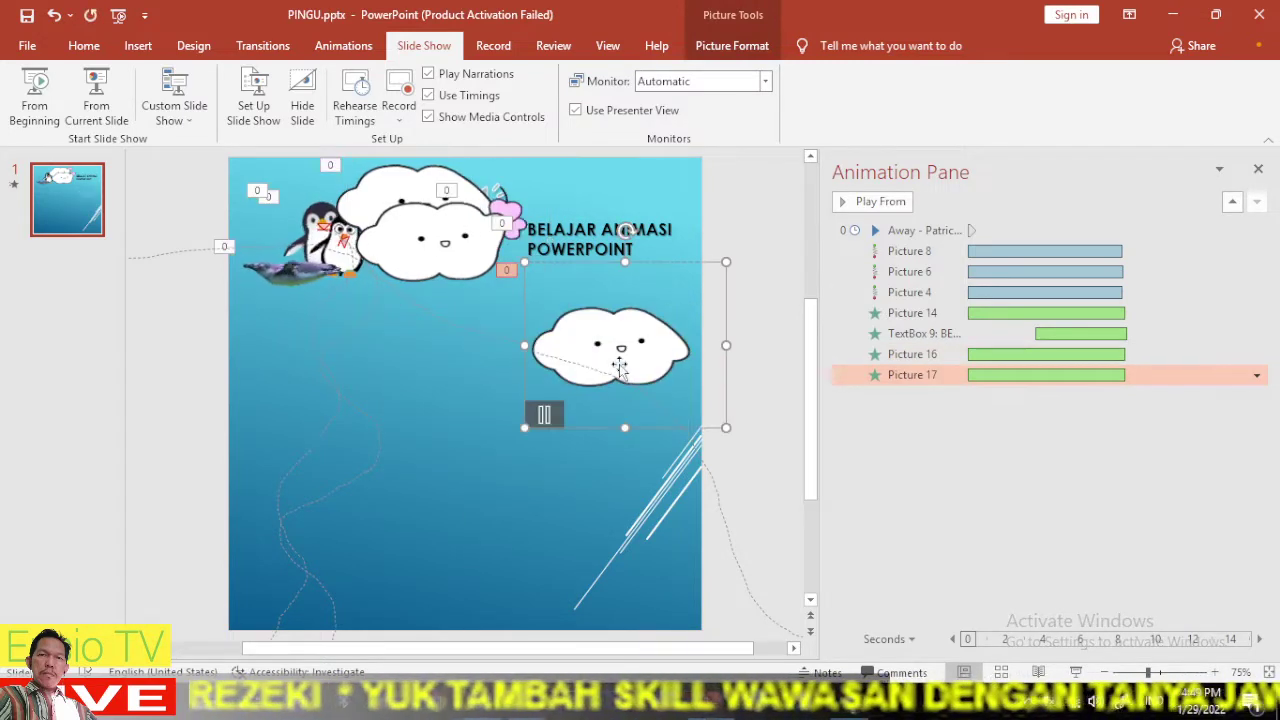
Remove Picture 17's animation and drag that cloud up just below the title.
{"action": "left_click", "coordinate": [343, 45]}
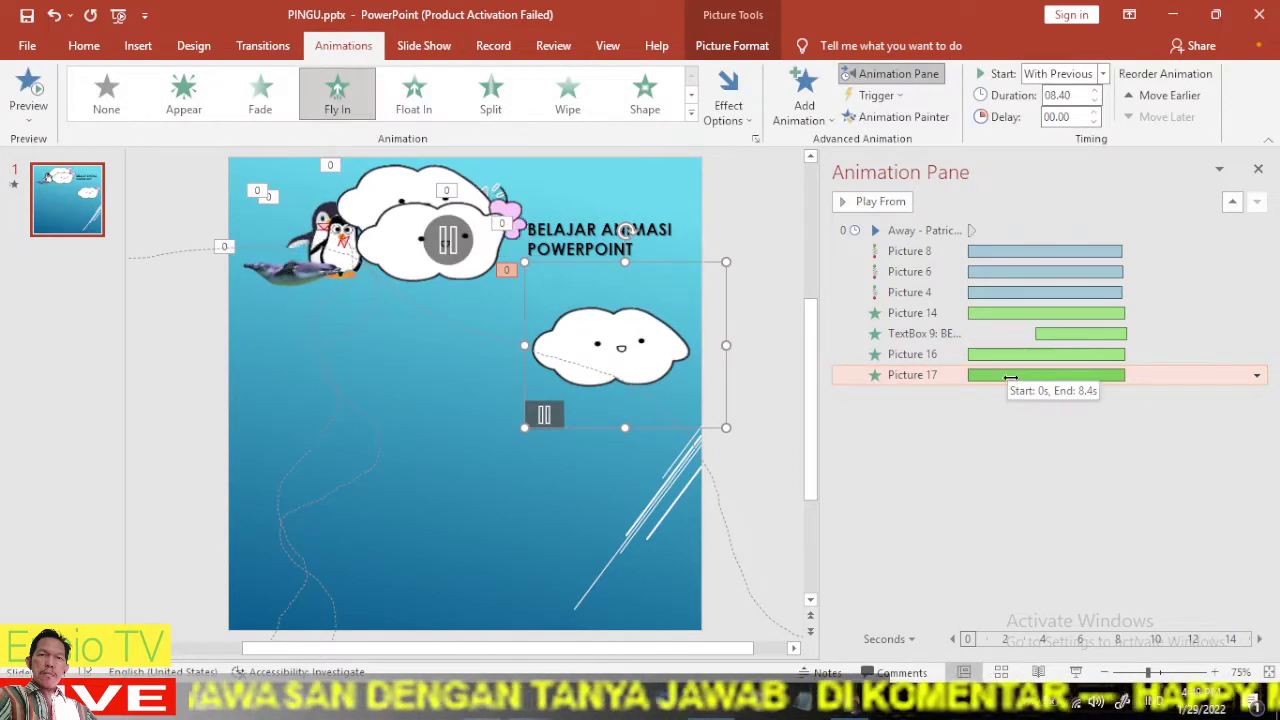
{"action": "left_click", "coordinate": [1257, 376]}
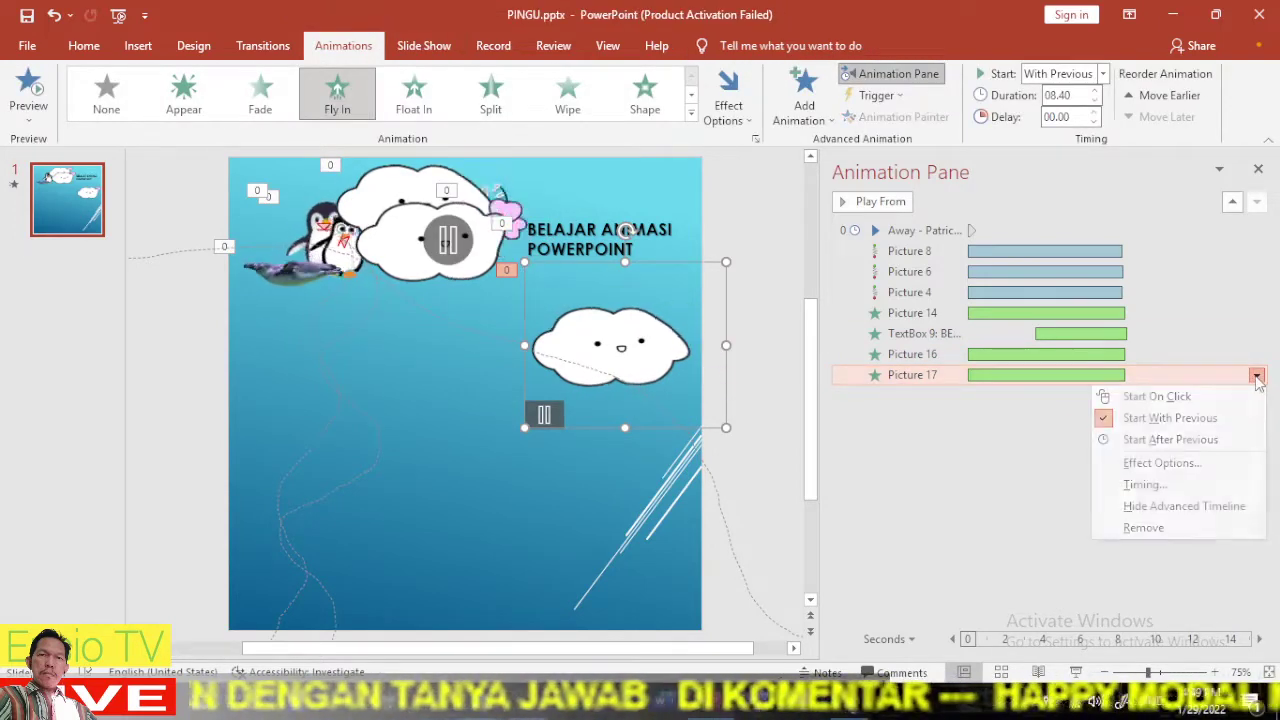
{"action": "left_click", "coordinate": [1150, 527]}
{"action": "mouse_move", "coordinate": [625, 345]}
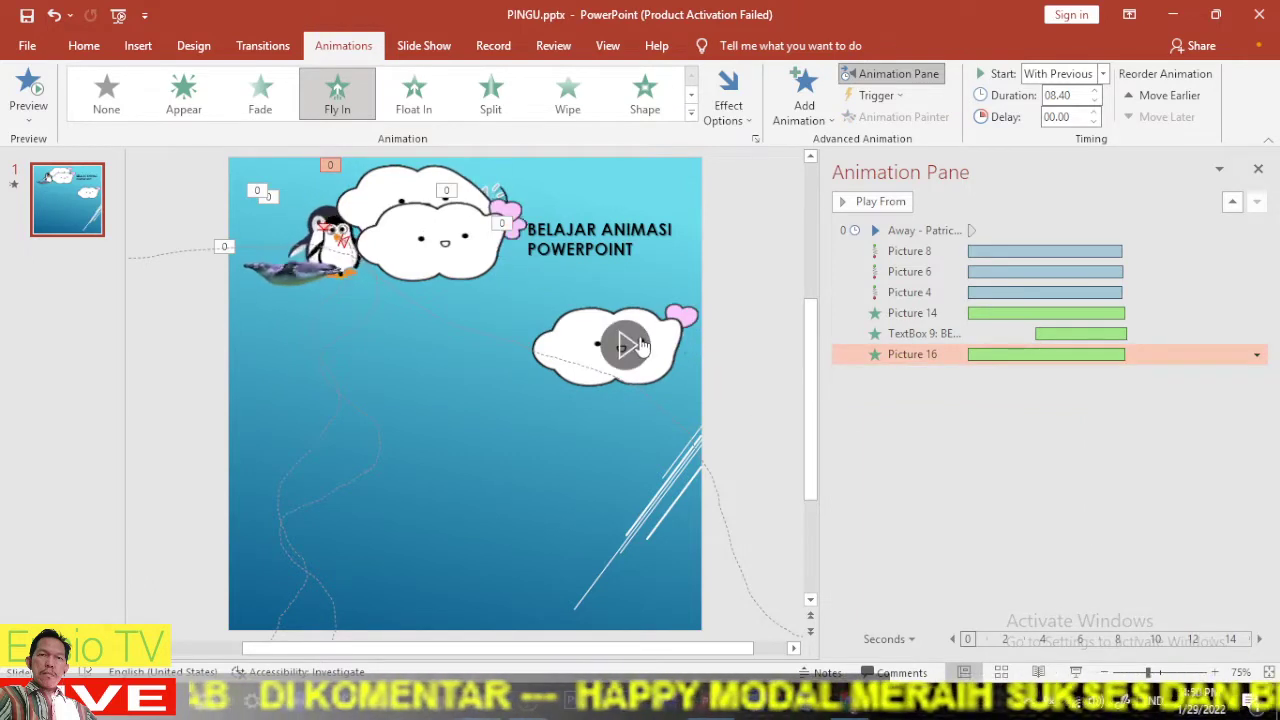
{"action": "left_click_drag", "start_coordinate": [595, 383], "coordinate": [580, 340]}
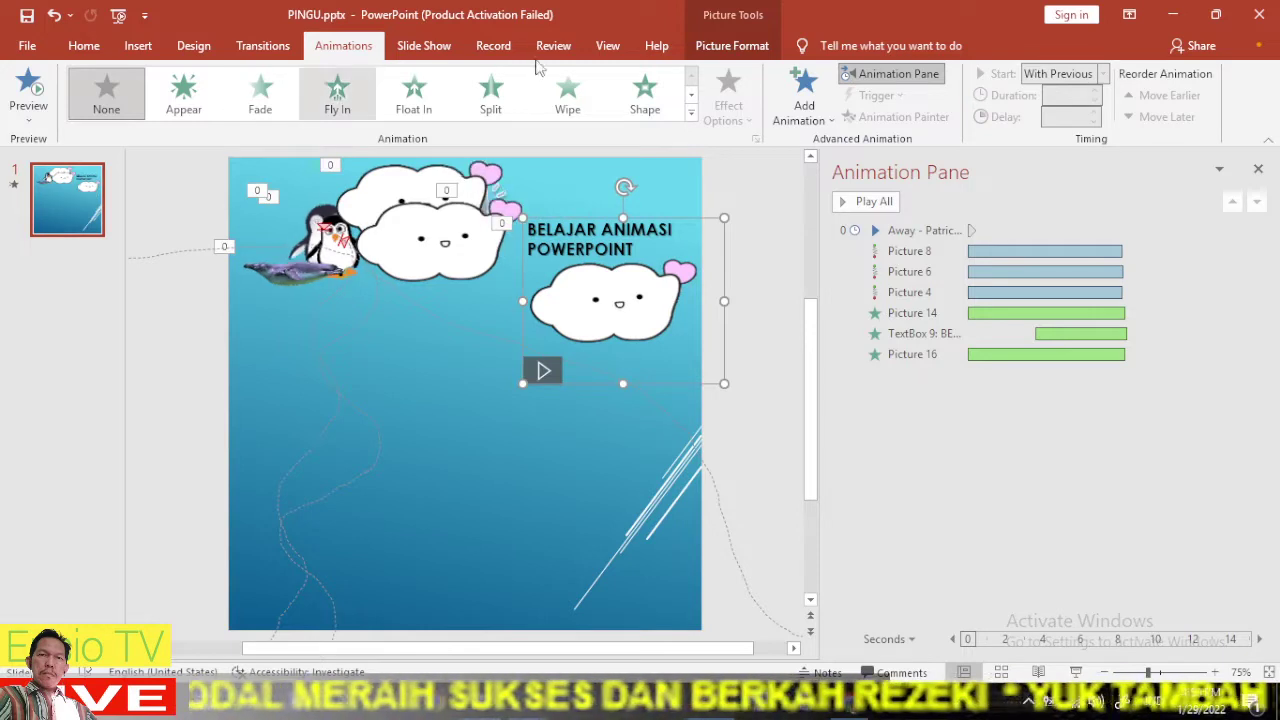
Draw a Custom Path motion for Picture 17 that starts With Previous, lasting 8 seconds.
{"action": "left_click", "coordinate": [690, 118]}
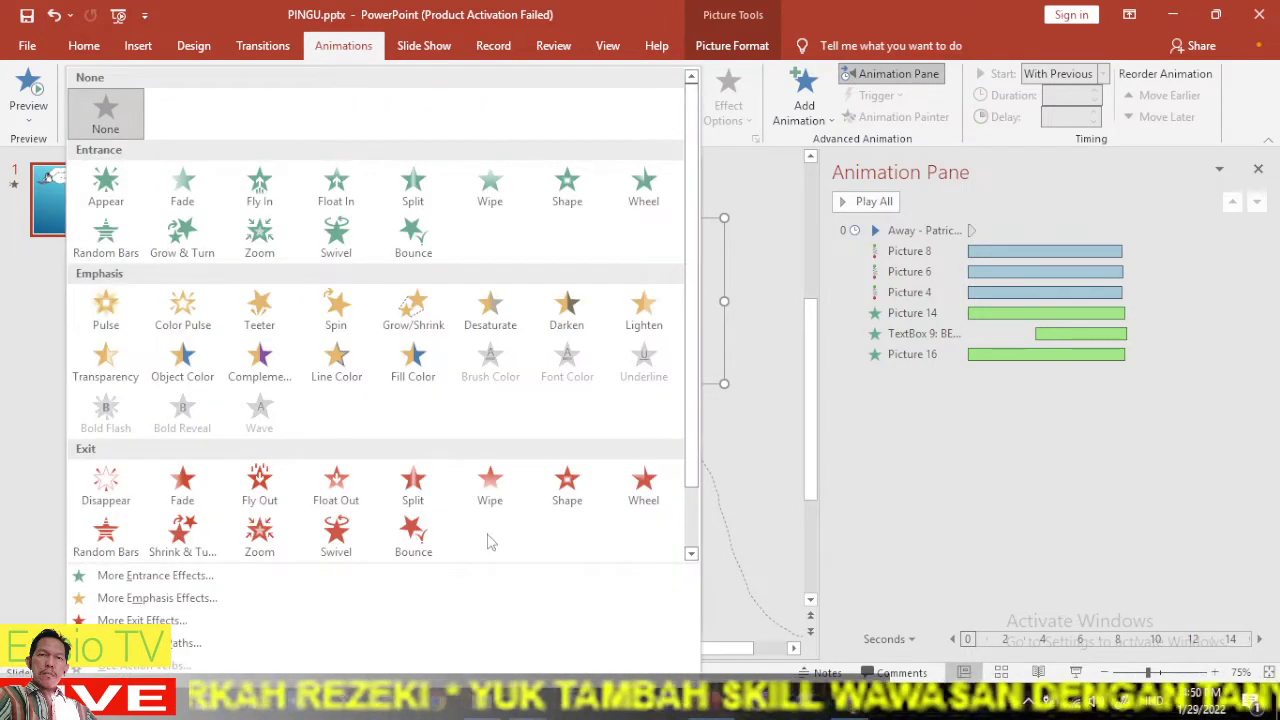
{"action": "scroll", "coordinate": [690, 430], "scroll_direction": "down", "scroll_amount": 1}
{"action": "scroll", "coordinate": [695, 430], "scroll_direction": "down", "scroll_amount": 1}
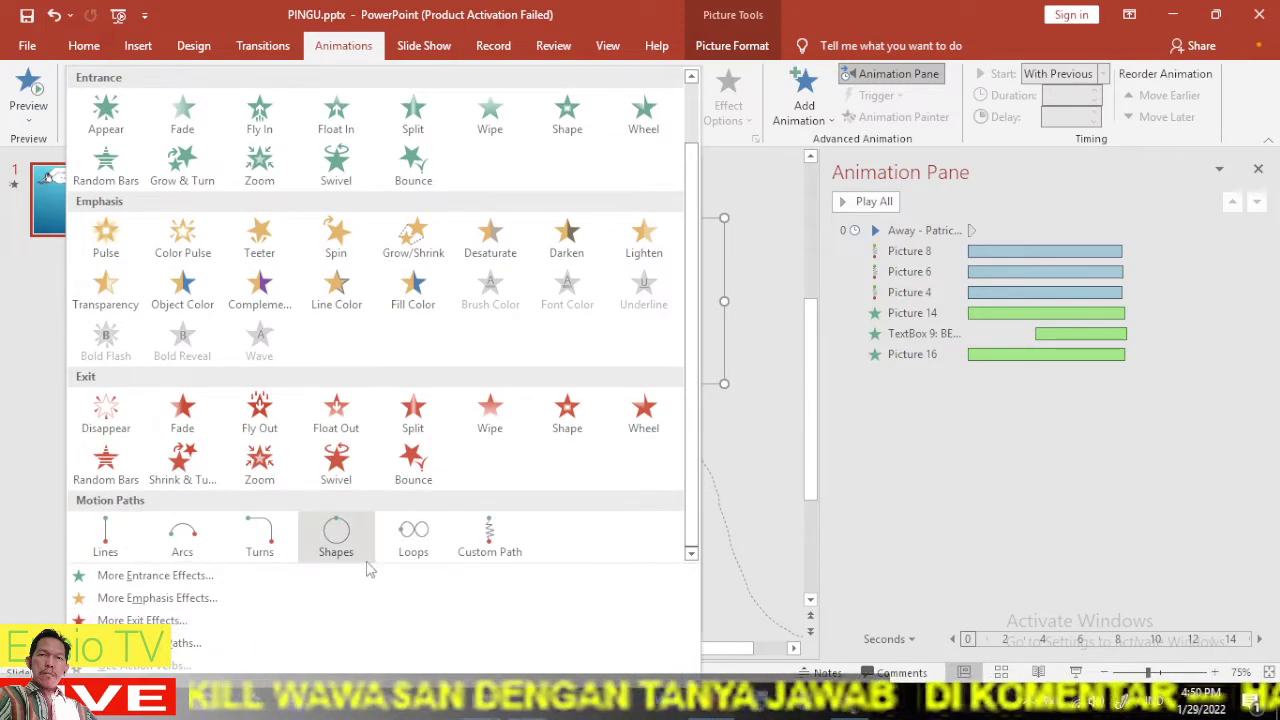
{"action": "left_click", "coordinate": [490, 541]}
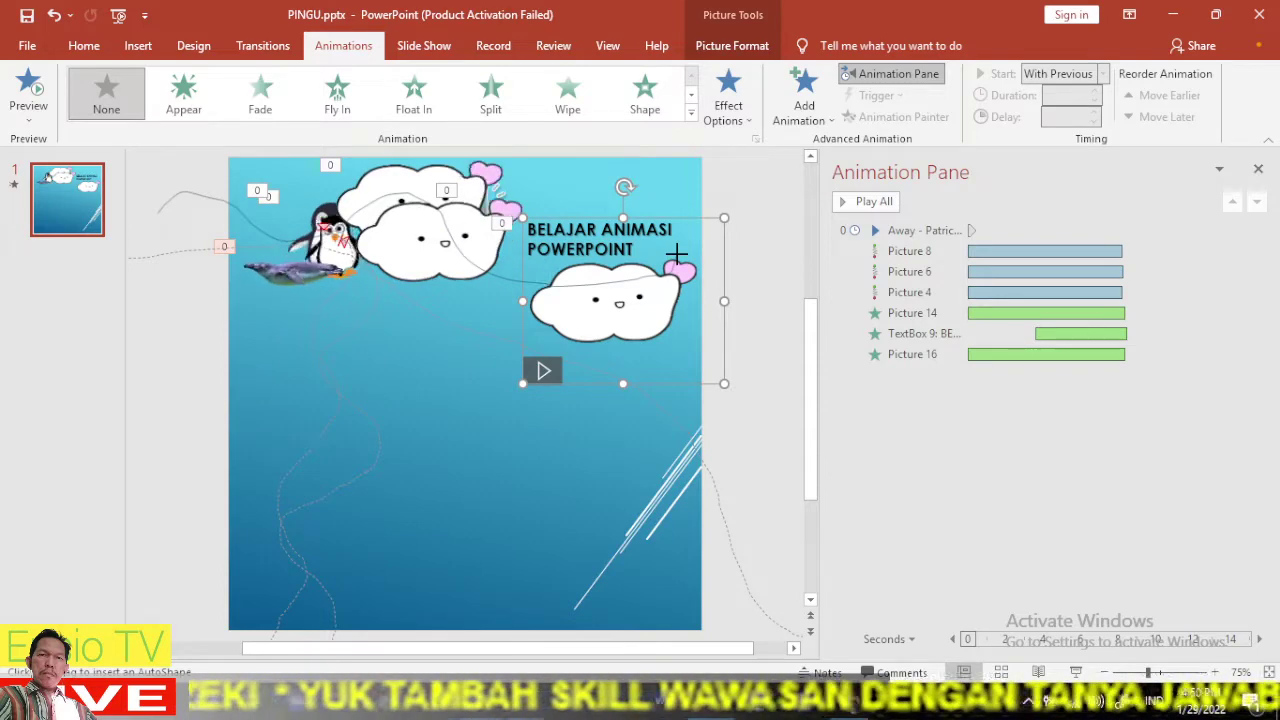
{"action": "double_click", "coordinate": [677, 254]}
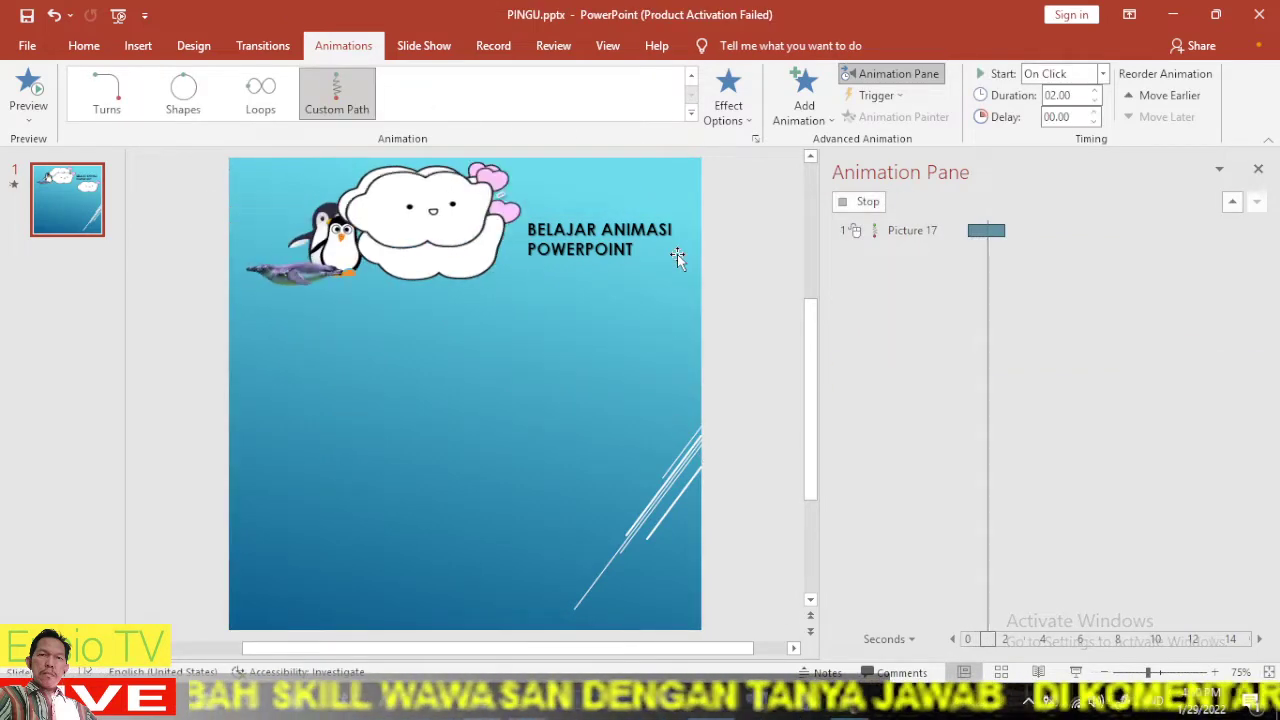
{"action": "left_click", "coordinate": [1102, 74]}
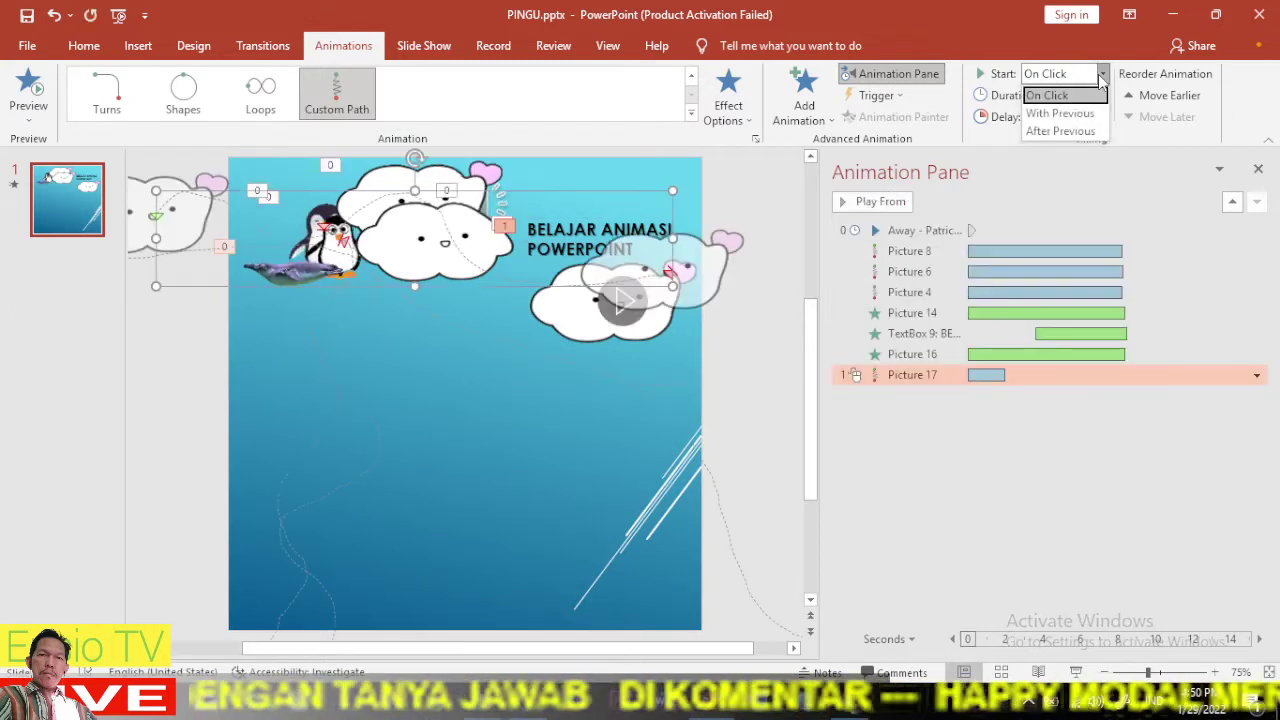
{"action": "left_click", "coordinate": [1060, 113]}
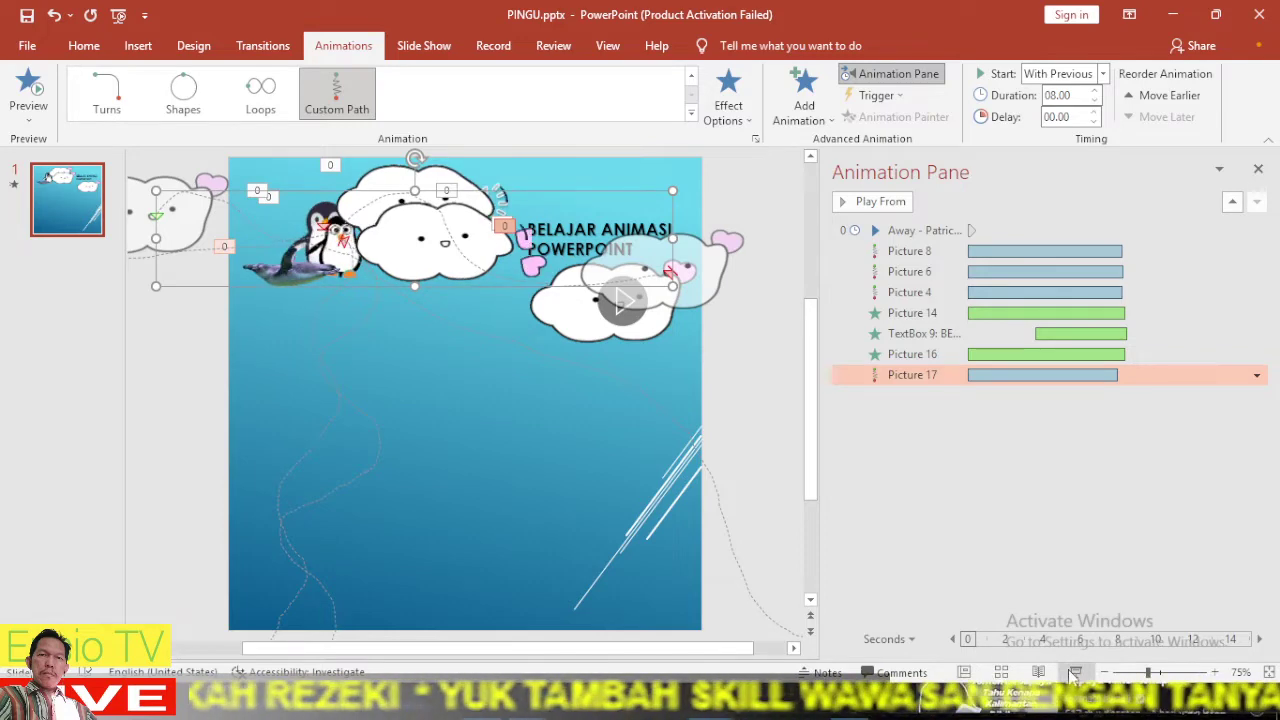
Play the slide show from this slide to watch the clouds drift toward the title.
{"action": "left_click", "coordinate": [1075, 672]}
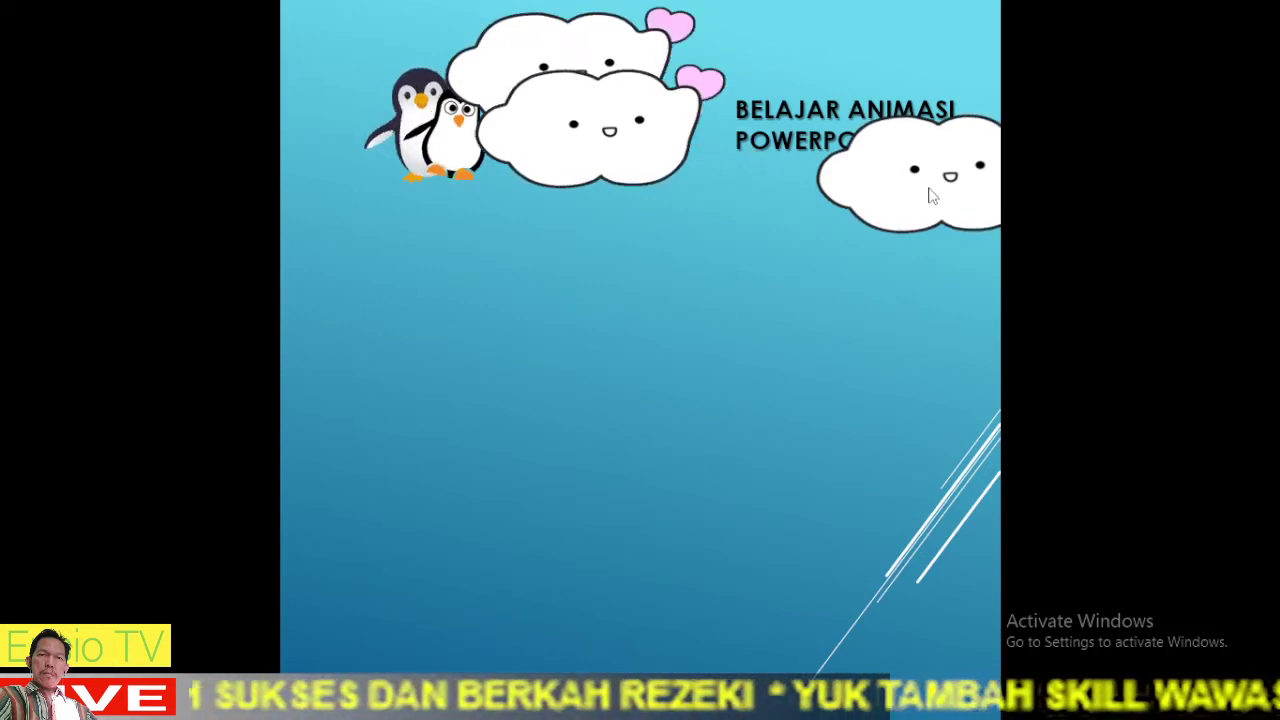
{"action": "left_click", "coordinate": [871, 272]}
Reorder Picture 17's custom path to play after Picture 14, before TextBox 9.
{"action": "left_click", "coordinate": [870, 265]}
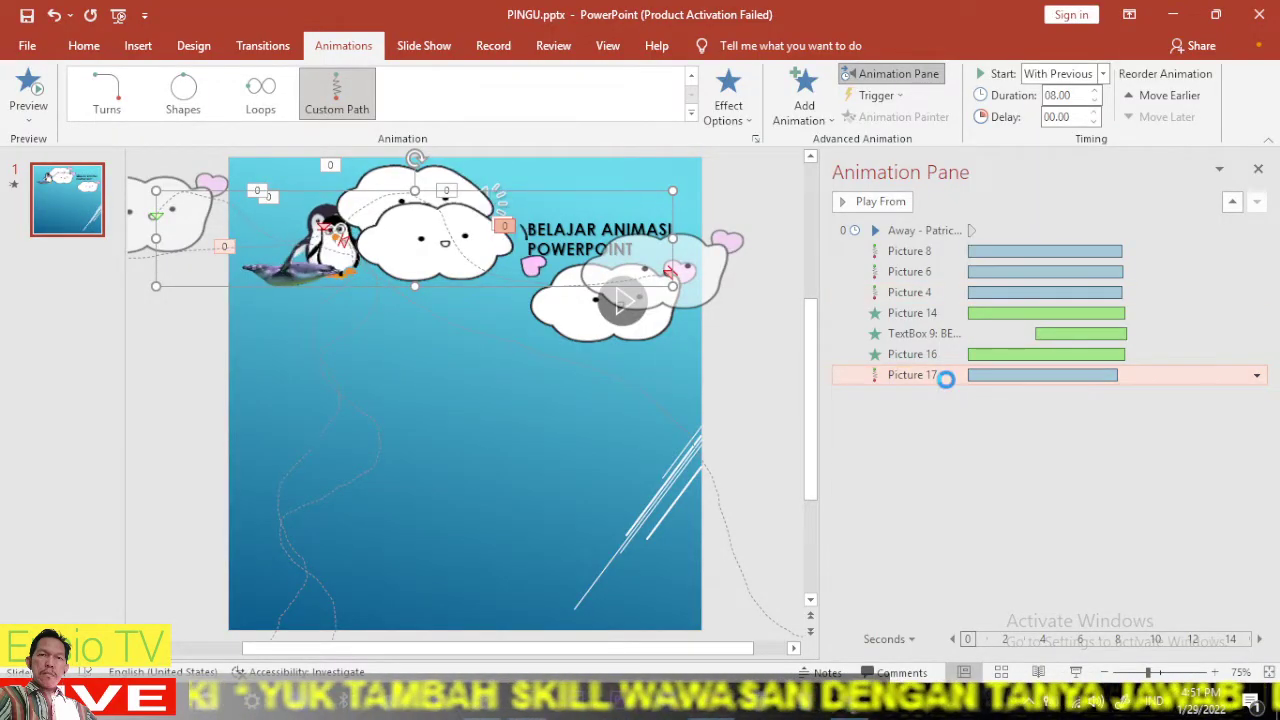
{"action": "double_click", "coordinate": [945, 376]}
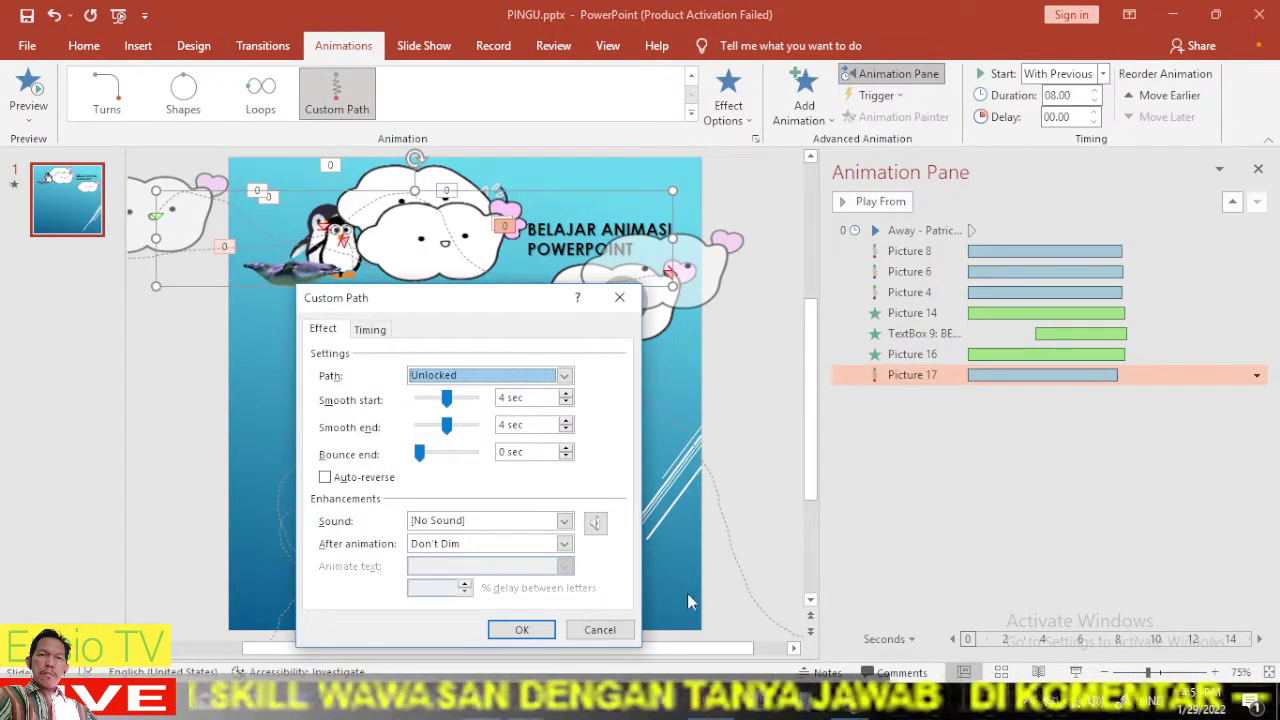
{"action": "left_click", "coordinate": [600, 630]}
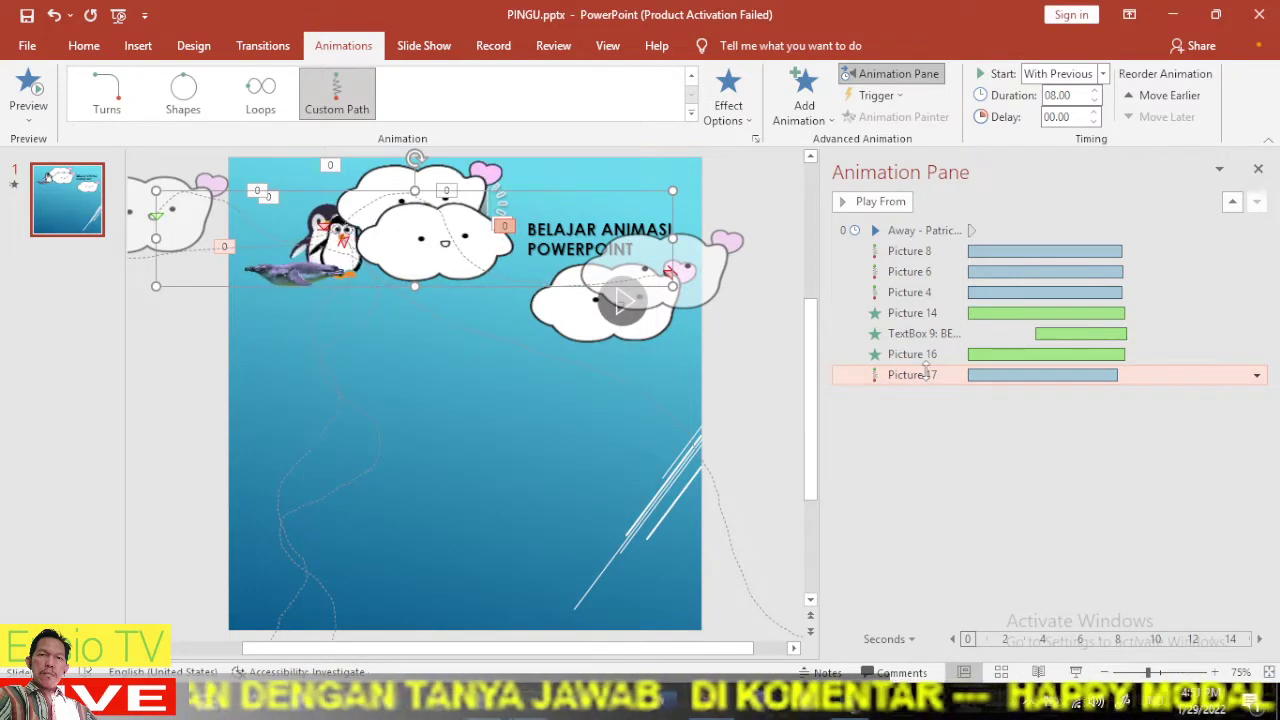
{"action": "left_click_drag", "start_coordinate": [915, 374], "coordinate": [938, 327]}
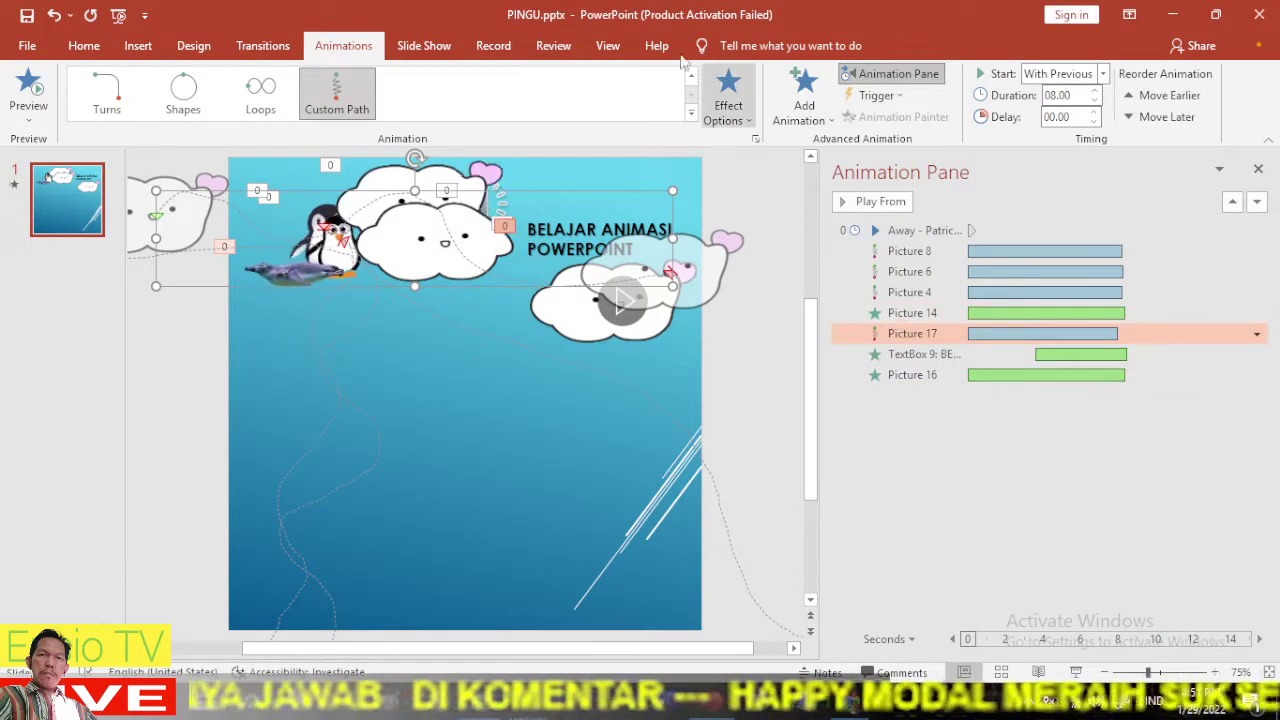
{"action": "left_click", "coordinate": [898, 75]}
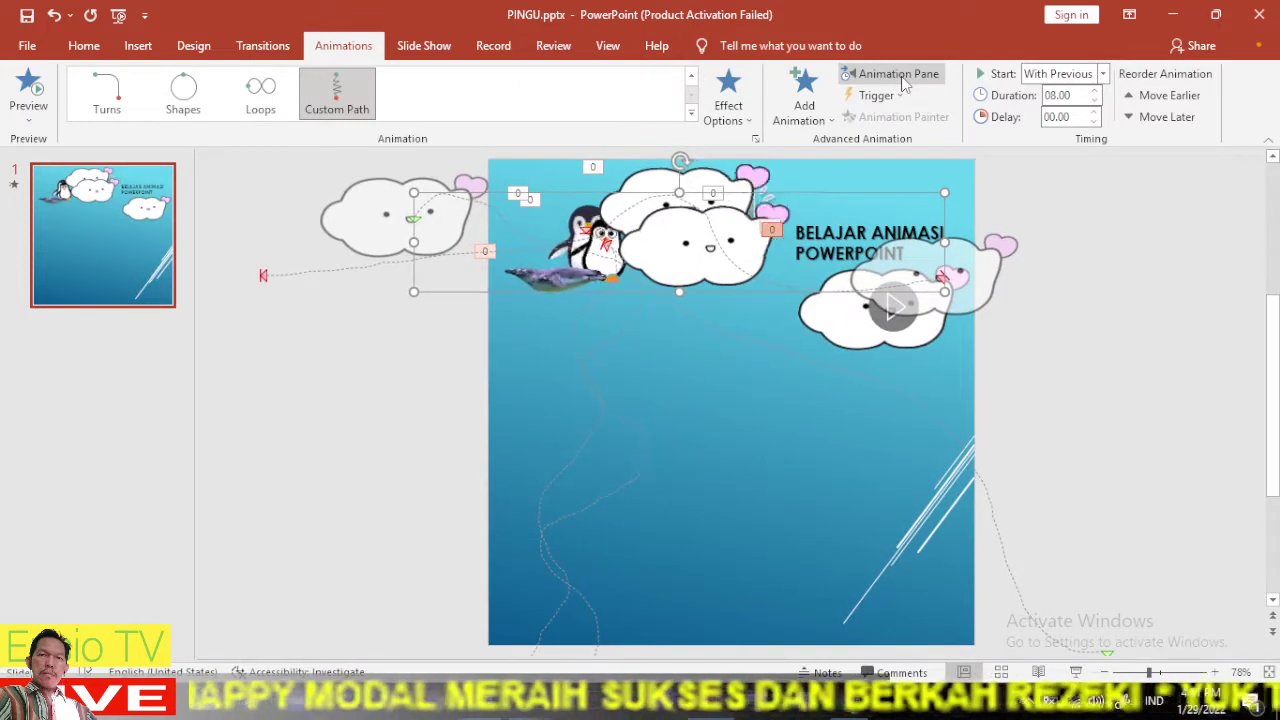
{"action": "left_click", "coordinate": [903, 82]}
{"action": "left_click", "coordinate": [903, 82]}
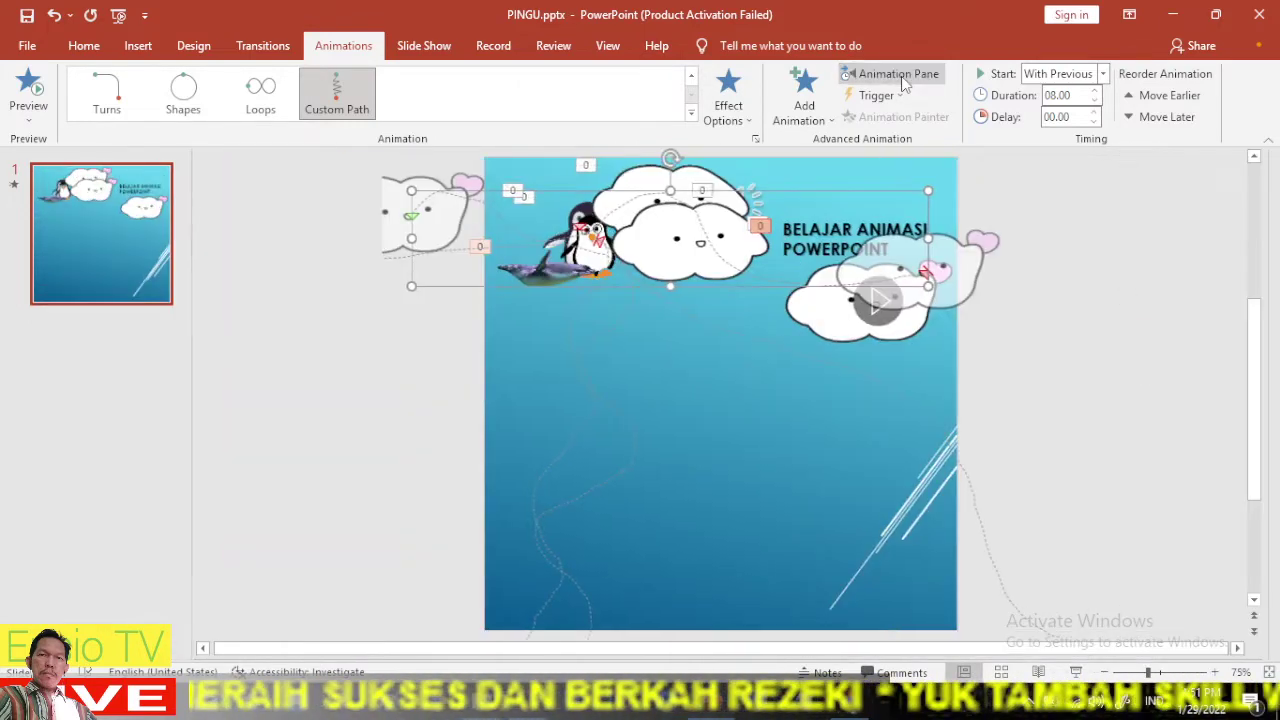
{"action": "left_click", "coordinate": [903, 82]}
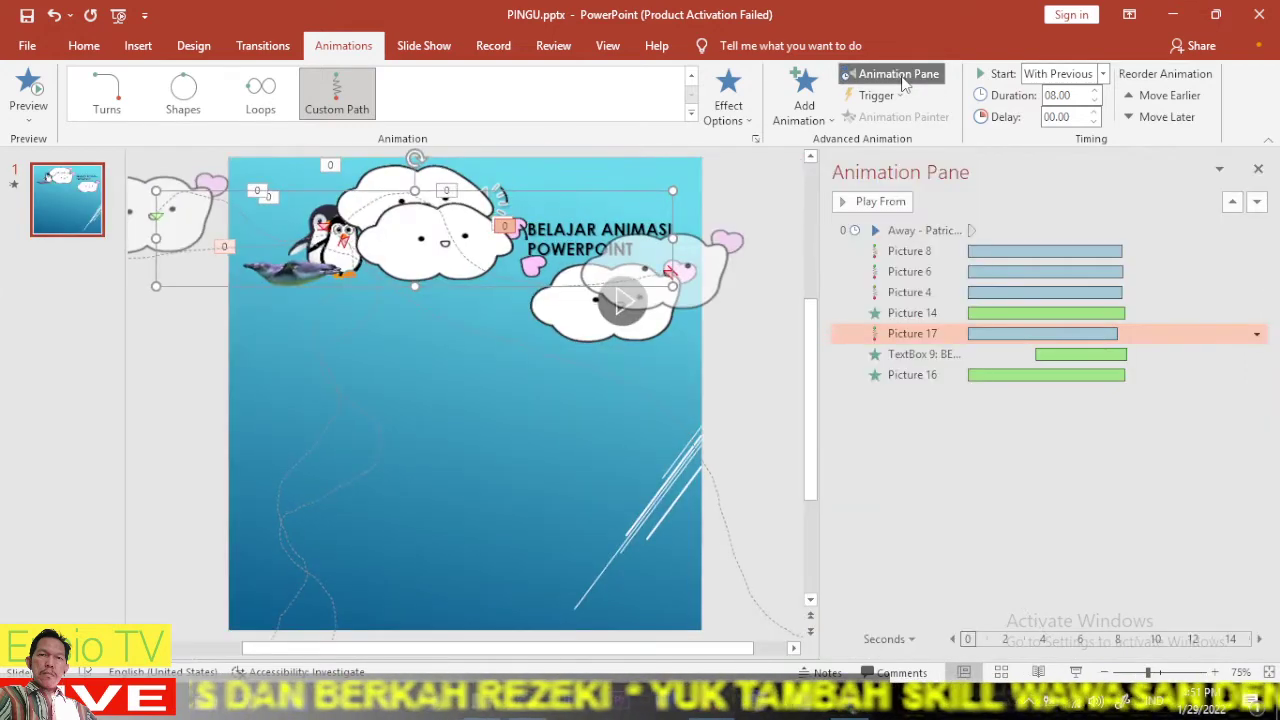
{"action": "left_click", "coordinate": [903, 82]}
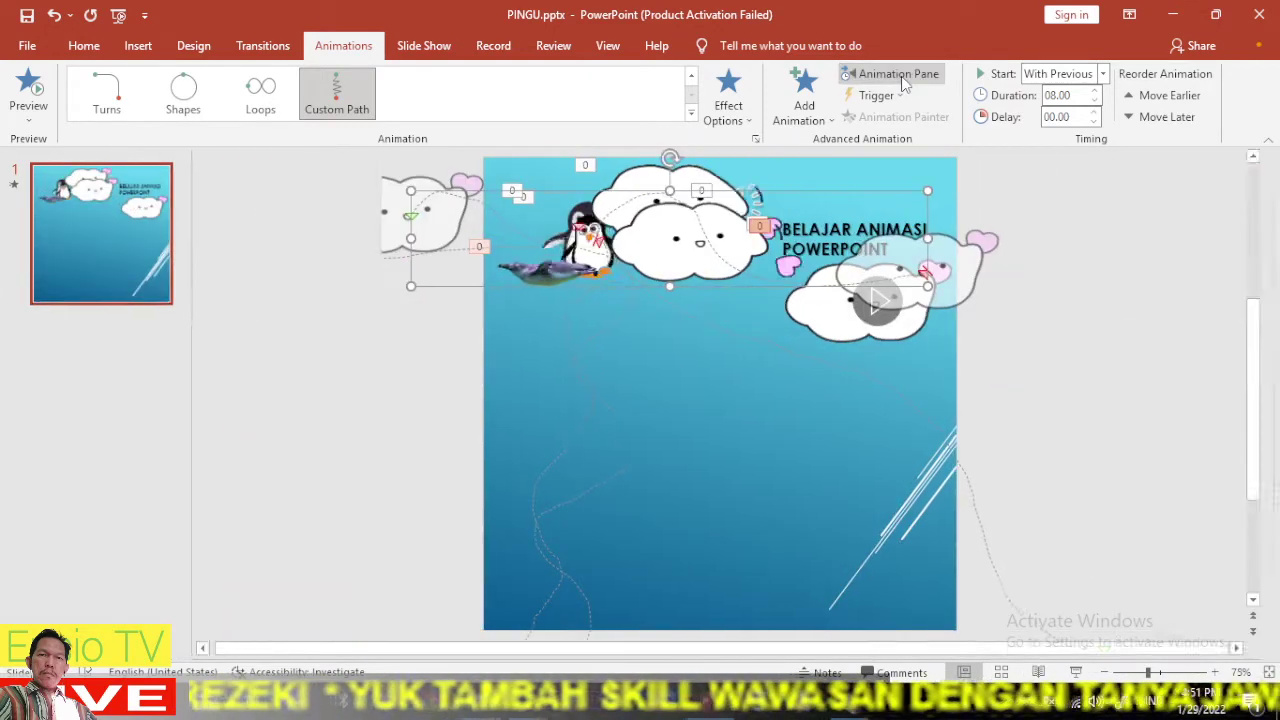
{"action": "left_click", "coordinate": [903, 82]}
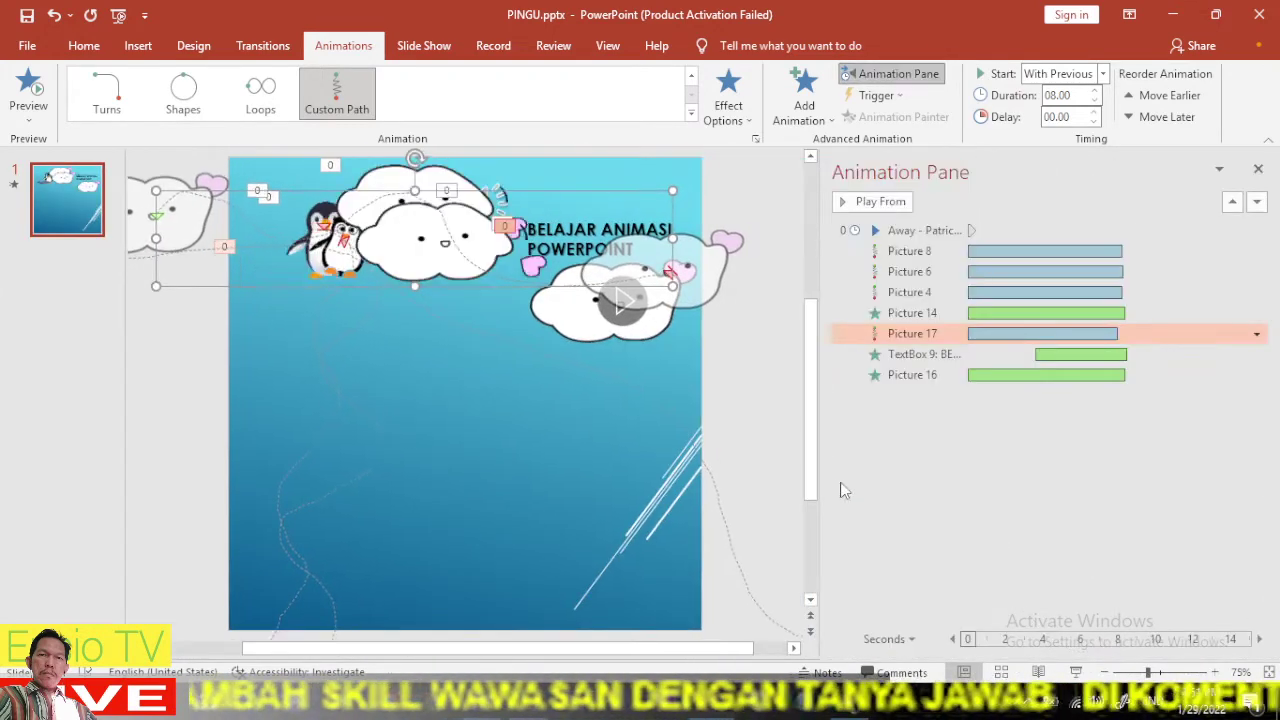
{"action": "left_click", "coordinate": [912, 453]}
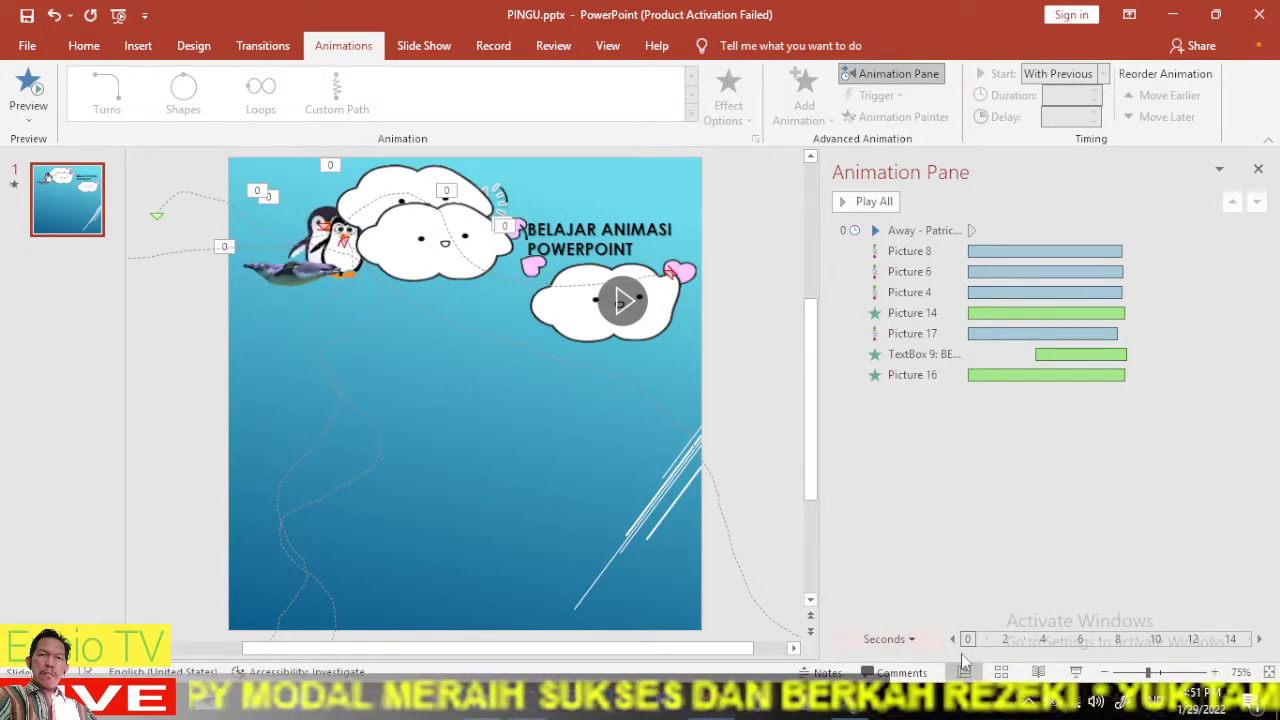
{"action": "left_click", "coordinate": [1075, 673]}
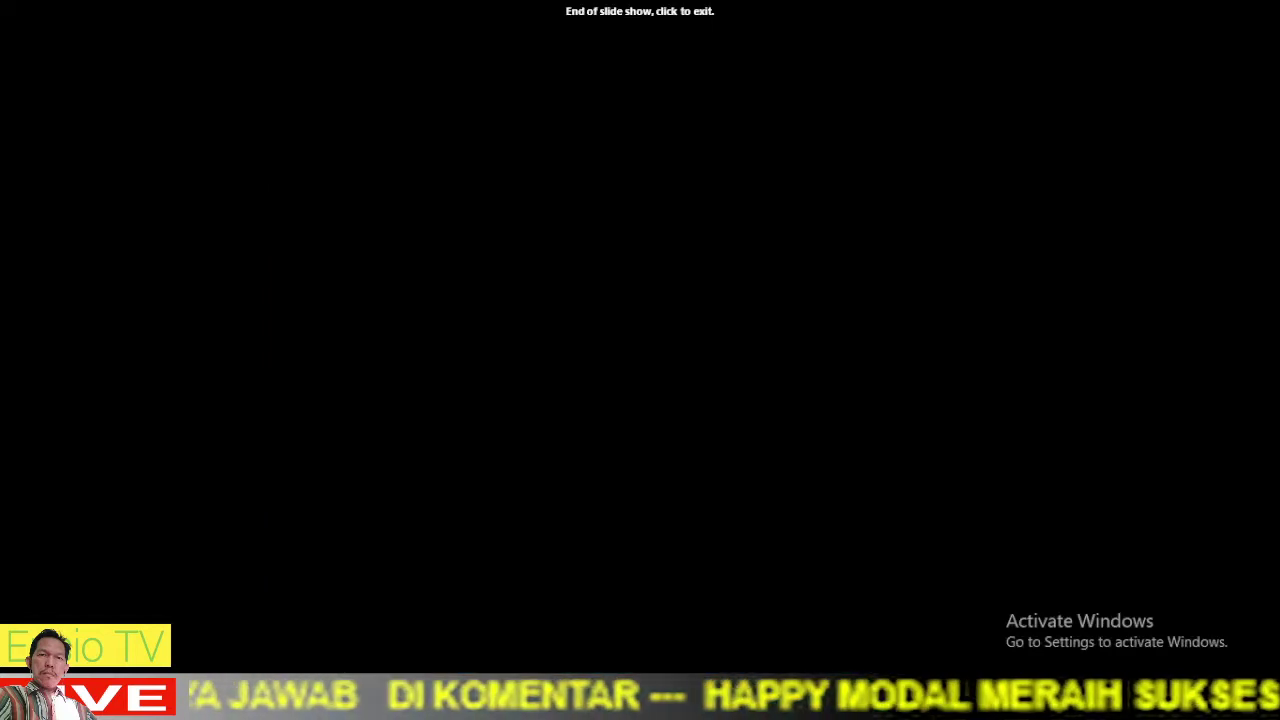
{"action": "left_click", "coordinate": [967, 611]}
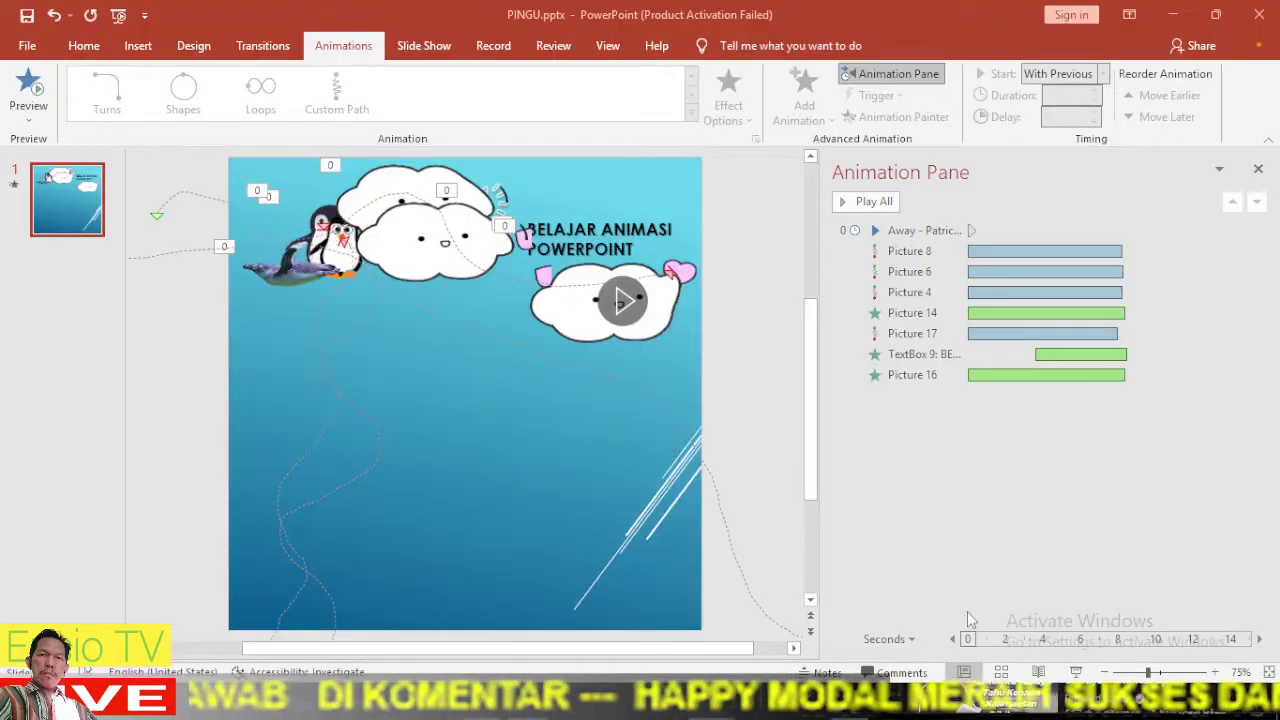
Move Picture 16's animation above TextBox 9 in the Animation Pane.
{"action": "left_click", "coordinate": [904, 378]}
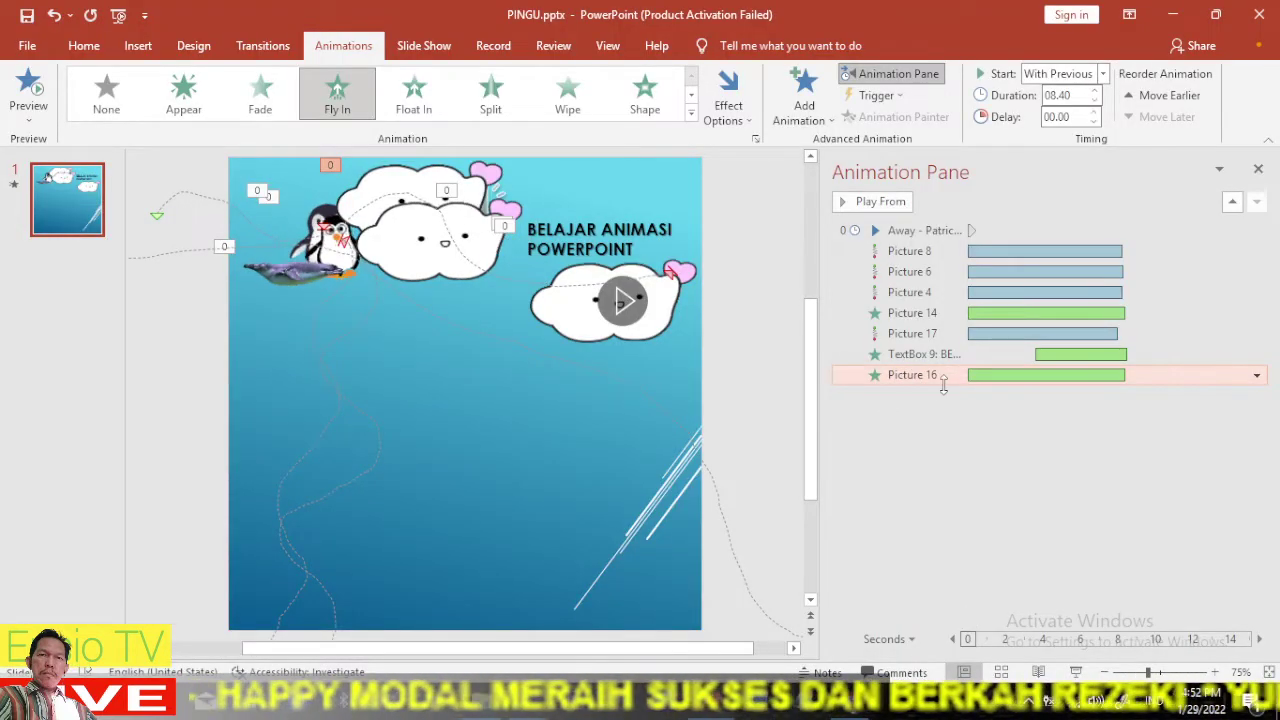
{"action": "left_click", "coordinate": [910, 408]}
{"action": "left_click", "coordinate": [909, 375]}
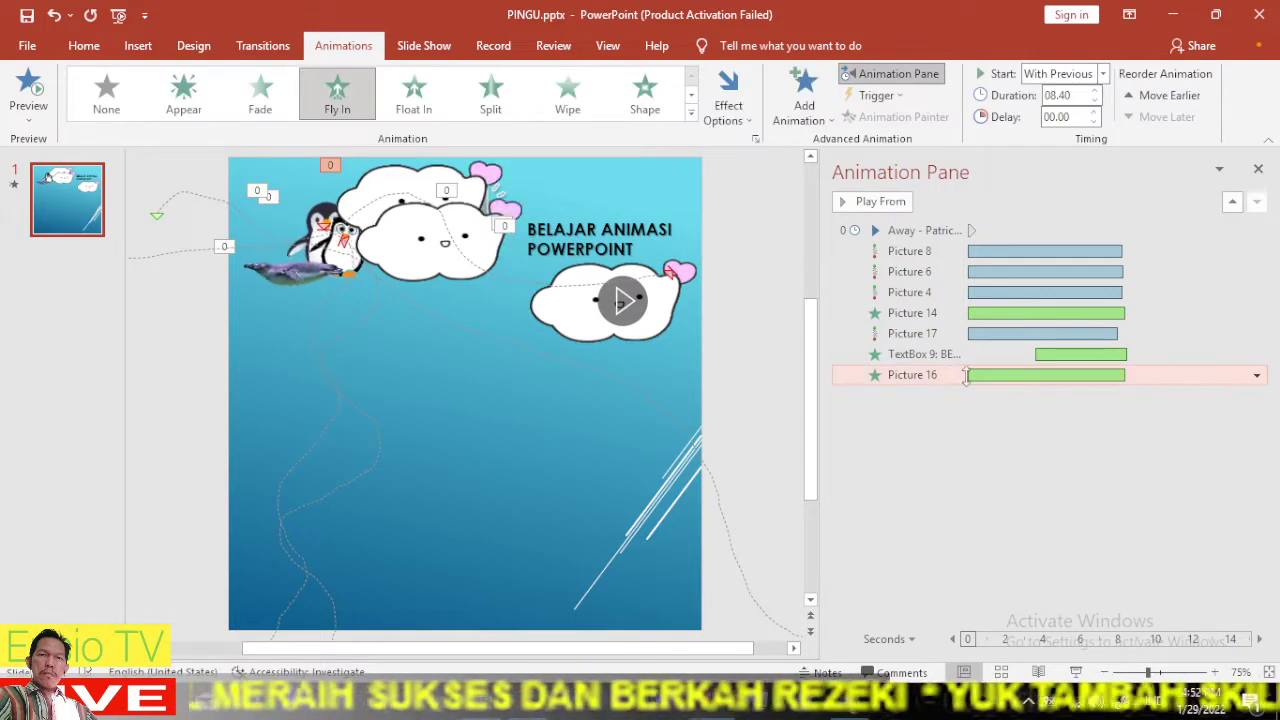
{"action": "left_click_drag", "start_coordinate": [951, 374], "coordinate": [916, 360]}
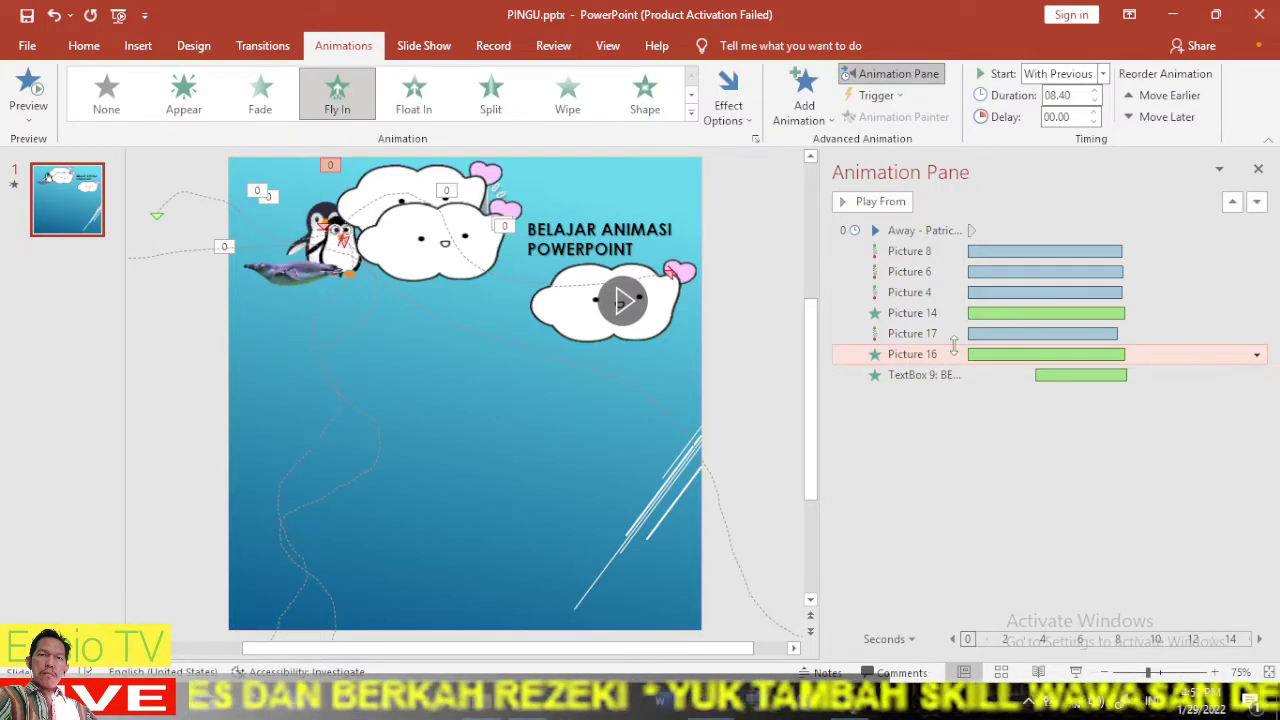
Keep the title's Fly In direction From Bottom, confirm it, and select Picture 17's animation.
{"action": "left_click", "coordinate": [576, 269]}
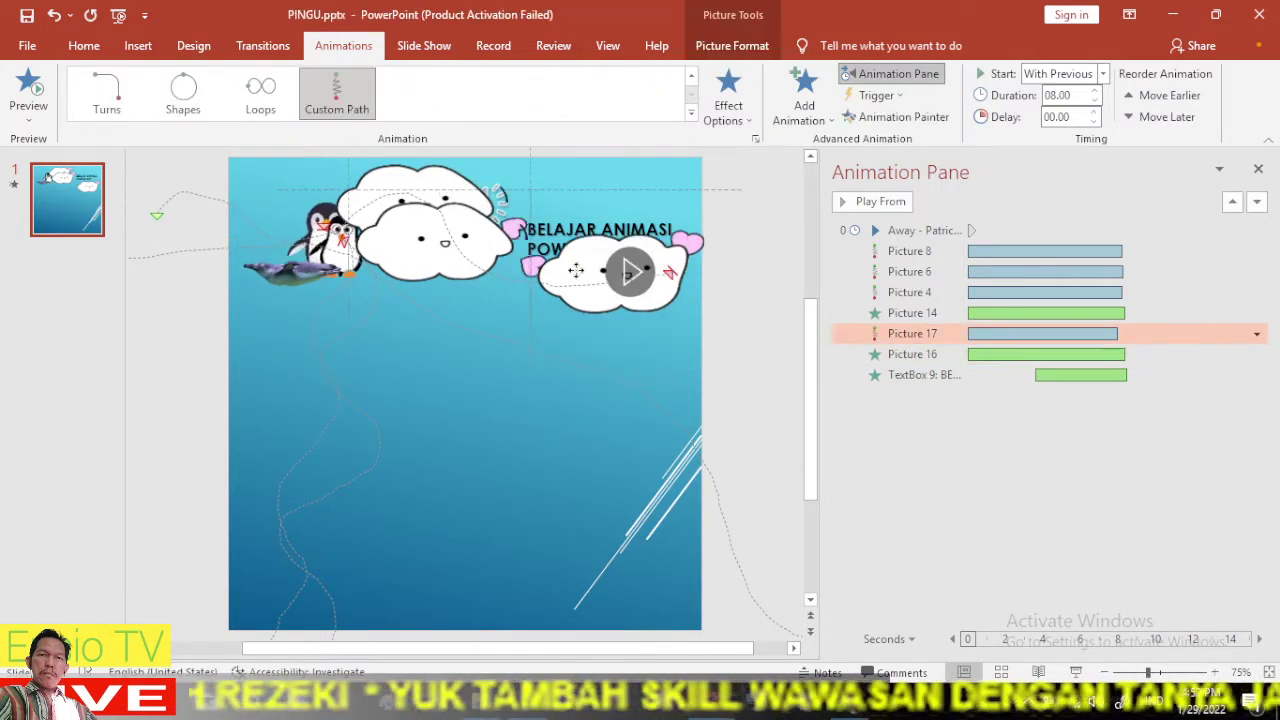
{"action": "double_click", "coordinate": [934, 374]}
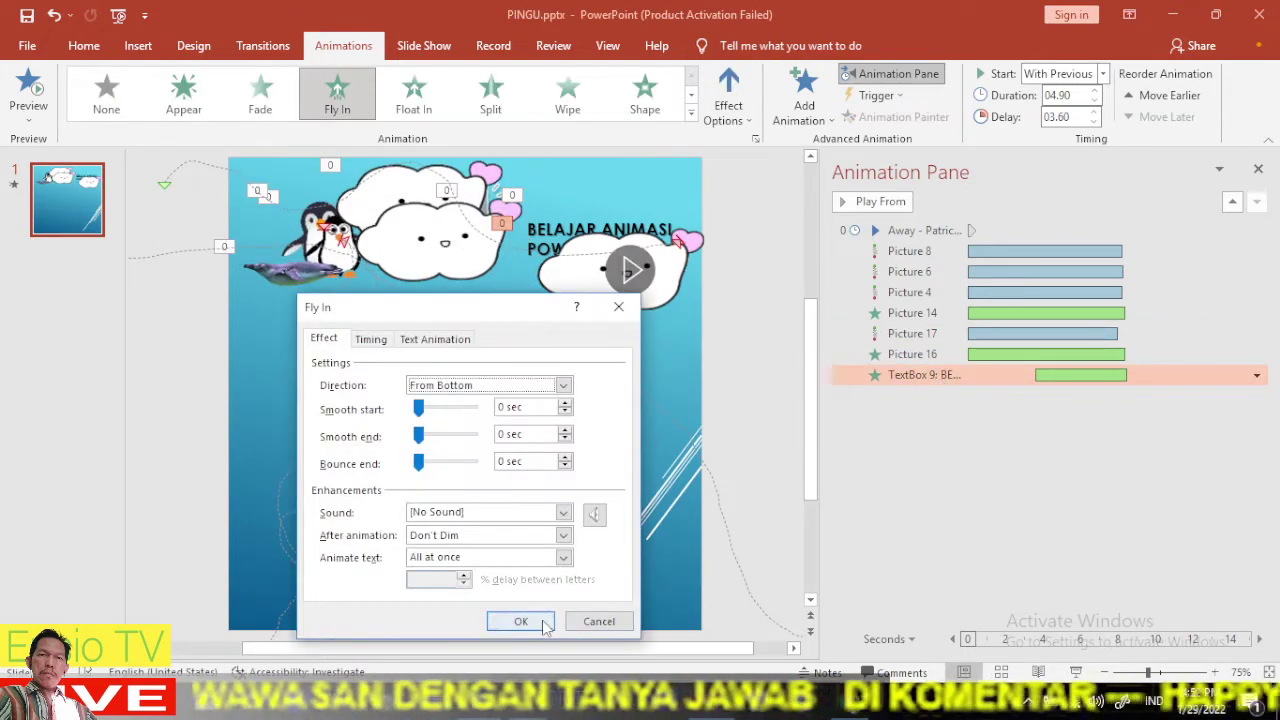
{"action": "left_click", "coordinate": [540, 621]}
{"action": "left_click", "coordinate": [878, 334]}
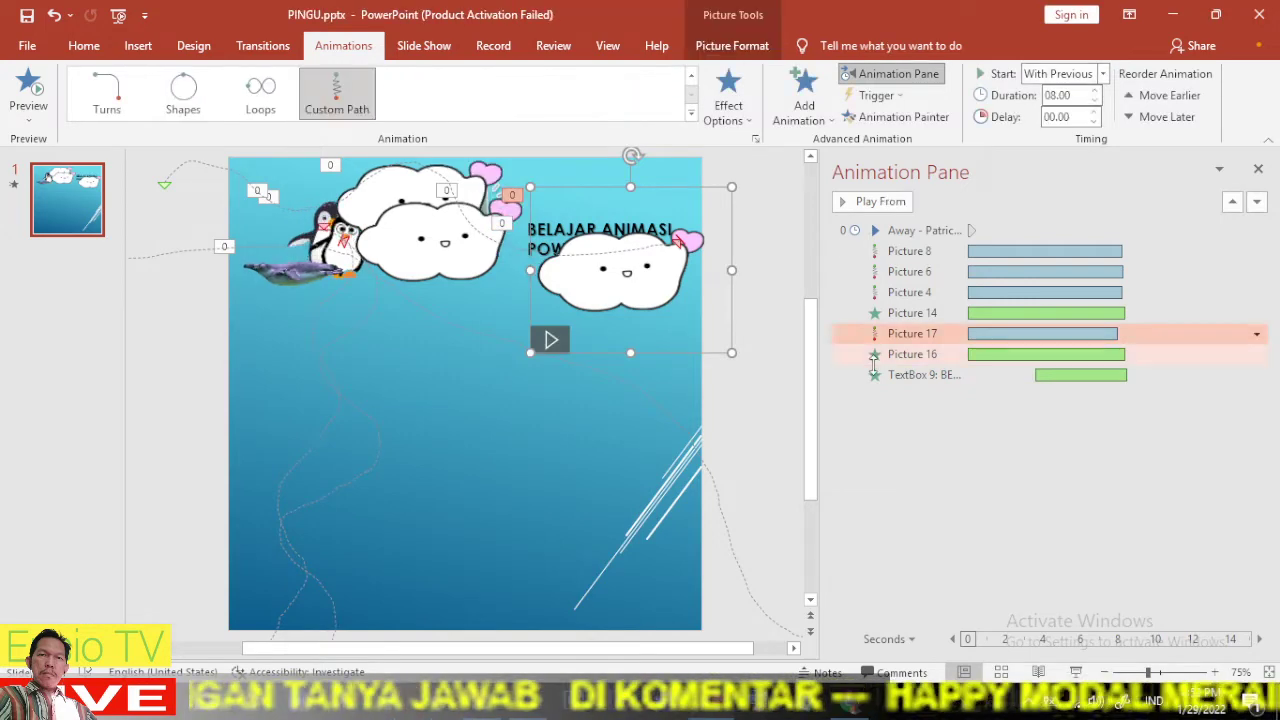
{"action": "left_click", "coordinate": [1076, 672]}
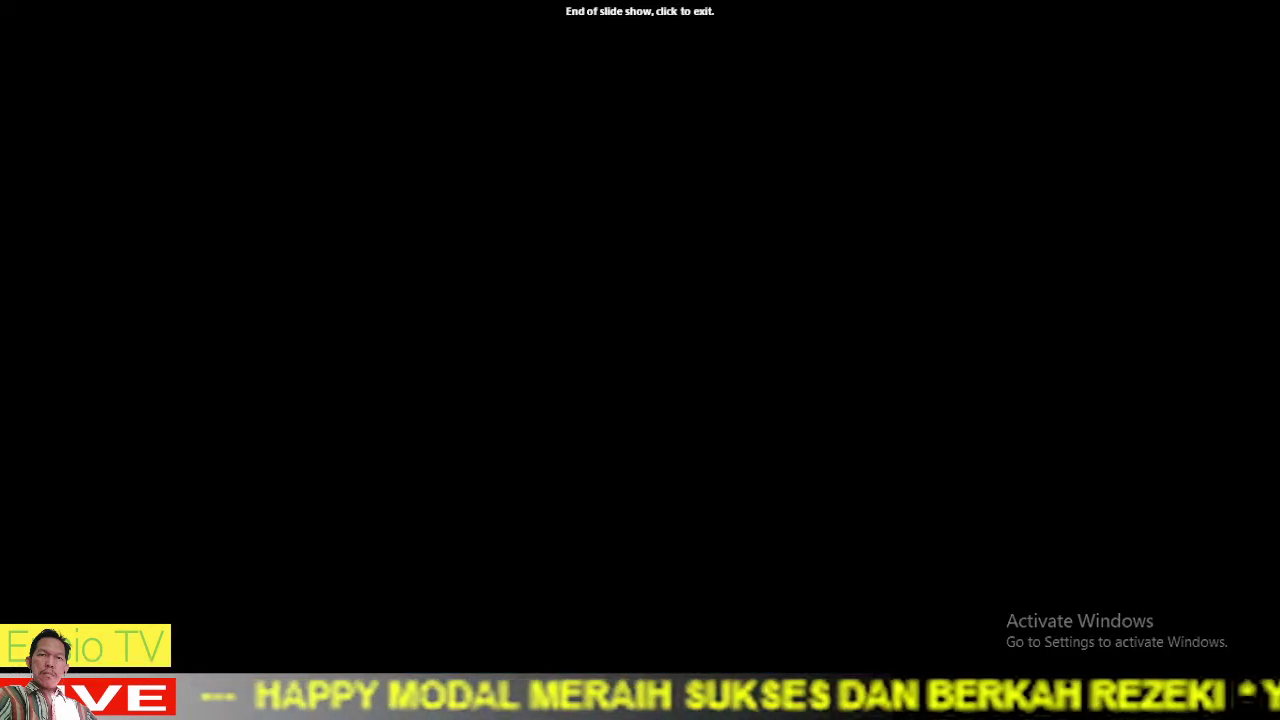
{"action": "left_click", "coordinate": [929, 557]}
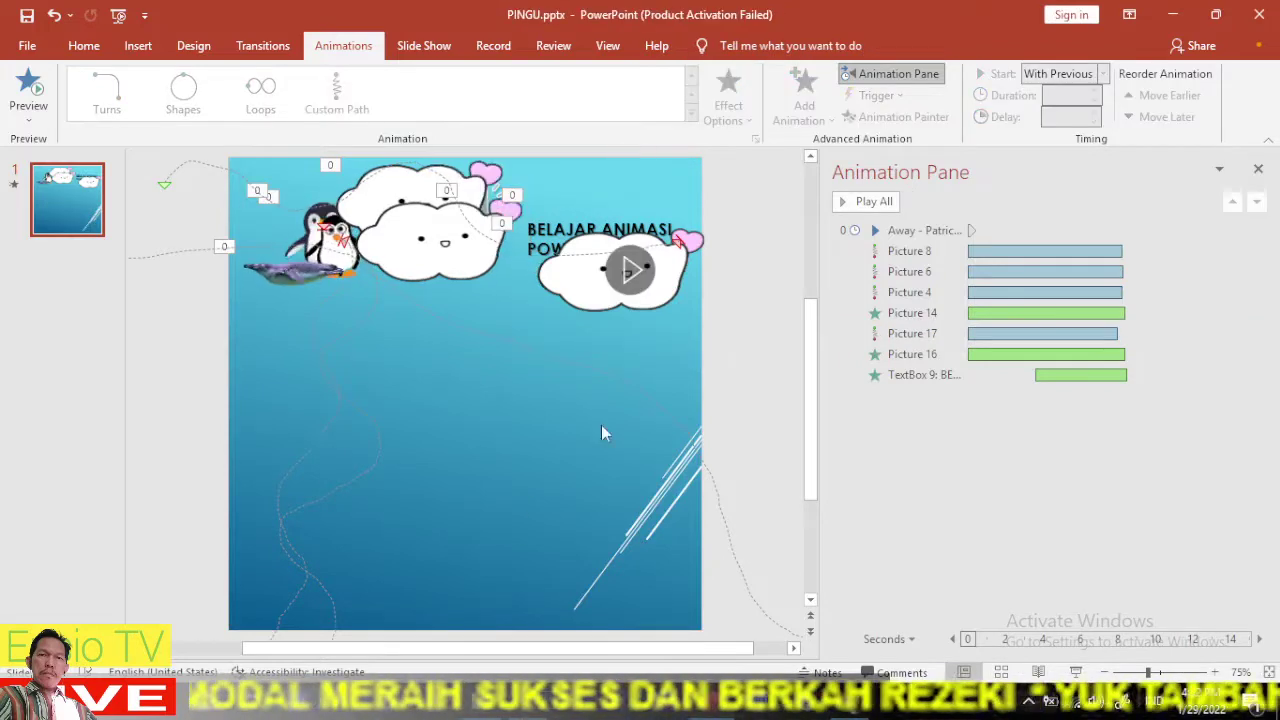
{"action": "left_click", "coordinate": [640, 322]}
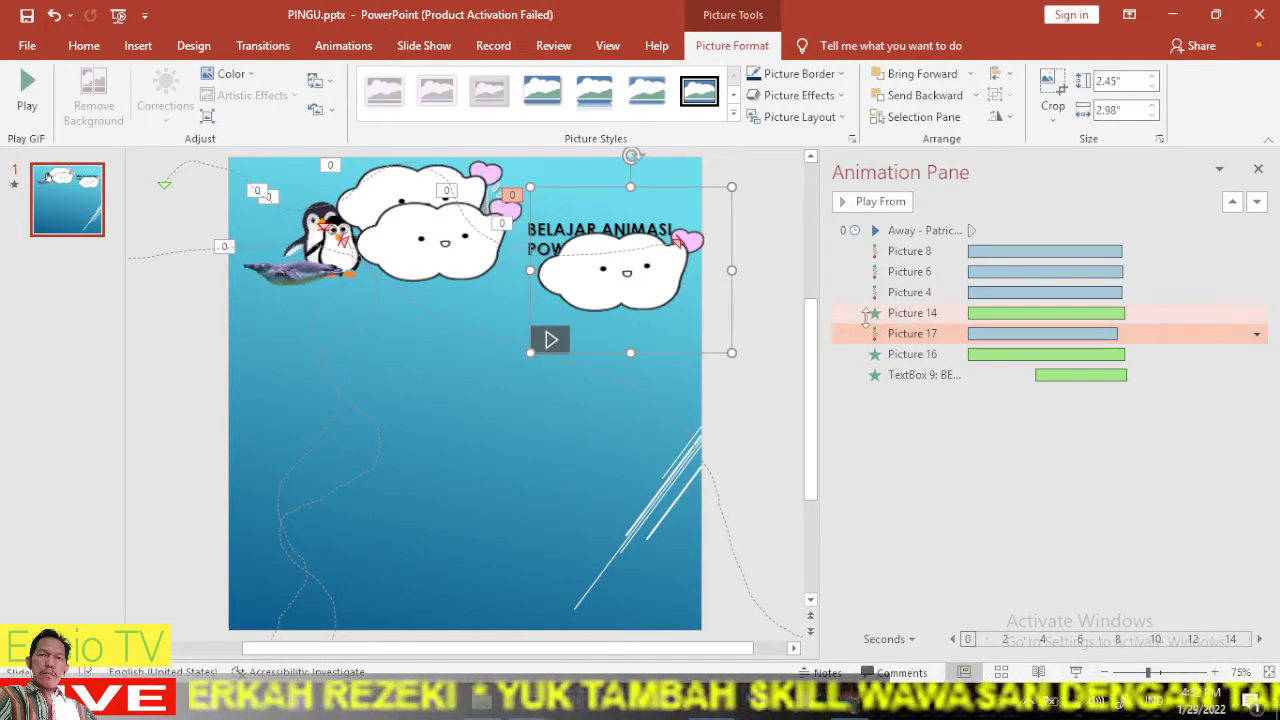
{"action": "left_click", "coordinate": [900, 313]}
{"action": "left_click", "coordinate": [914, 374]}
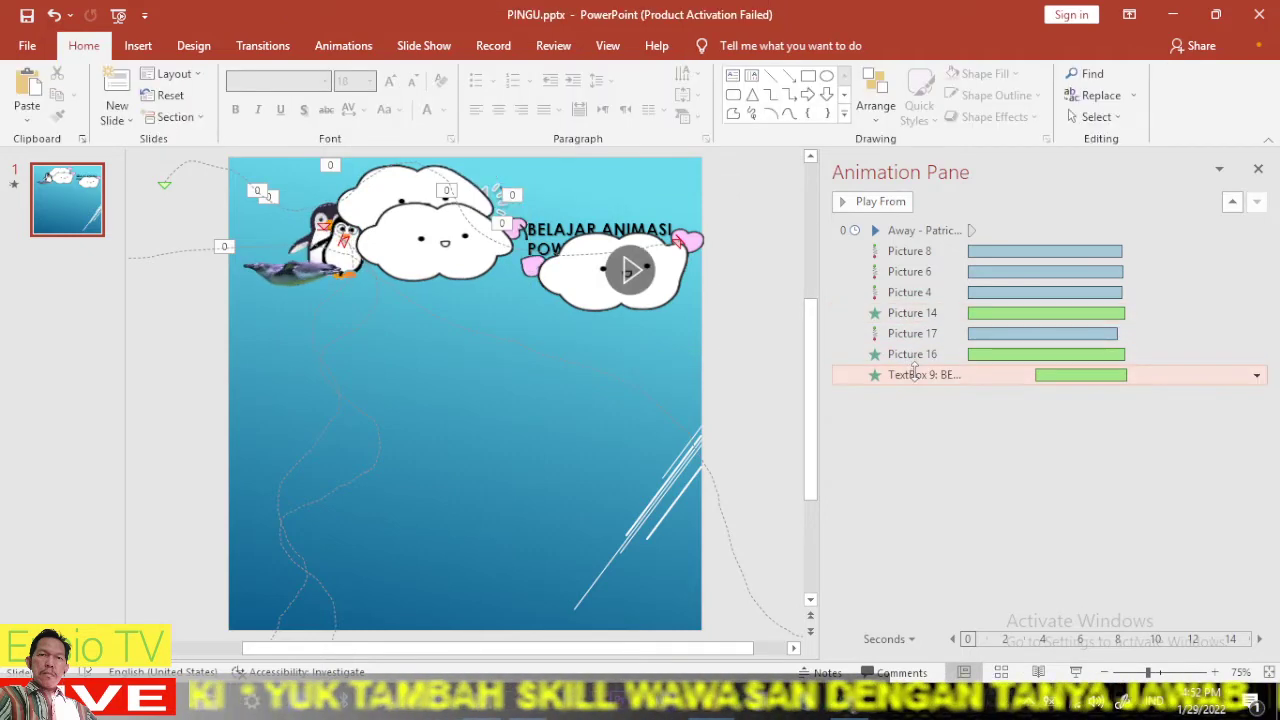
{"action": "left_click", "coordinate": [295, 270]}
{"action": "left_click", "coordinate": [439, 372]}
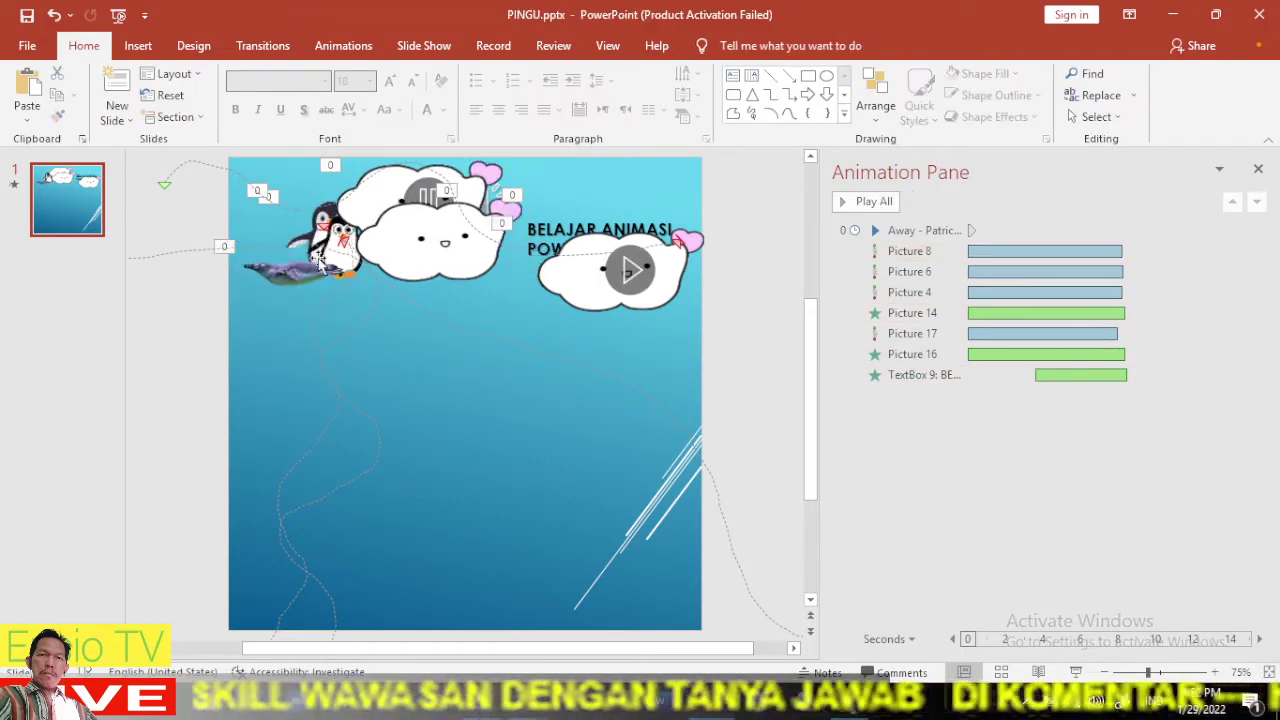
{"action": "left_click", "coordinate": [27, 46]}
View the Export options in the File backstage, then open and cancel Save As.
{"action": "left_click", "coordinate": [26, 53]}
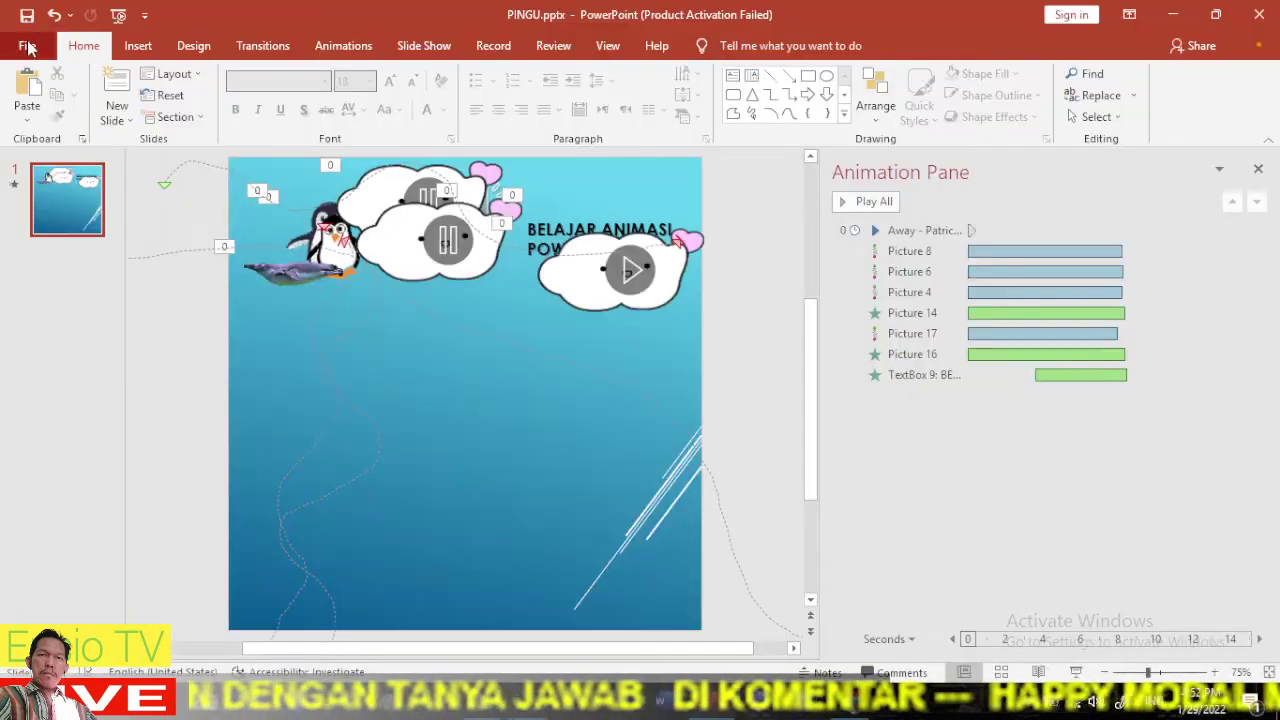
{"action": "left_click", "coordinate": [27, 46]}
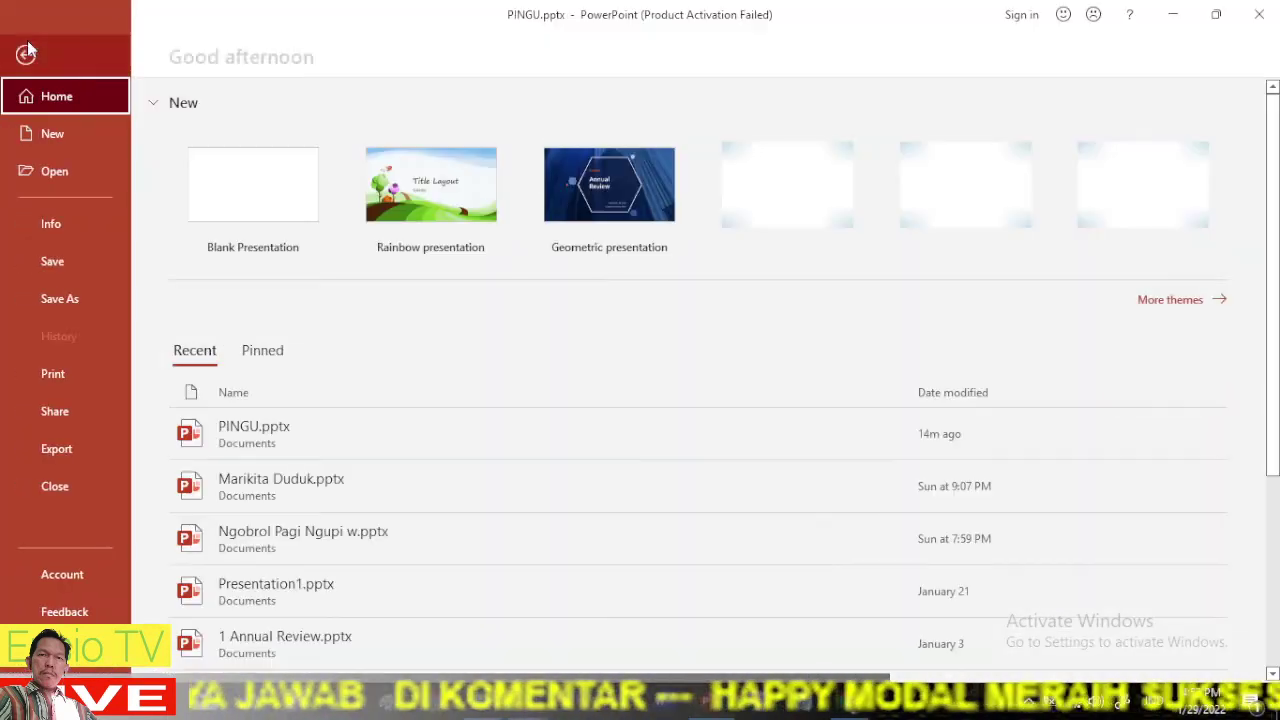
{"action": "left_click", "coordinate": [74, 457]}
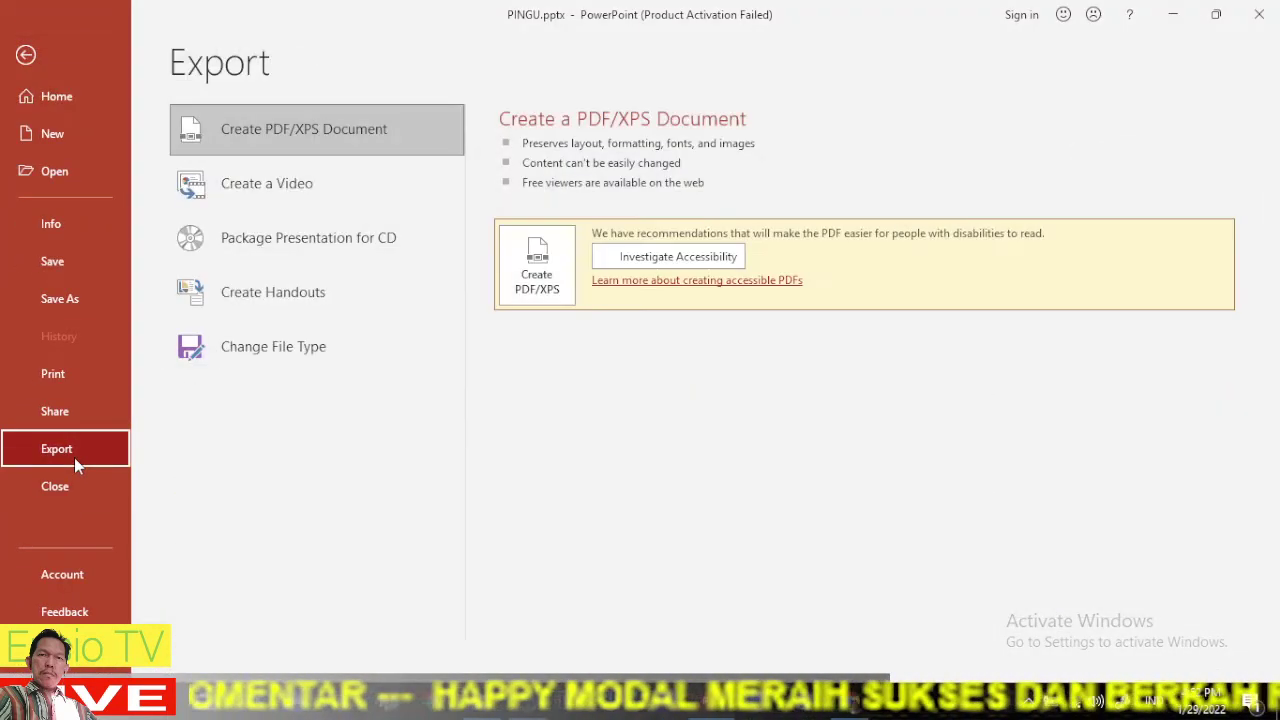
{"action": "key", "text": "Escape"}
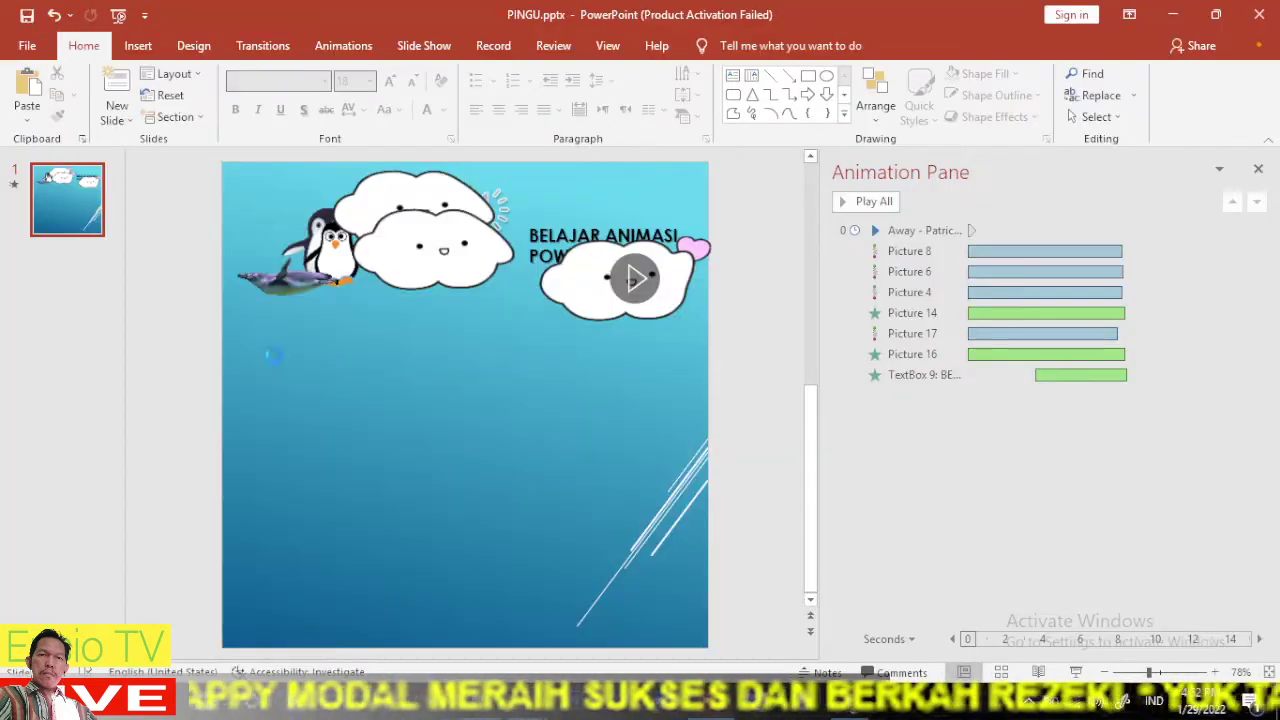
{"action": "key", "text": "F12"}
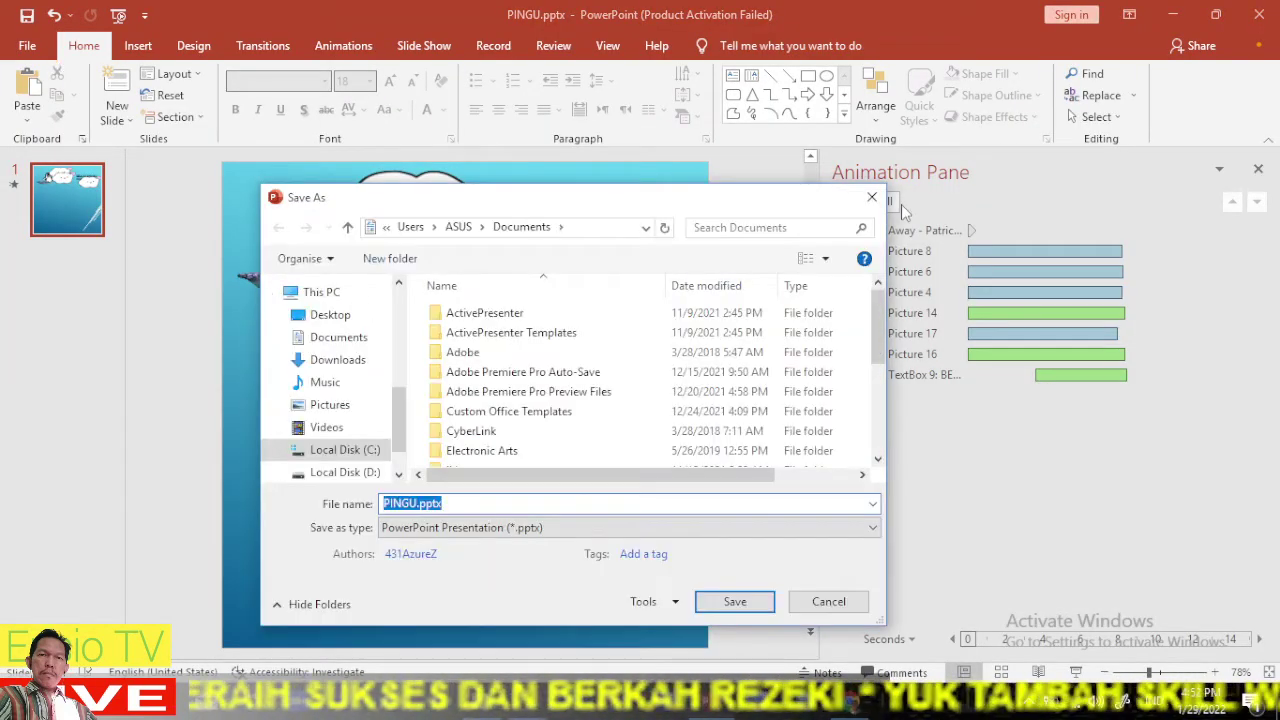
{"action": "left_click", "coordinate": [872, 198]}
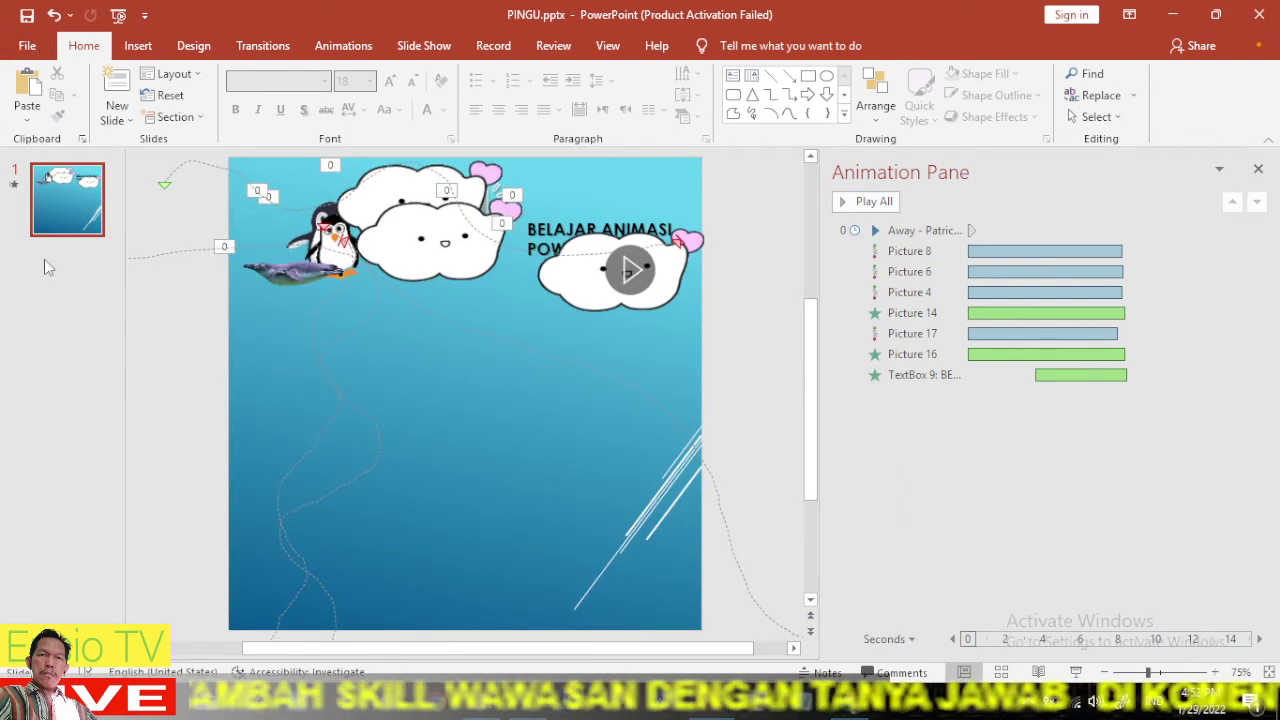
Choose Export > Create a Video at Standard (480p) with 8 seconds per slide.
{"action": "left_click", "coordinate": [24, 46]}
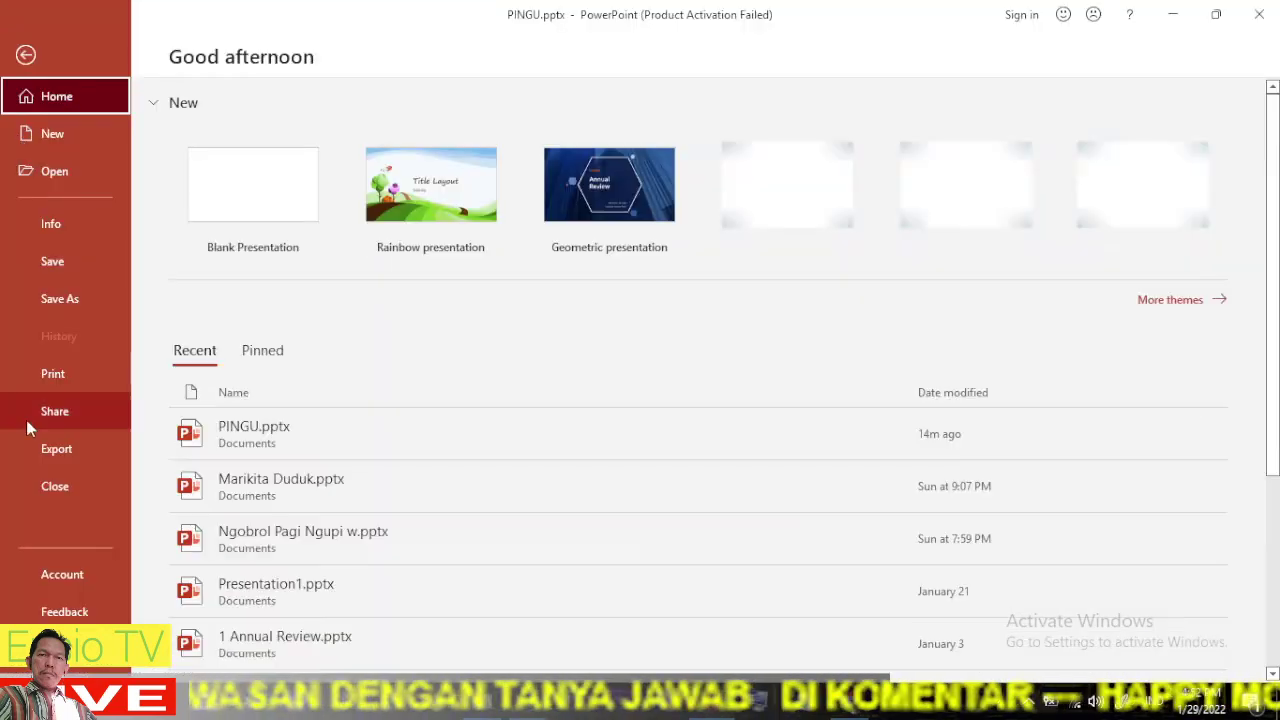
{"action": "left_click", "coordinate": [68, 457]}
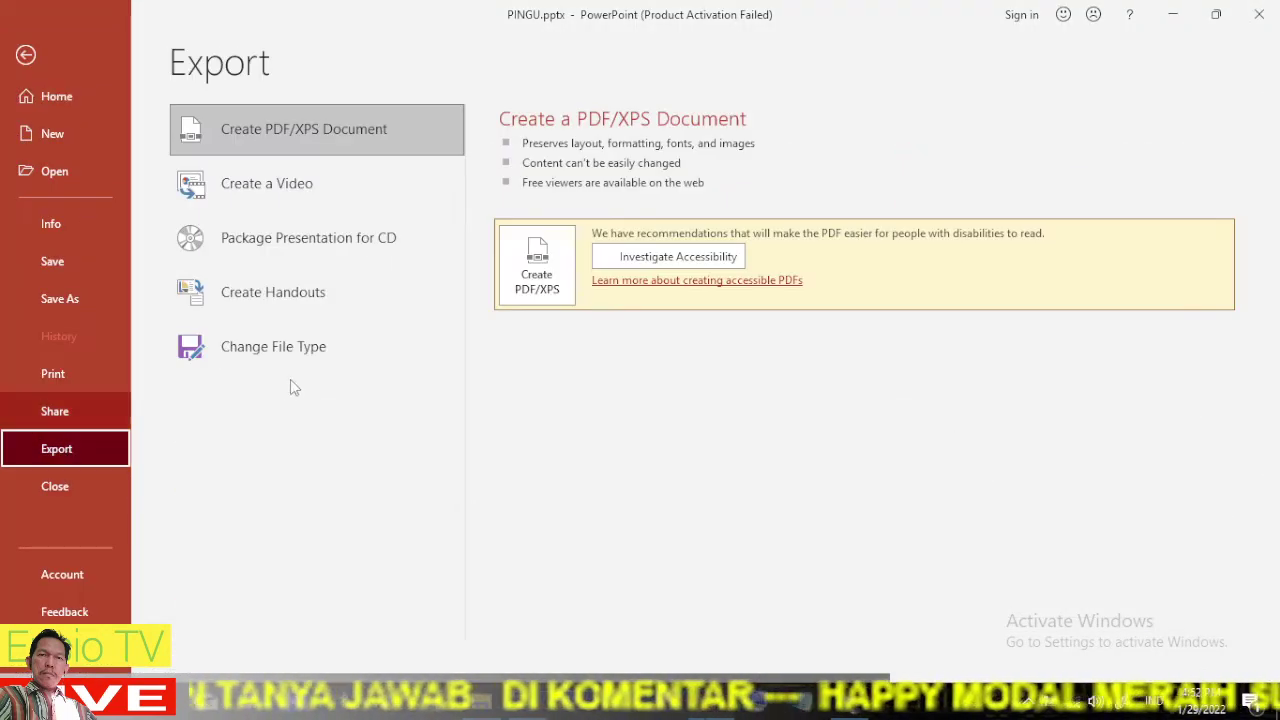
{"action": "left_click", "coordinate": [257, 195]}
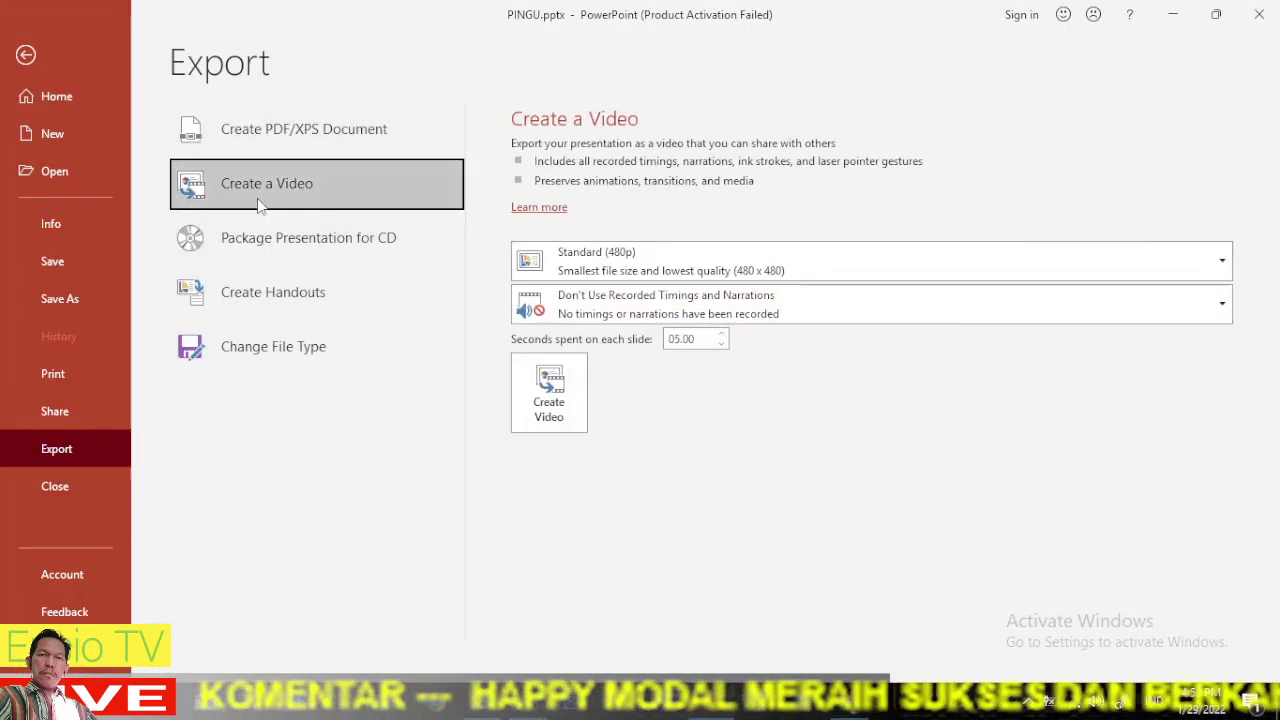
{"action": "left_click", "coordinate": [588, 270]}
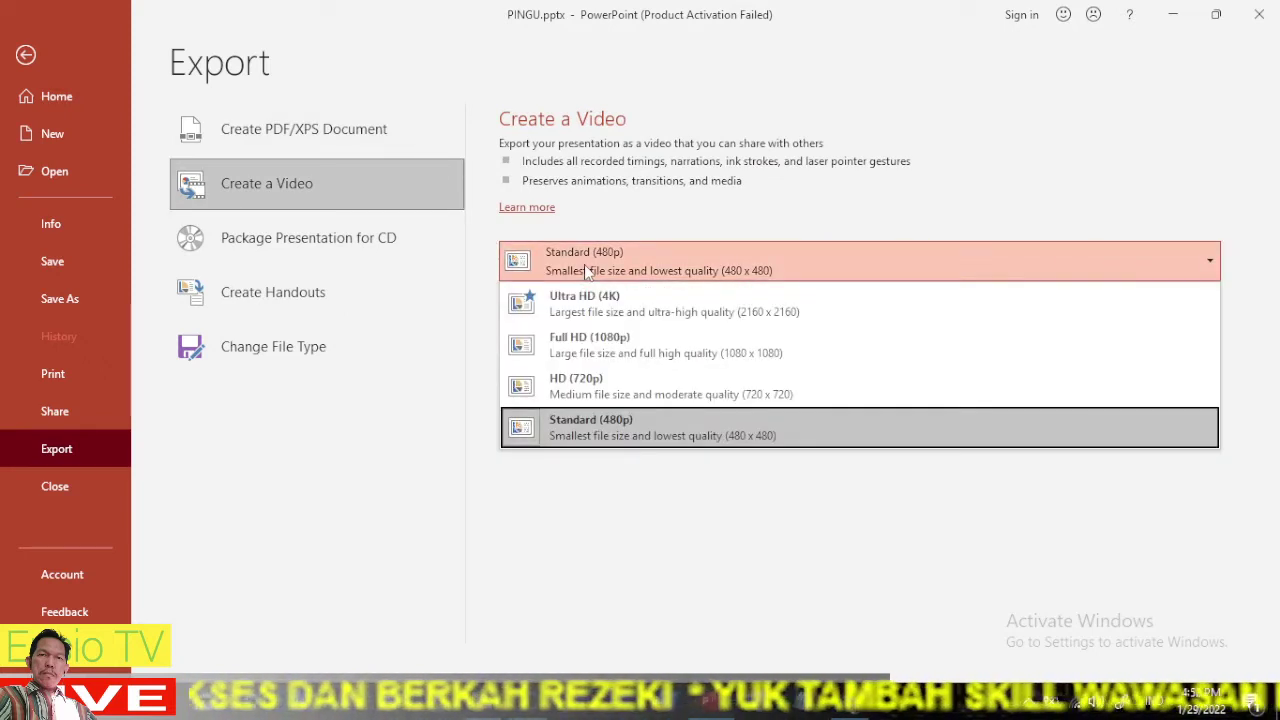
{"action": "left_click", "coordinate": [591, 437]}
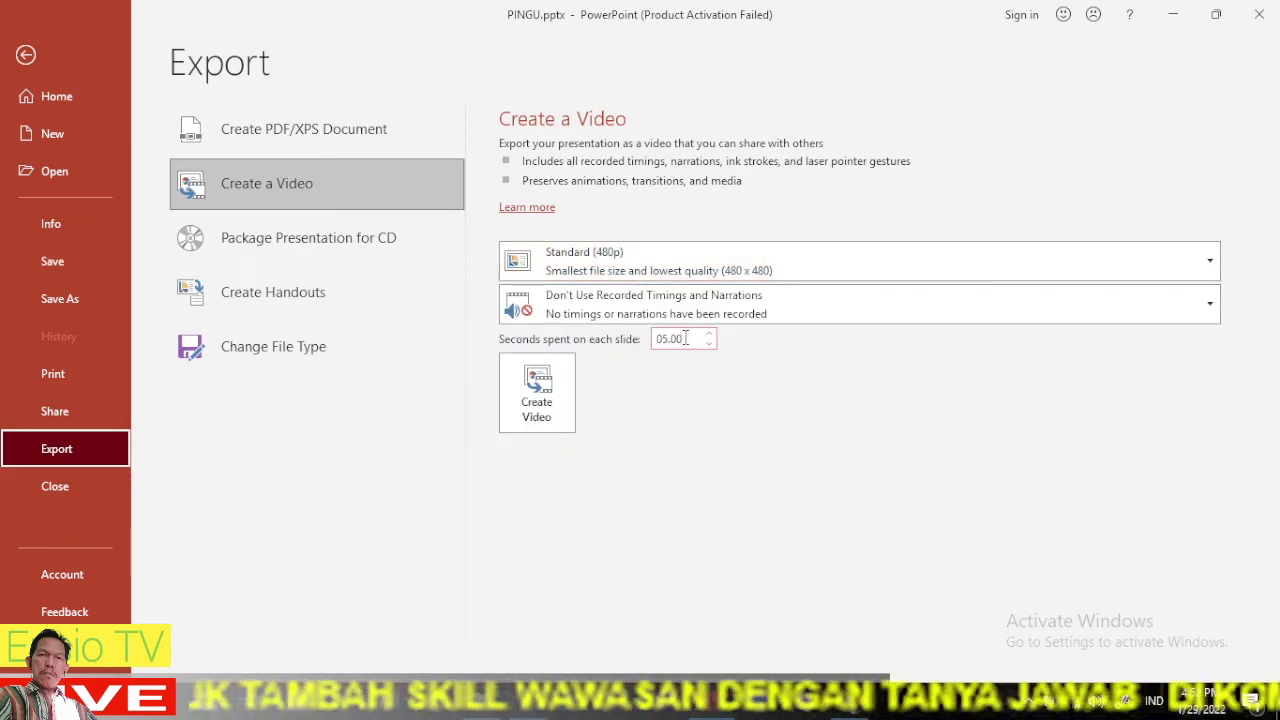
{"action": "left_click", "coordinate": [680, 338]}
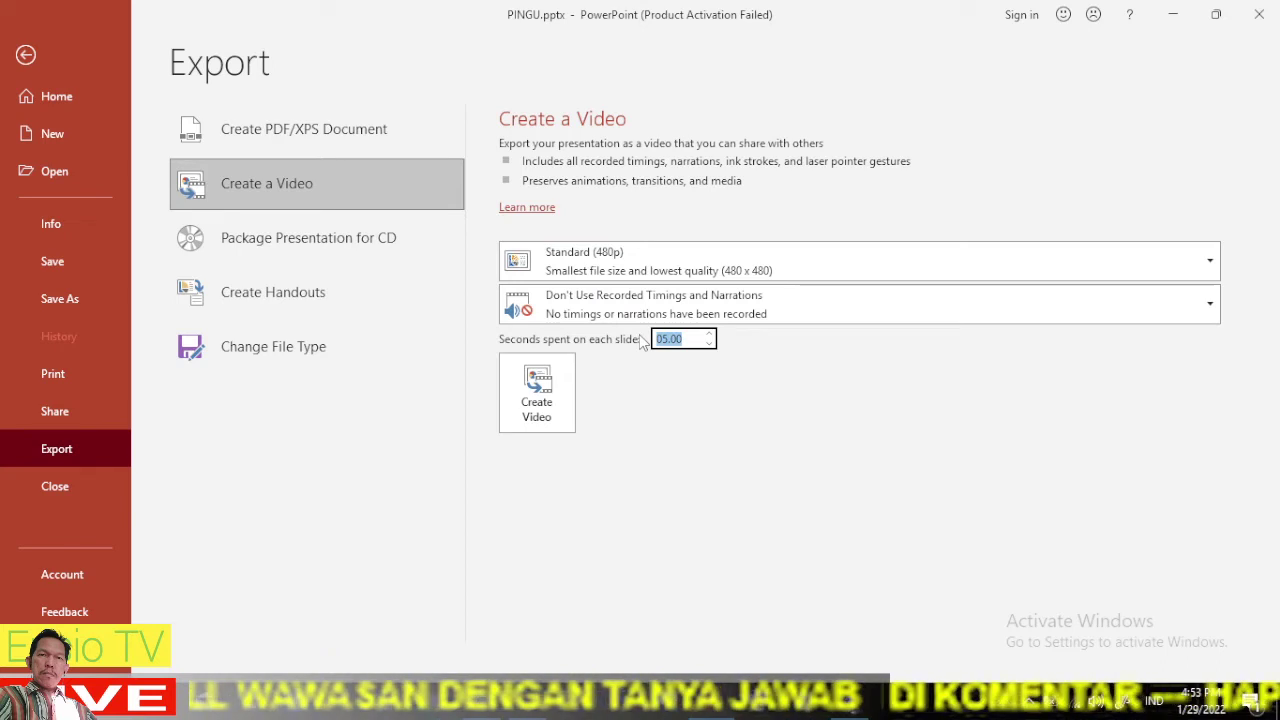
{"action": "type", "text": "8"}
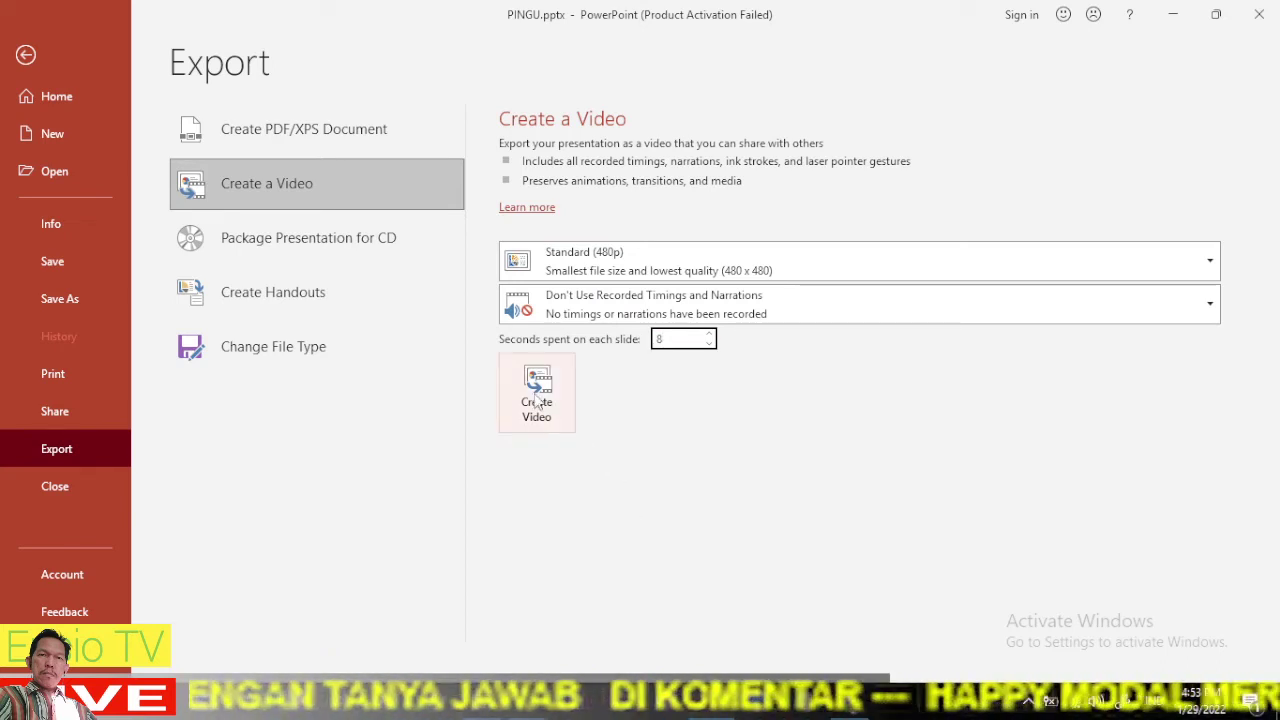
{"action": "left_click", "coordinate": [555, 390]}
Start Create Video, dismiss the PINGU.mp4 Save As dialog, and replay all animations.
{"action": "left_click", "coordinate": [525, 390]}
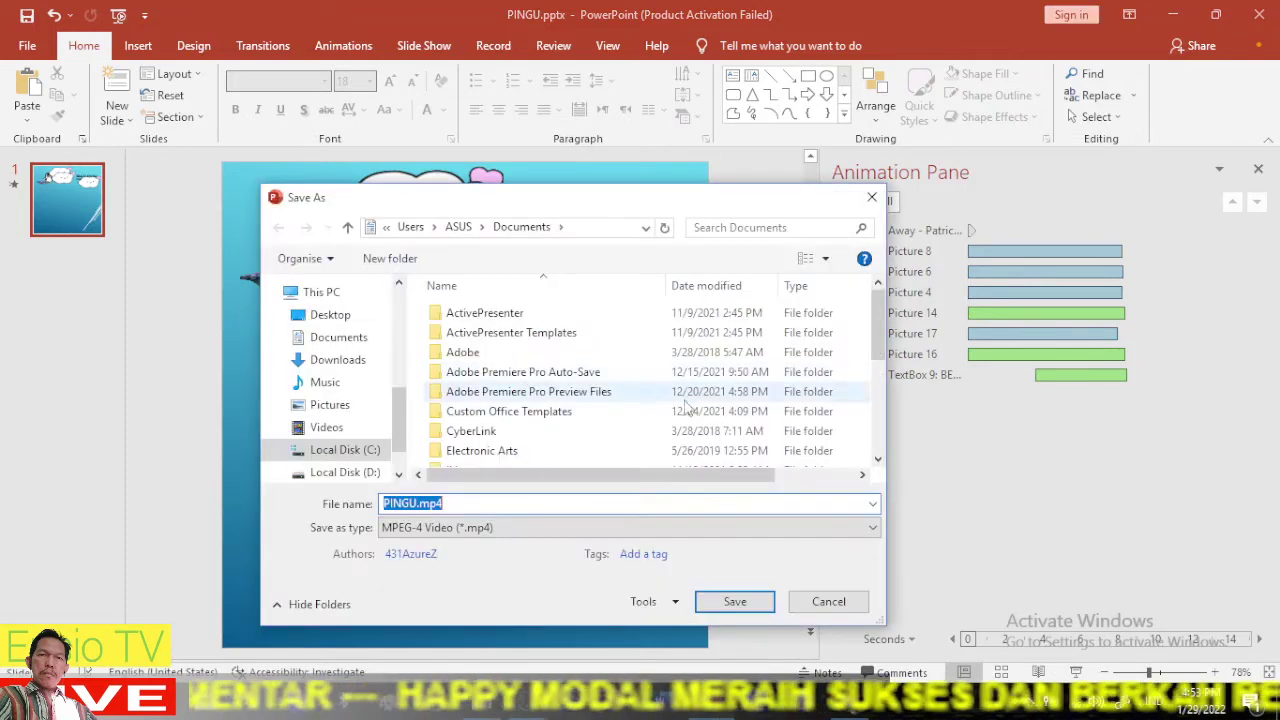
{"action": "left_click", "coordinate": [872, 200]}
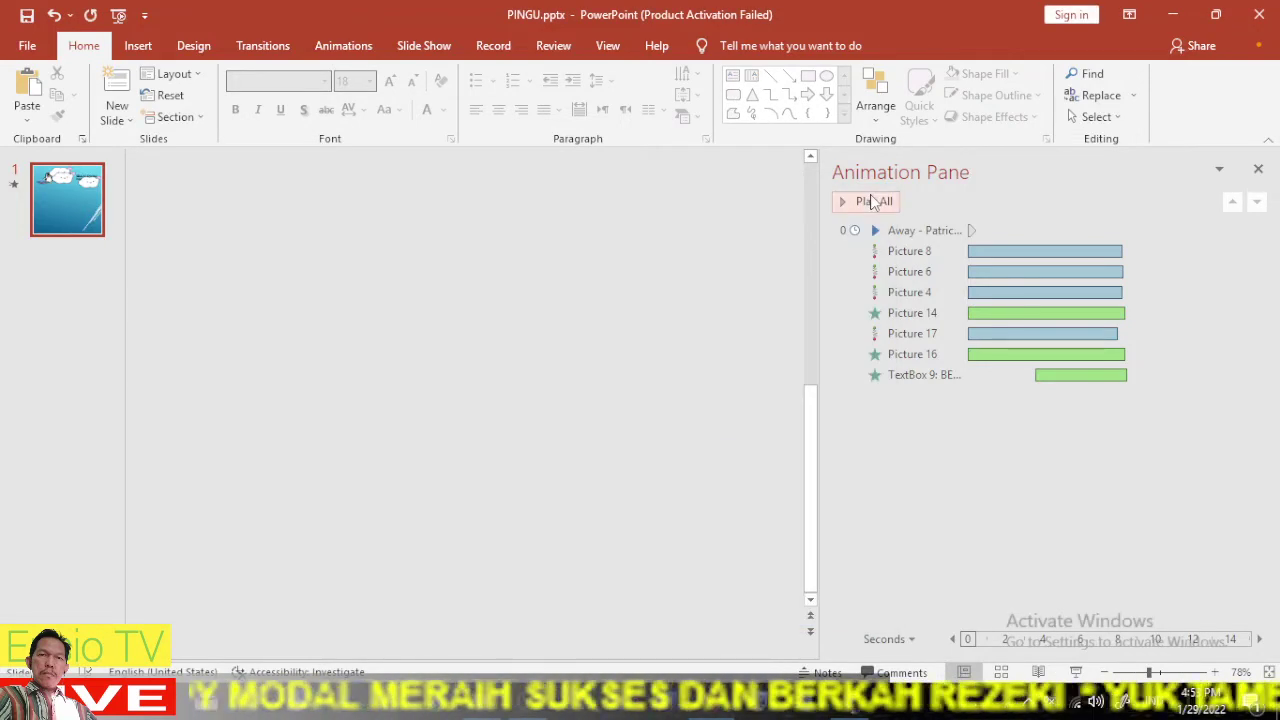
{"action": "left_click", "coordinate": [872, 201]}
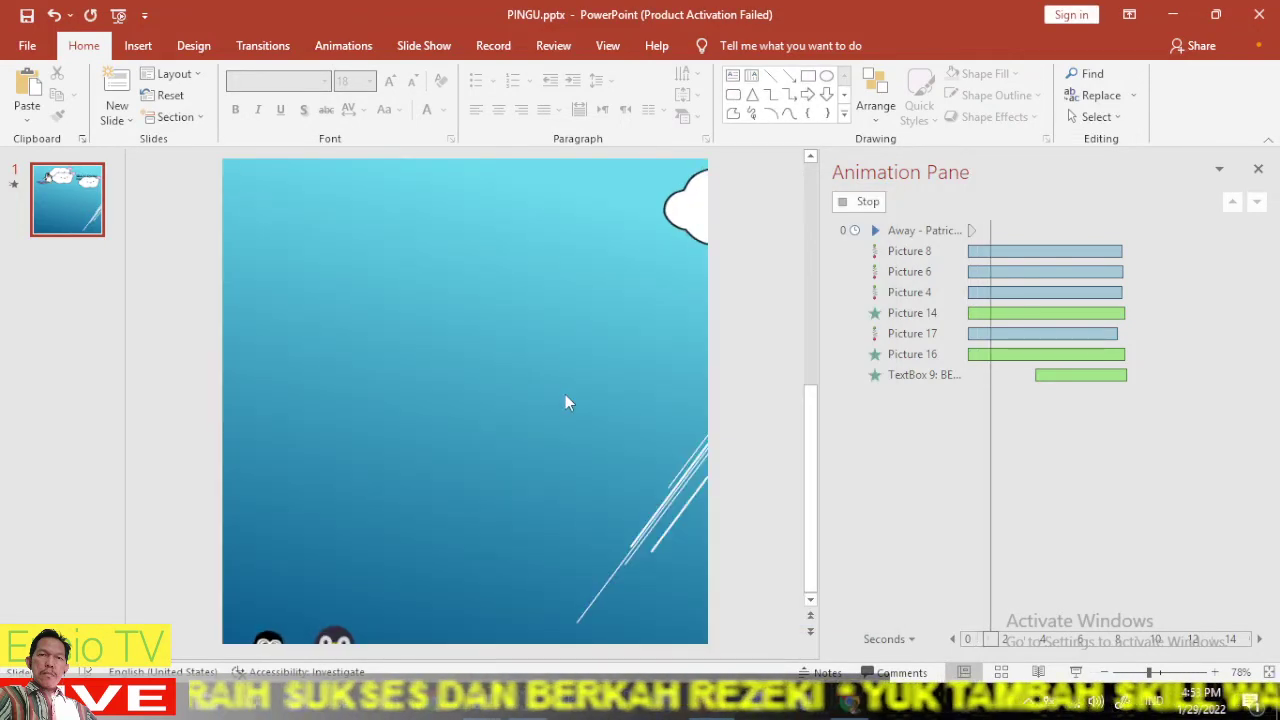